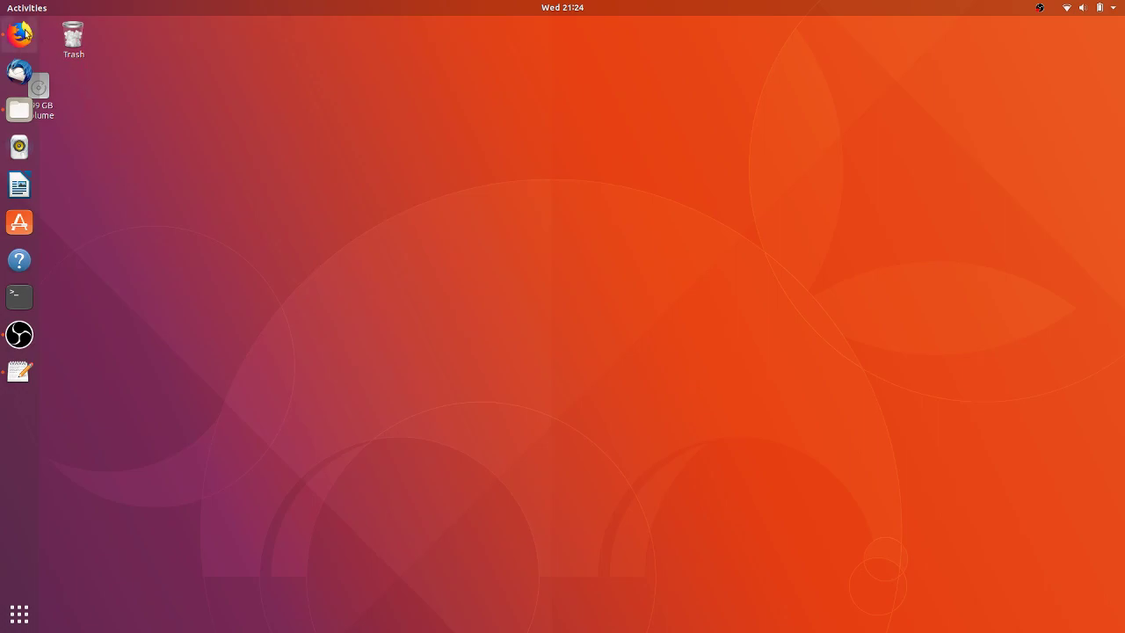
Bring Firefox forward and read through the OMG! Ubuntu article on Ubuntu 18.04's Minimal Install option.
left_click(19, 34)
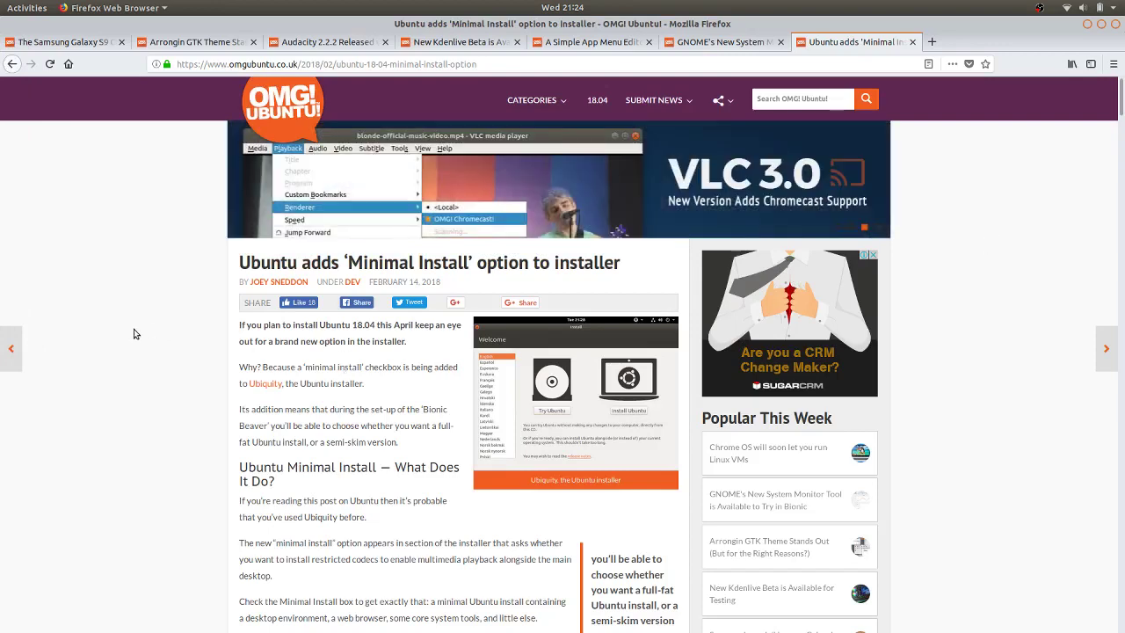
scroll(114, 311, "down", 3)
scroll(114, 311, "down", 7)
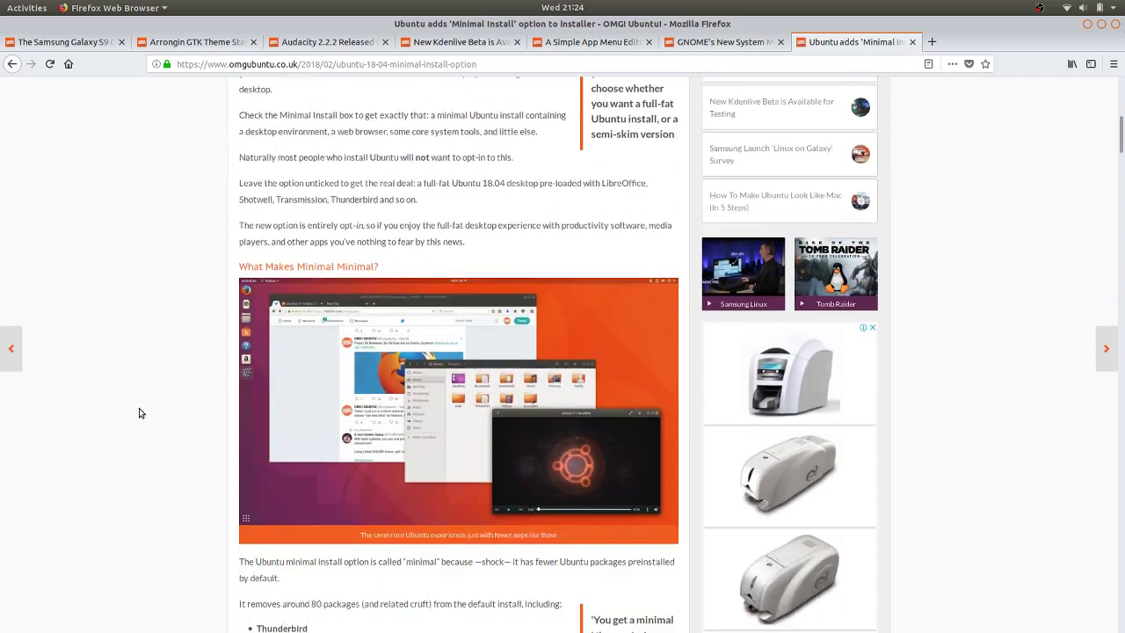
scroll(112, 373, "up", 9)
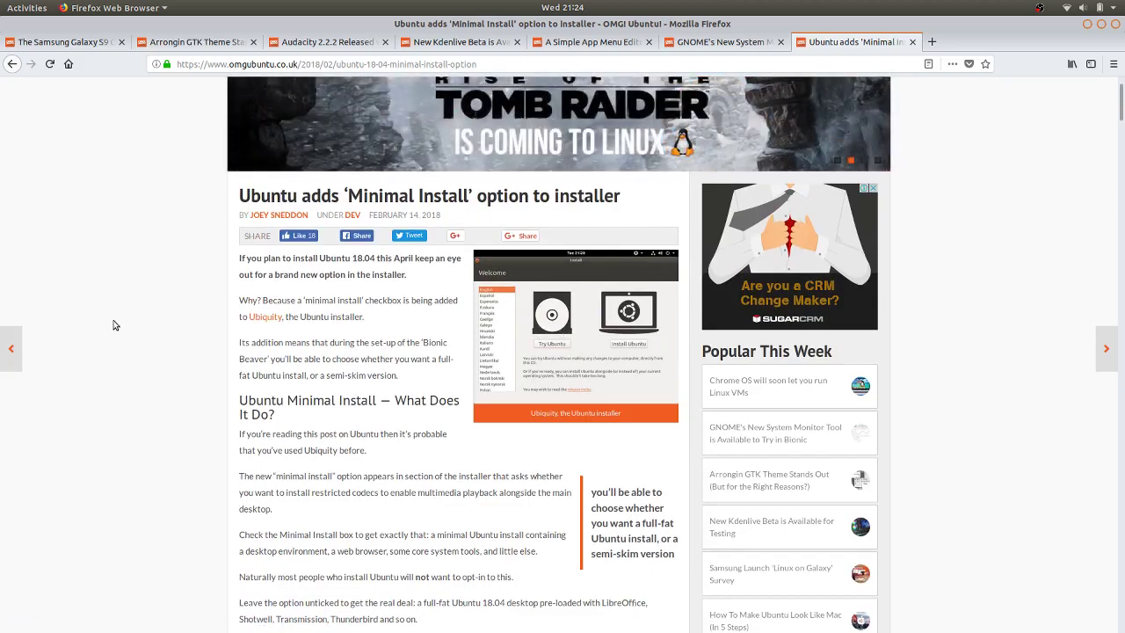
scroll(116, 325, "down", 7)
scroll(122, 327, "down", 13)
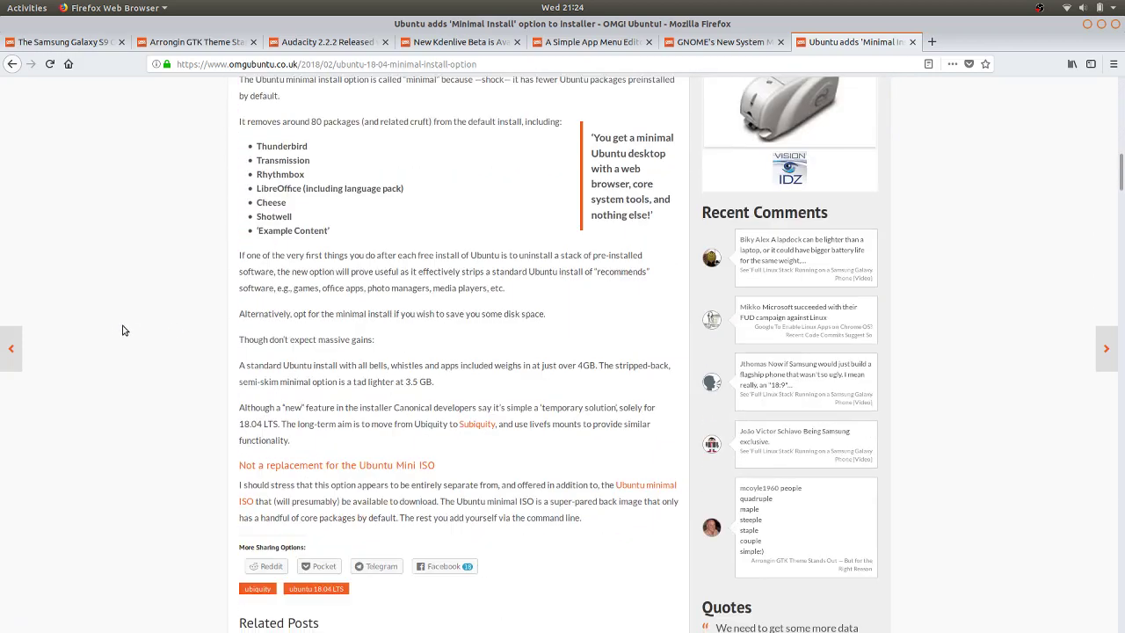
scroll(126, 332, "up", 3)
scroll(125, 333, "up", 11)
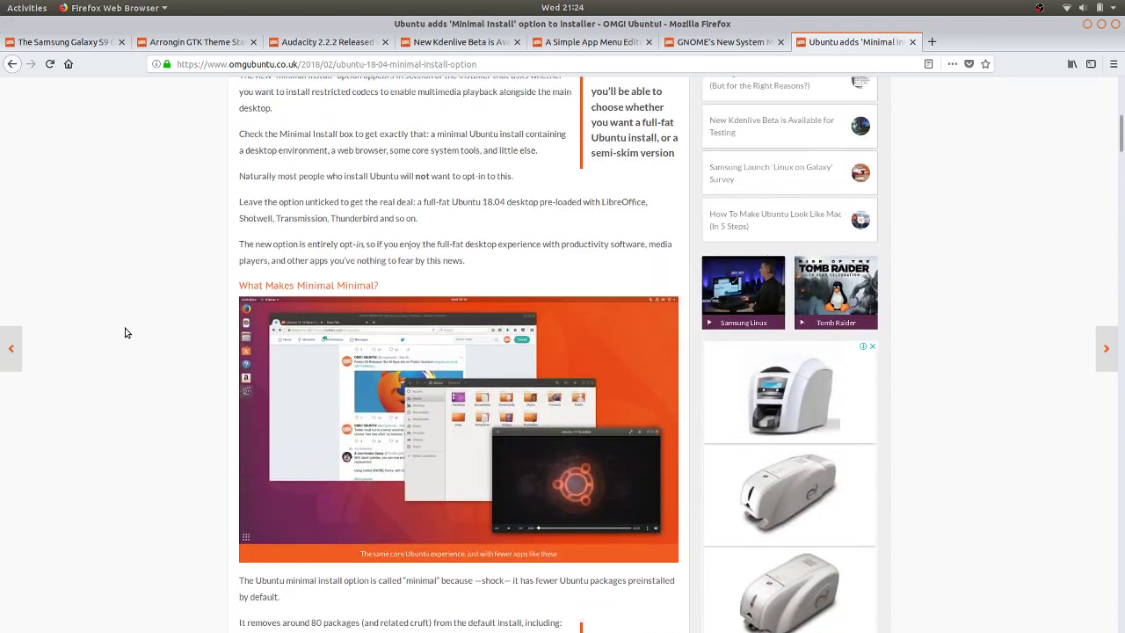
scroll(134, 344, "up", 4)
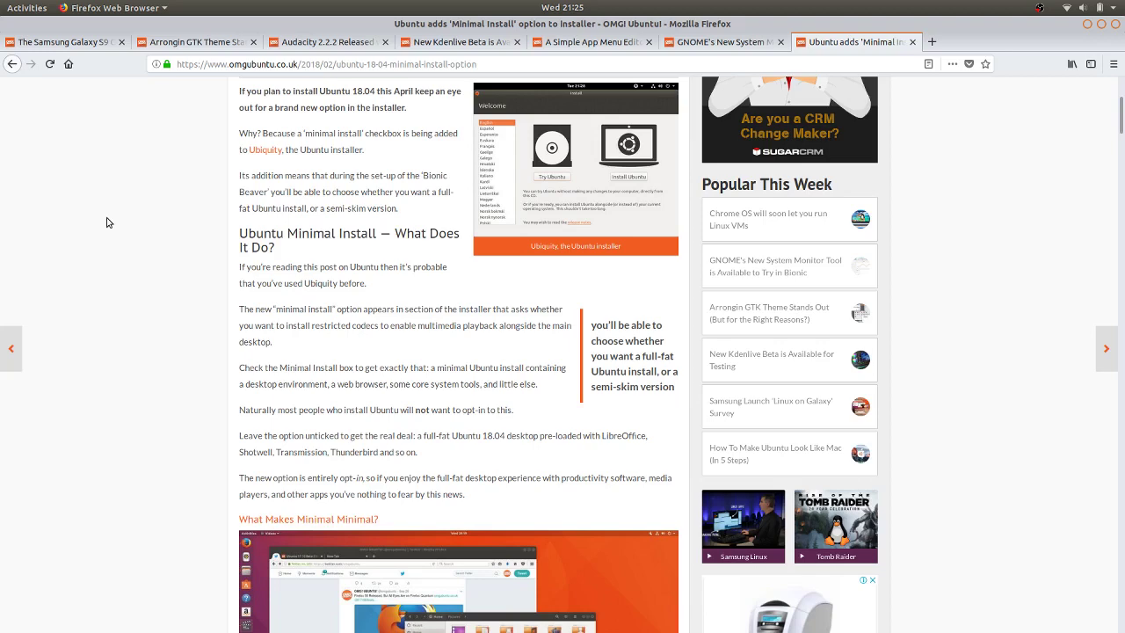
Go to the 'GNOME's New System Monitor Tool is Available to Try in Bionic' article.
mouse_move(3, 297)
Open the GNOME System Monitor article, read to the GNOME Usage 3.28 section, and open Activities.
left_click(718, 44)
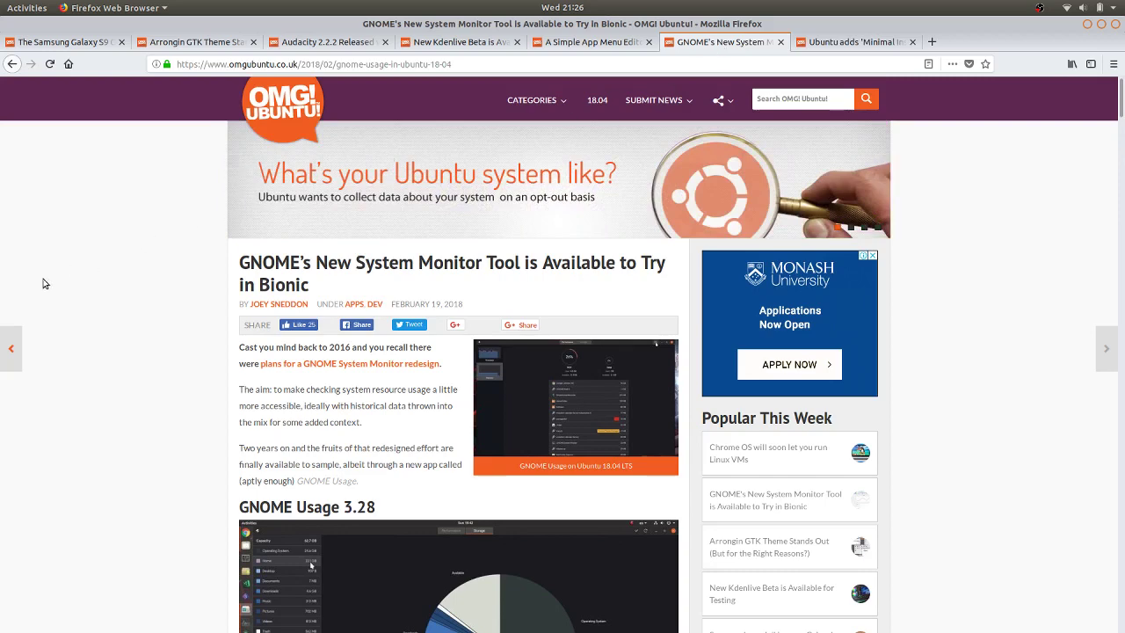
scroll(74, 278, "down", 3)
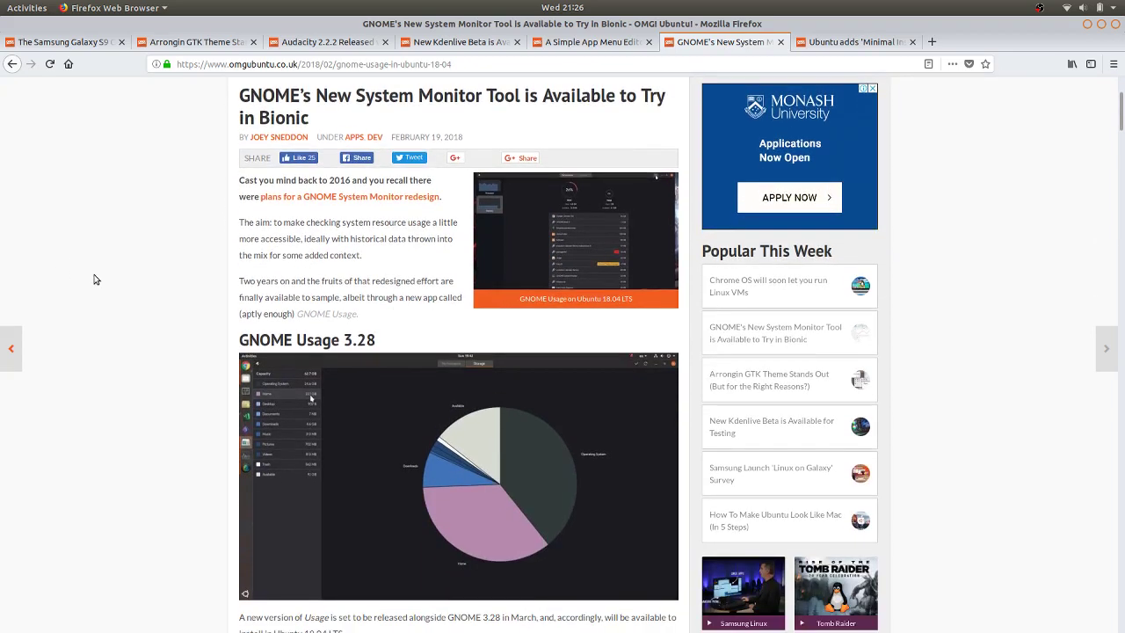
scroll(95, 280, "down", 3)
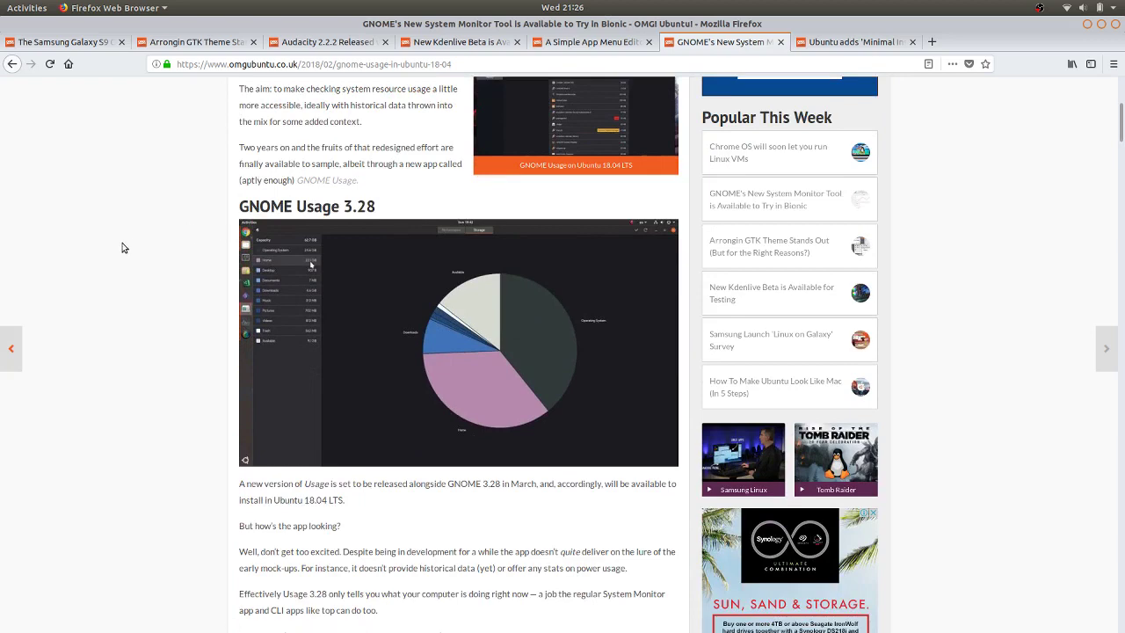
key("super")
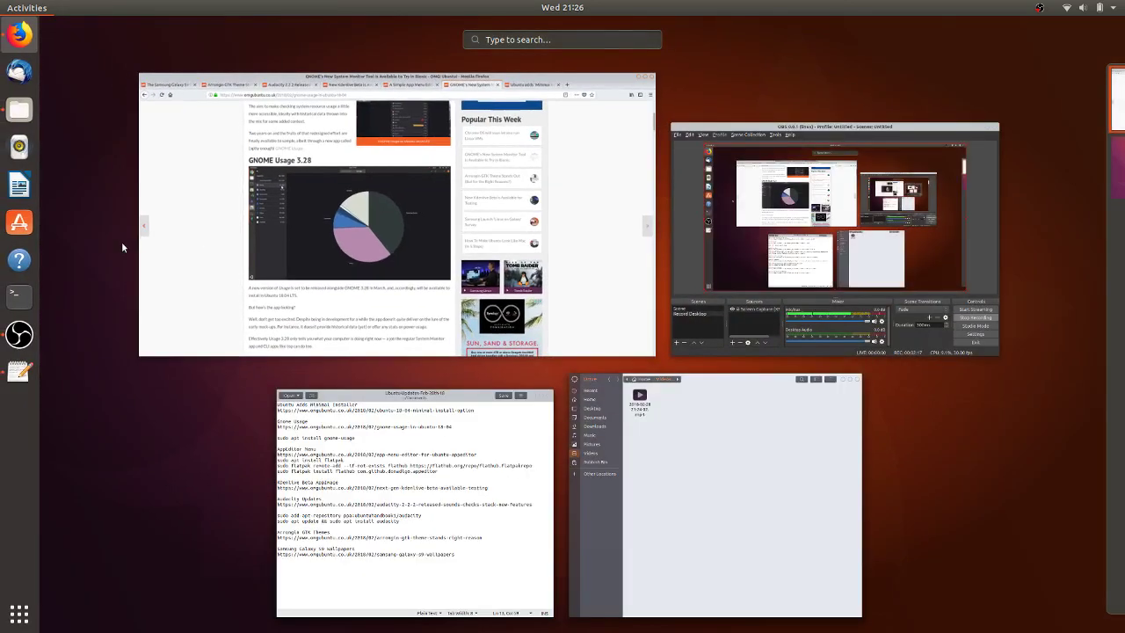
Launch GNOME Usage from Activities search and review per-process processor load, with OBS near 78%.
type("usagl")
key("Return")
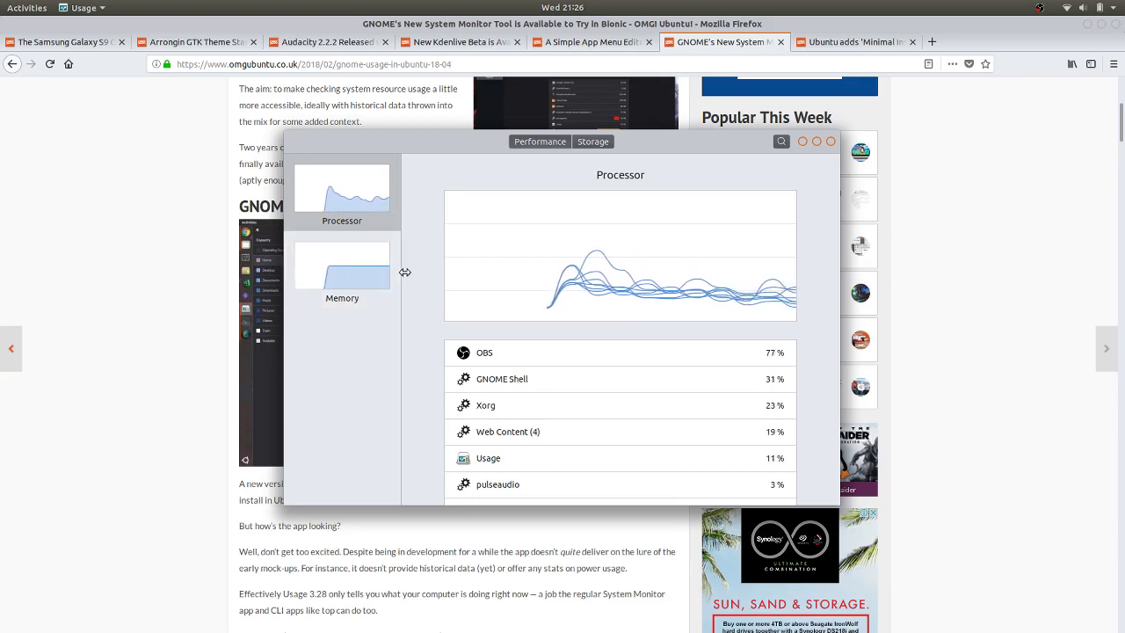
scroll(620, 370, "down", 2)
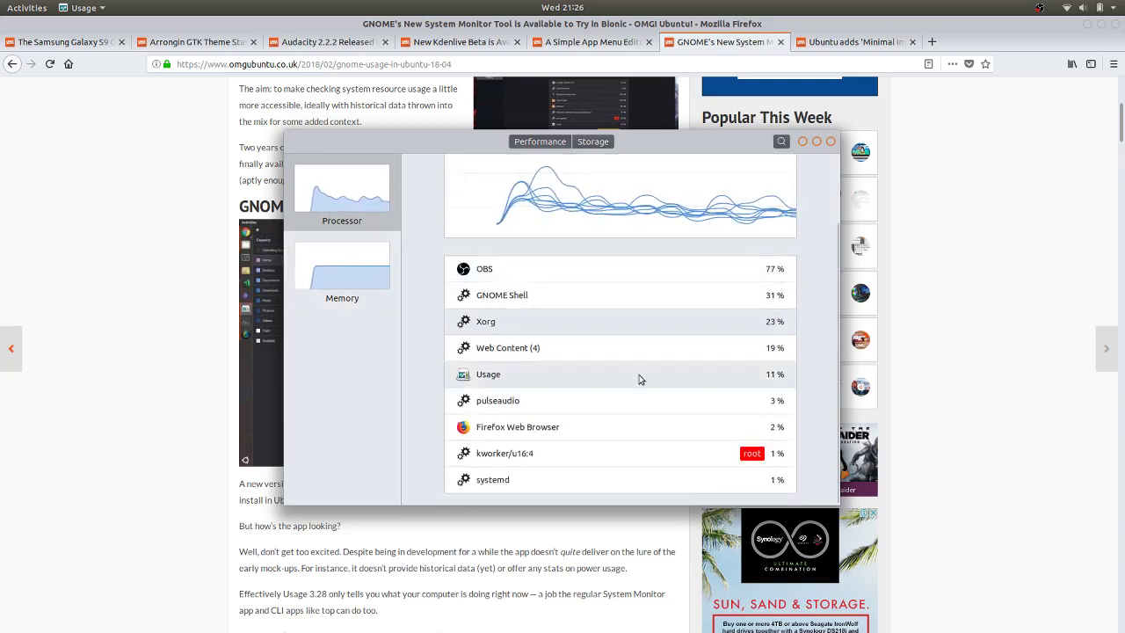
scroll(574, 471, "up", 1)
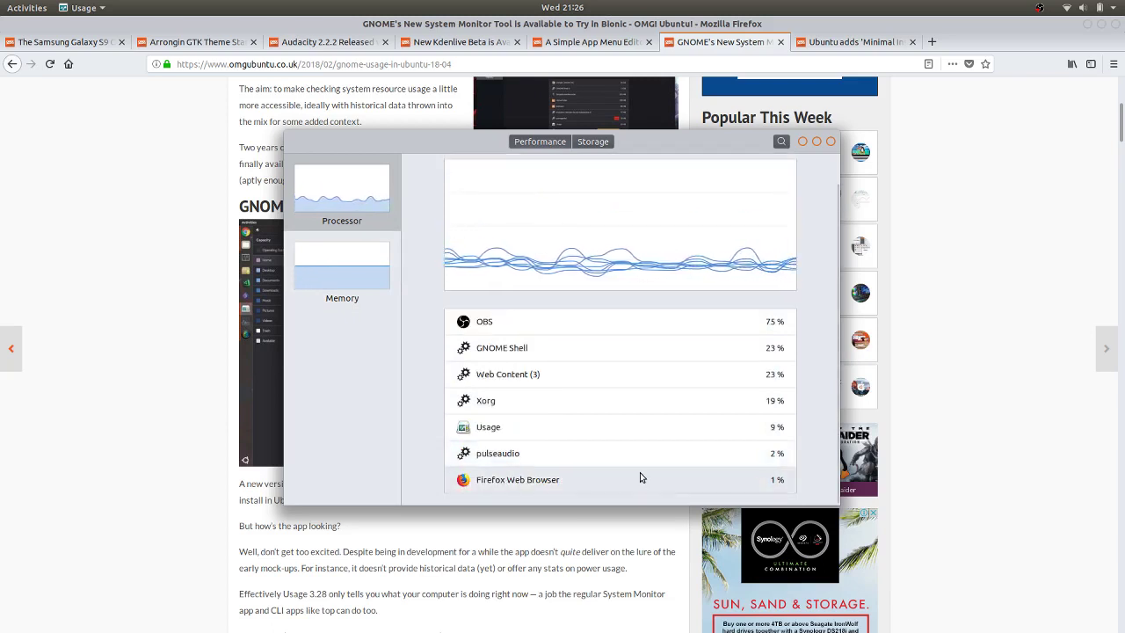
scroll(640, 476, "down", 1)
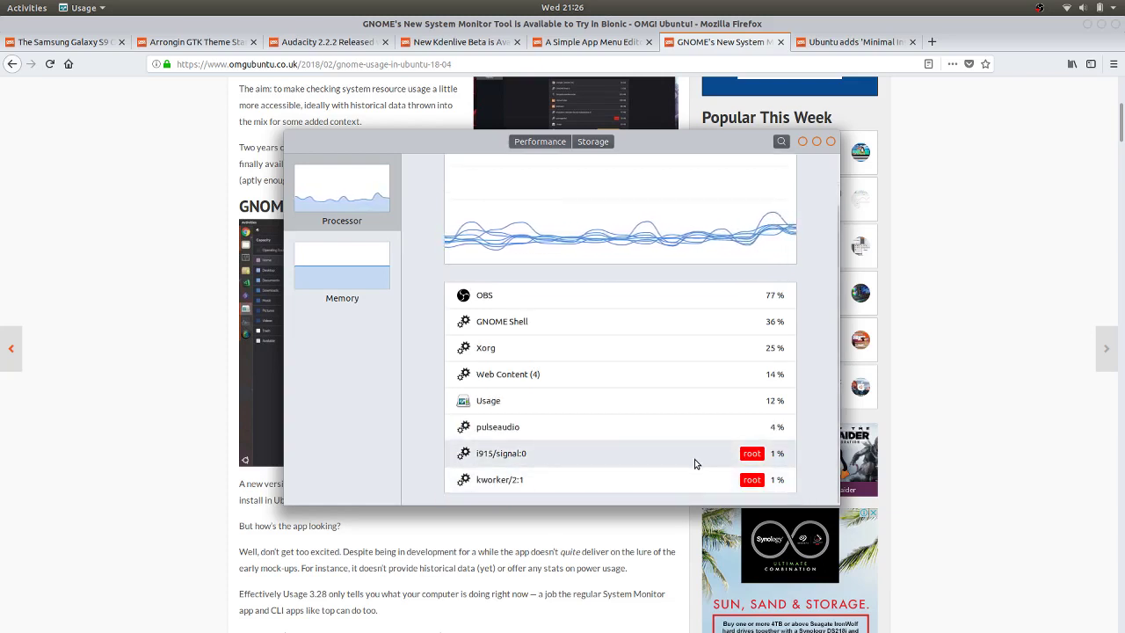
scroll(695, 463, "up", 2)
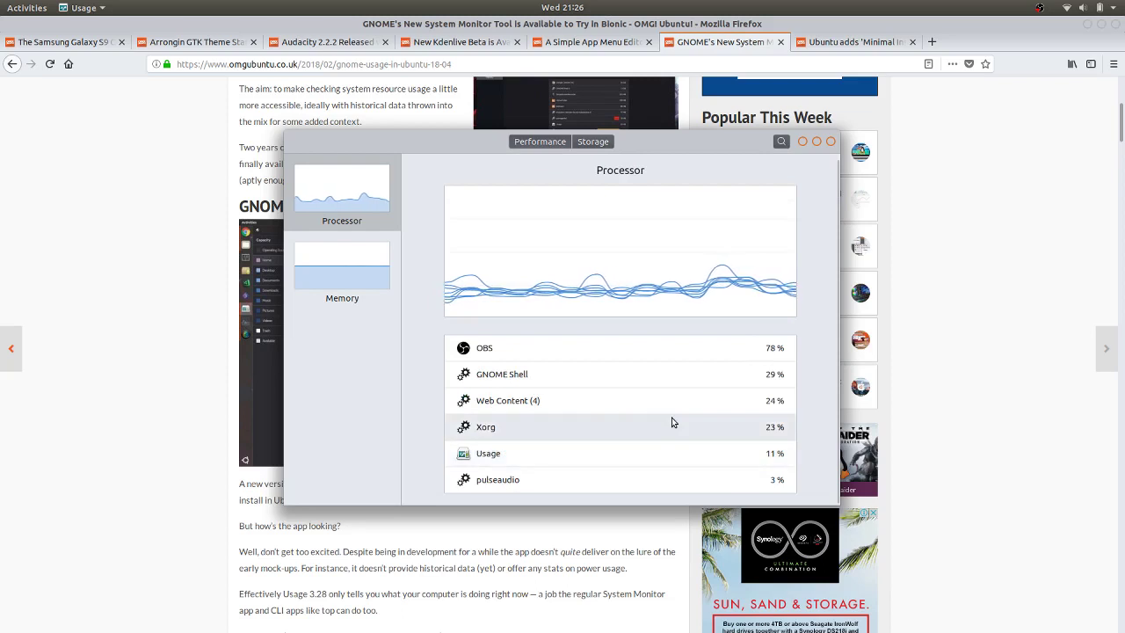
Show the Storage breakdown of the 26.3 GB disk and refresh it so Videos reads 9 MB.
left_click(596, 141)
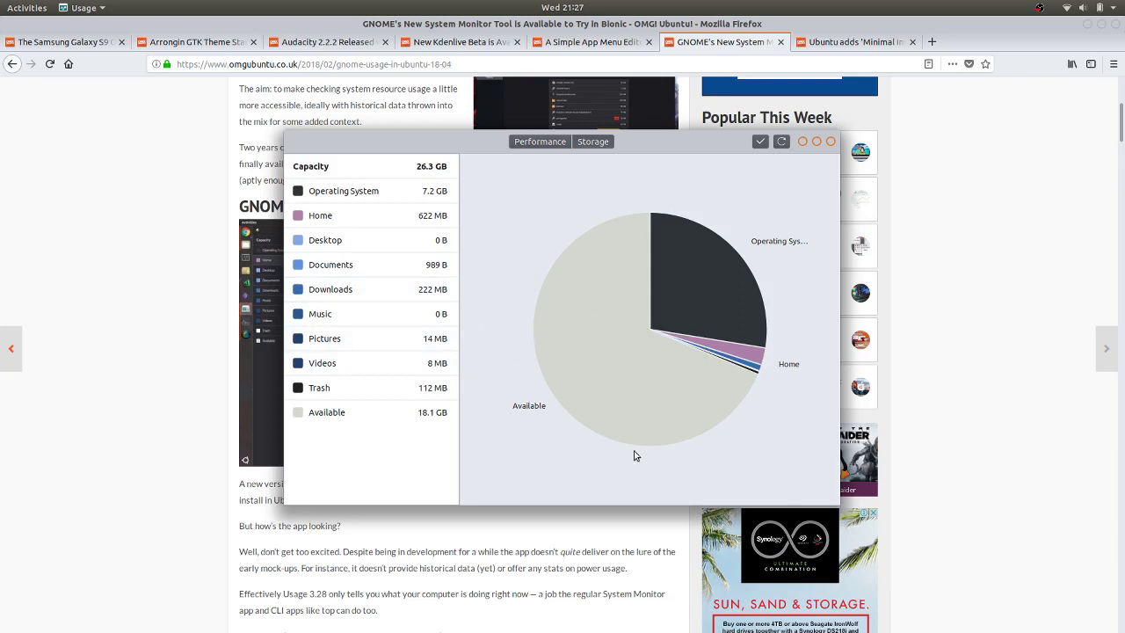
left_click(782, 143)
Close GNOME Usage and read through the 'A Simple App Menu Editor for Ubuntu' article's AppEditor features.
left_click(801, 141)
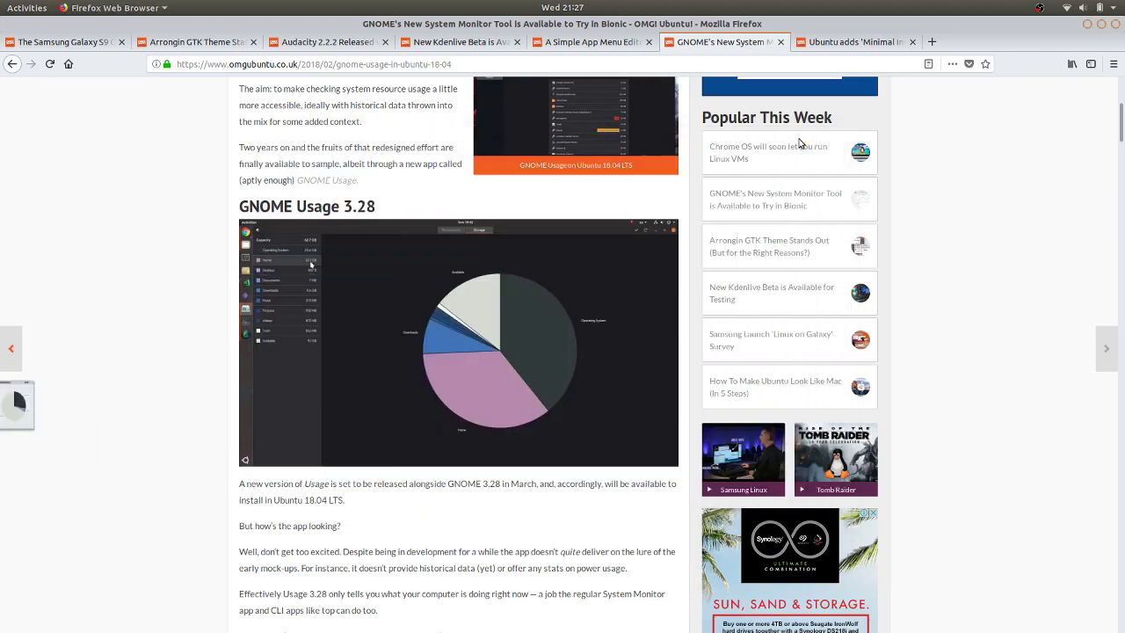
left_click(605, 42)
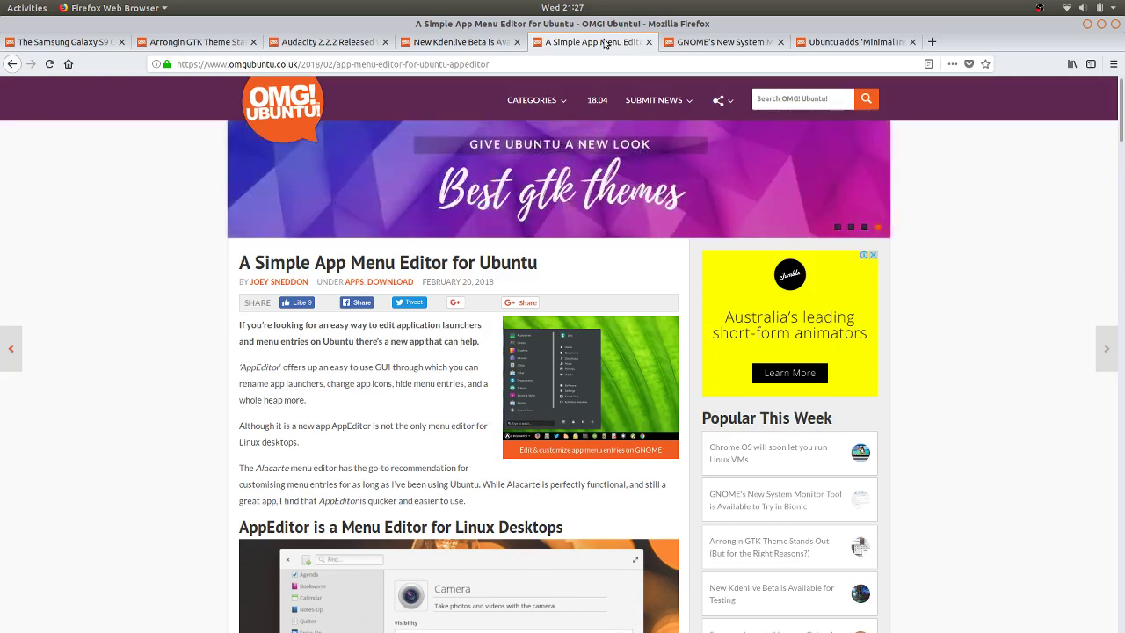
scroll(125, 343, "down", 4)
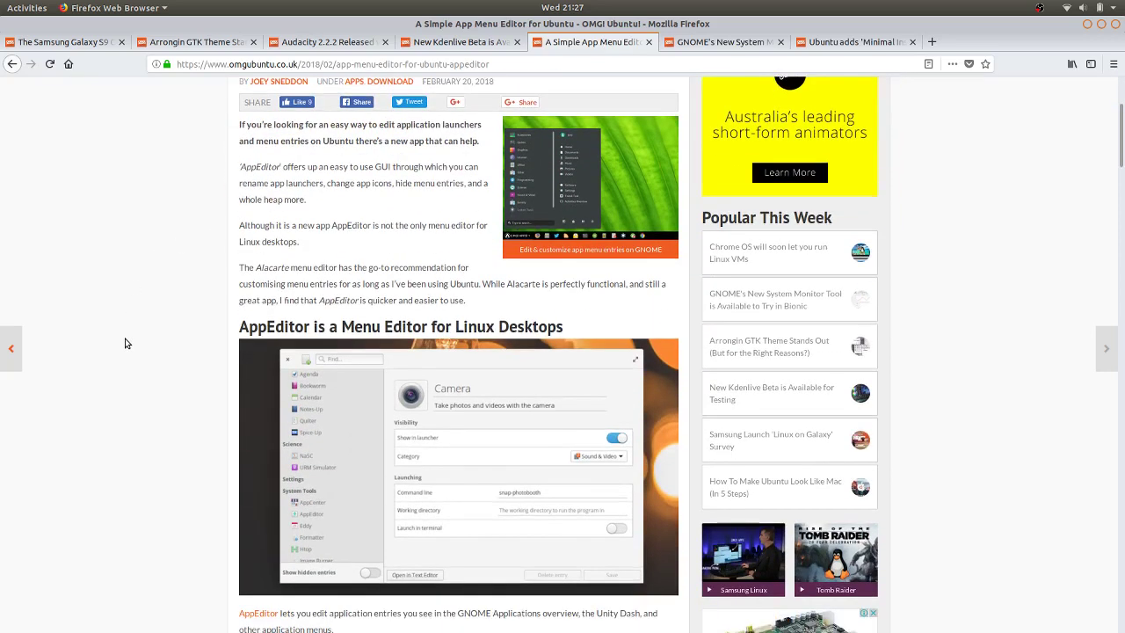
scroll(125, 342, "down", 3)
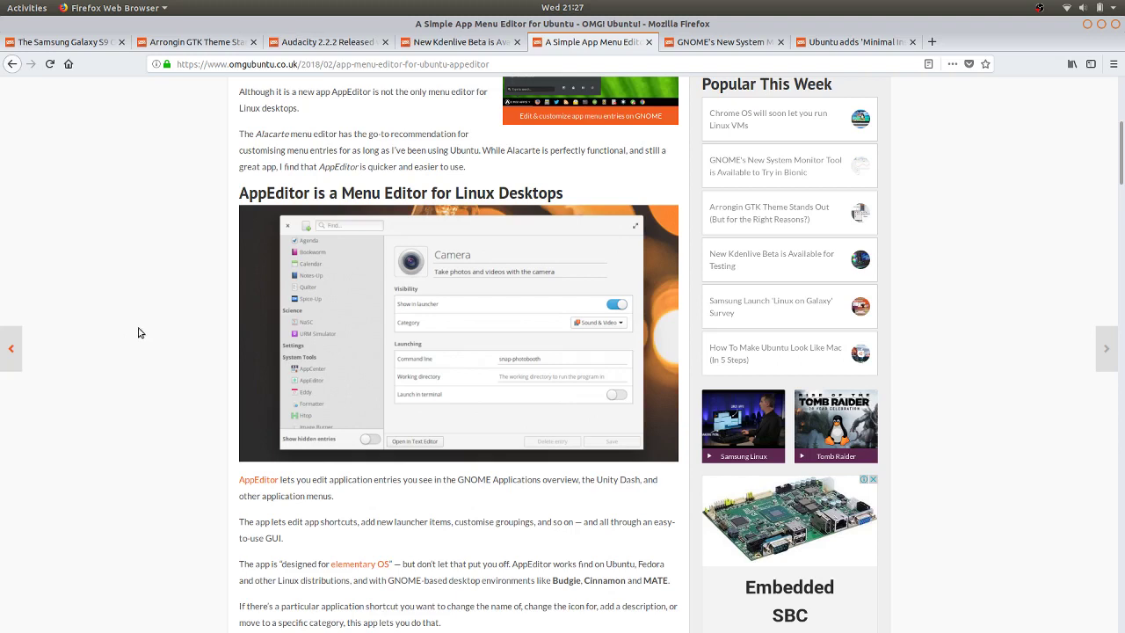
scroll(138, 332, "down", 3)
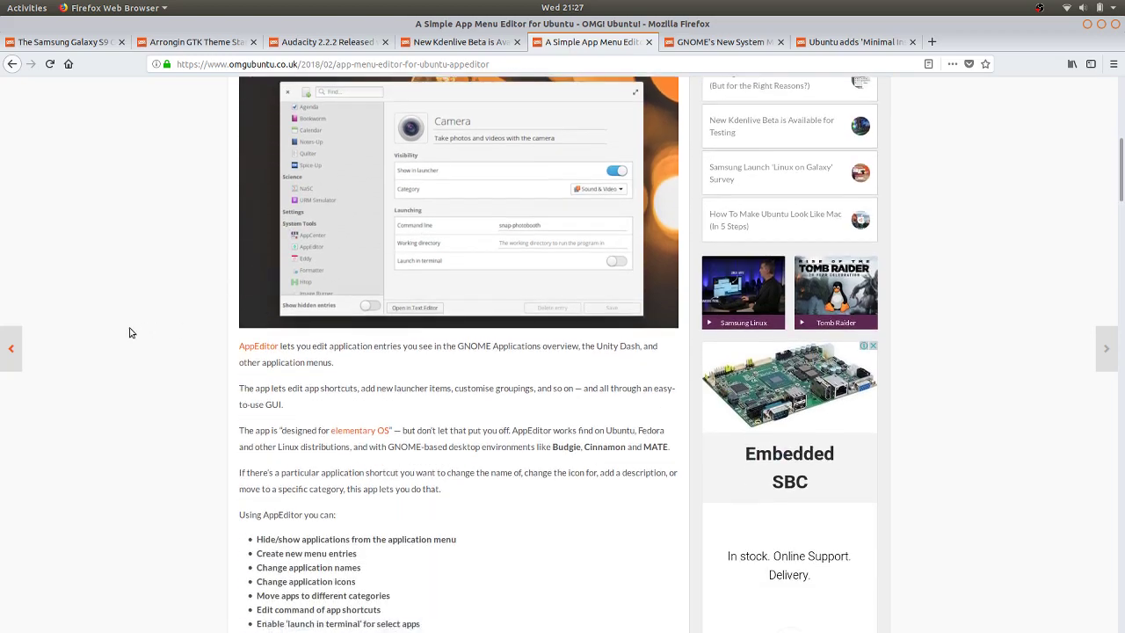
scroll(130, 332, "down", 8)
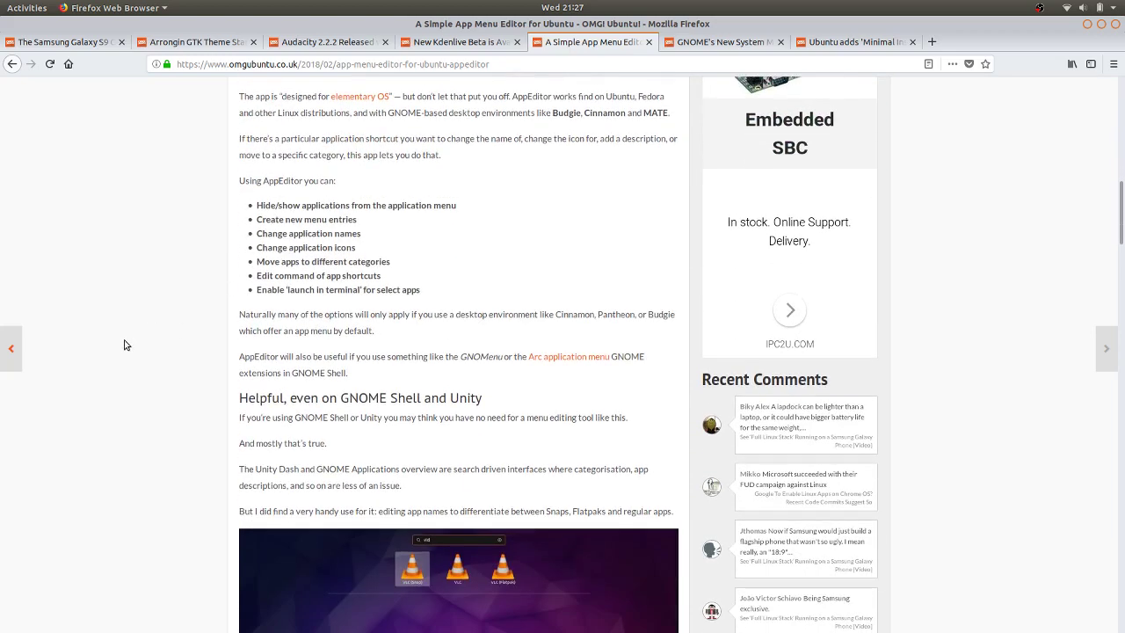
scroll(124, 345, "down", 7)
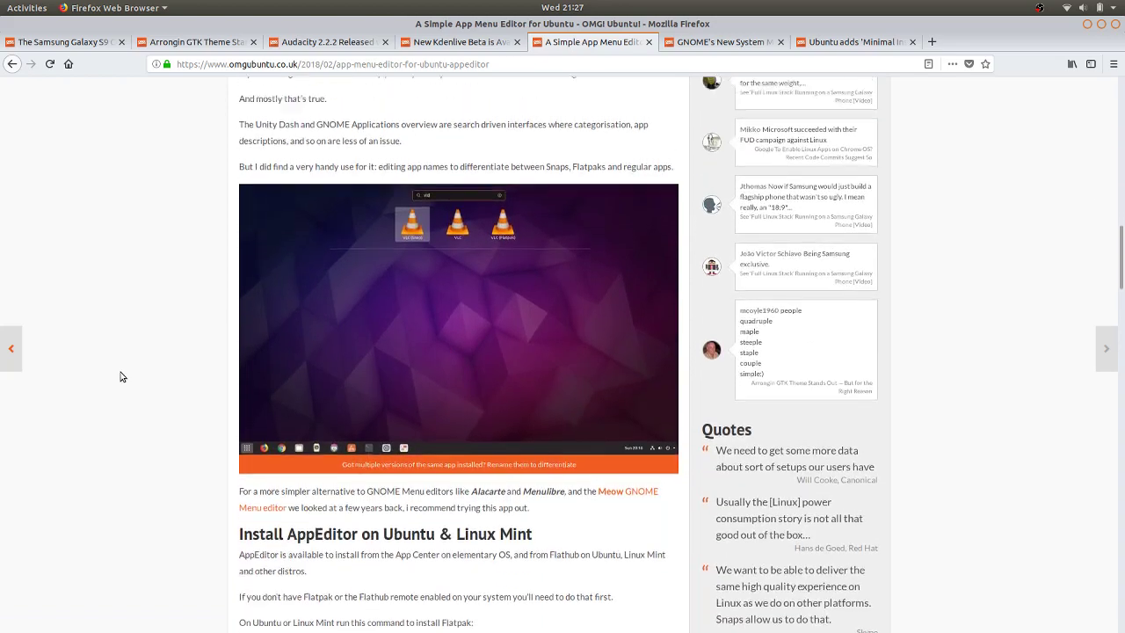
scroll(122, 377, "up", 13)
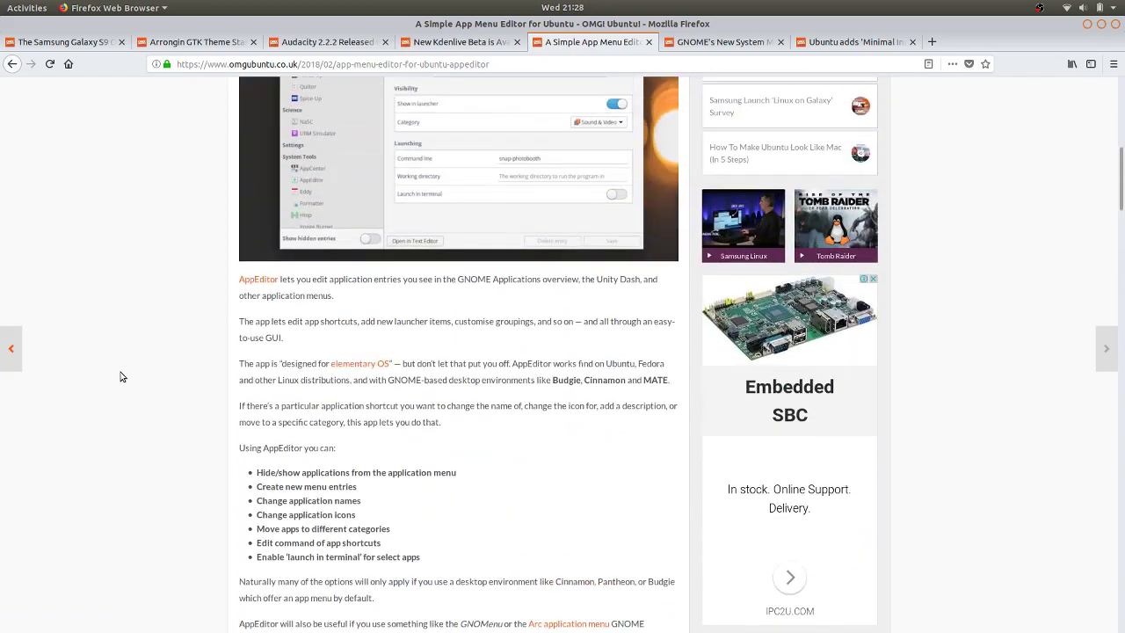
key("super")
type("appl")
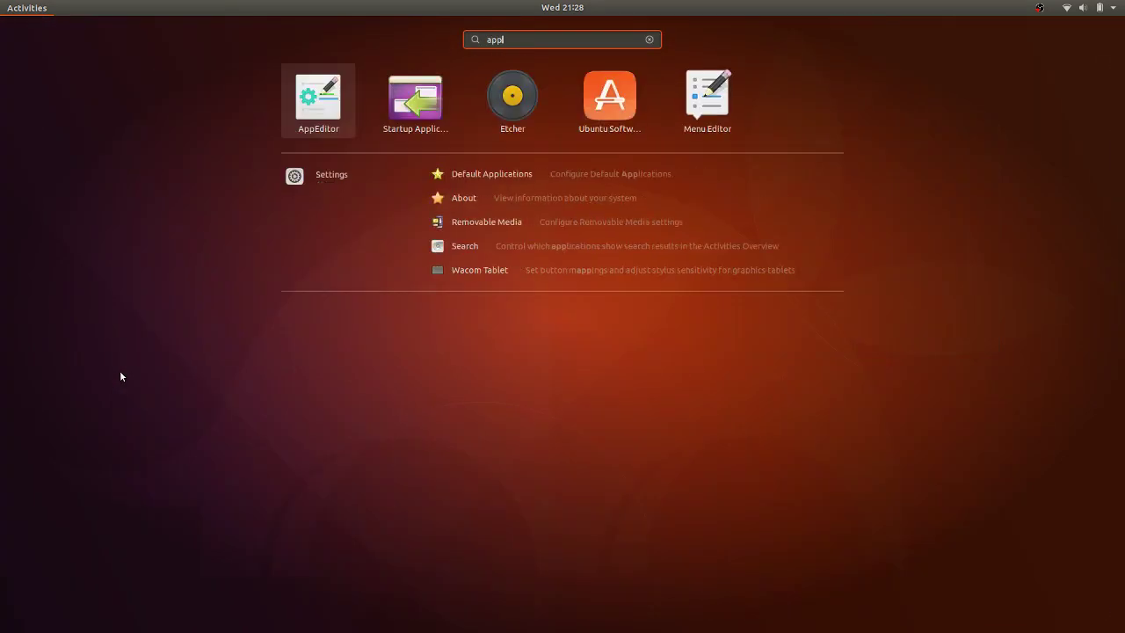
key("super")
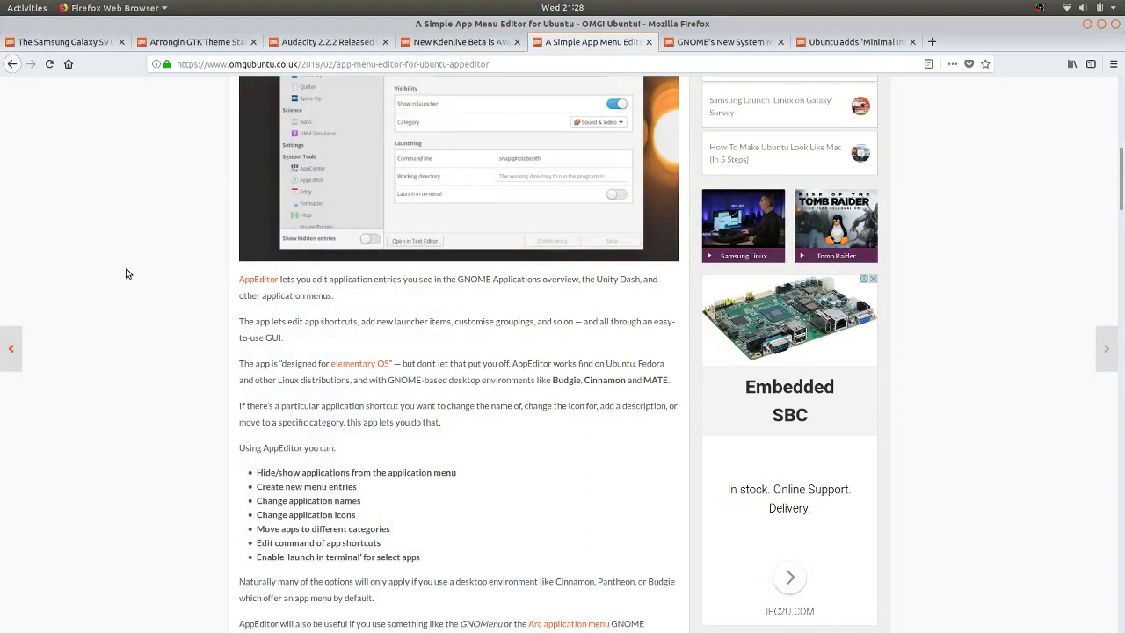
scroll(132, 296, "up", 5)
scroll(130, 304, "up", 2)
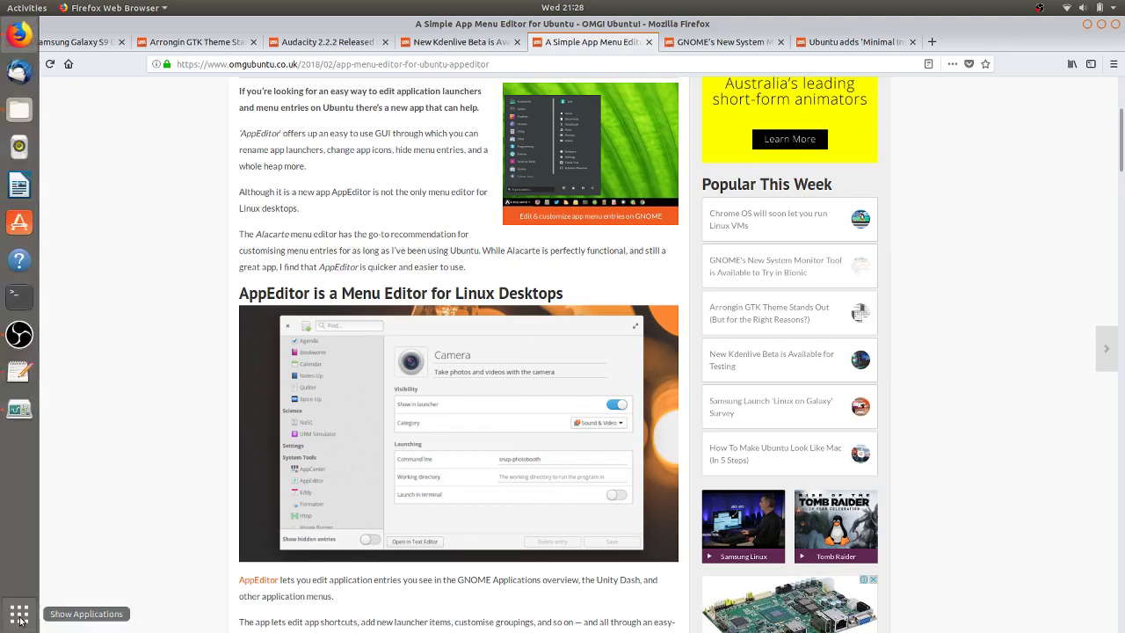
Browse the Show Applications grid pages, then return to Firefox on the AppEditor article.
left_click(20, 620)
scroll(466, 256, "down", 1)
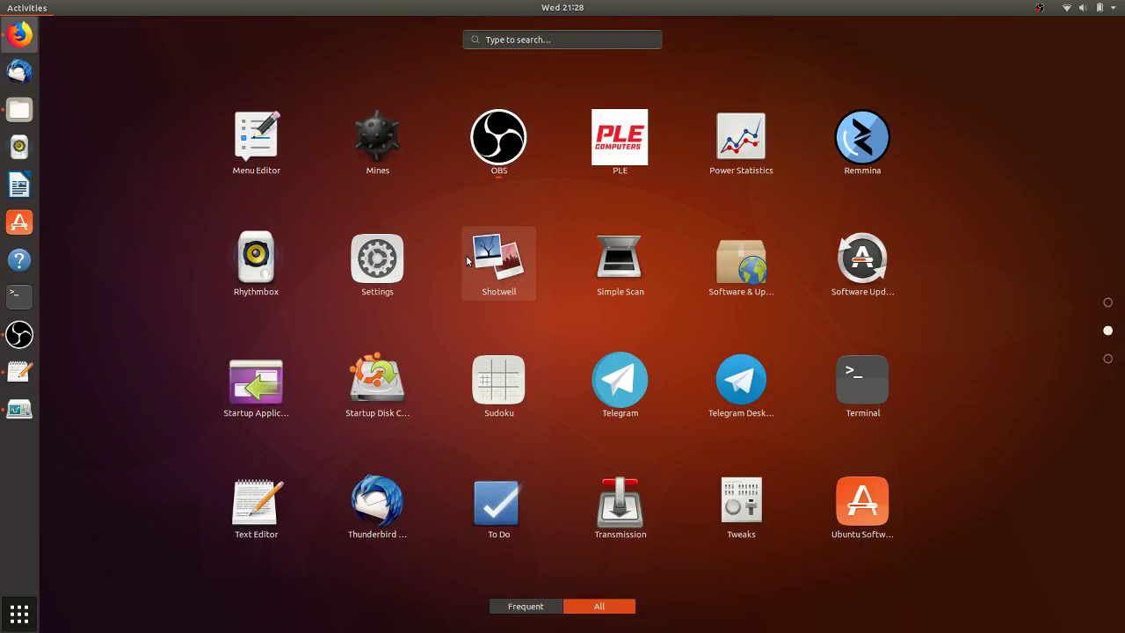
scroll(468, 261, "down", 1)
scroll(468, 261, "up", 1)
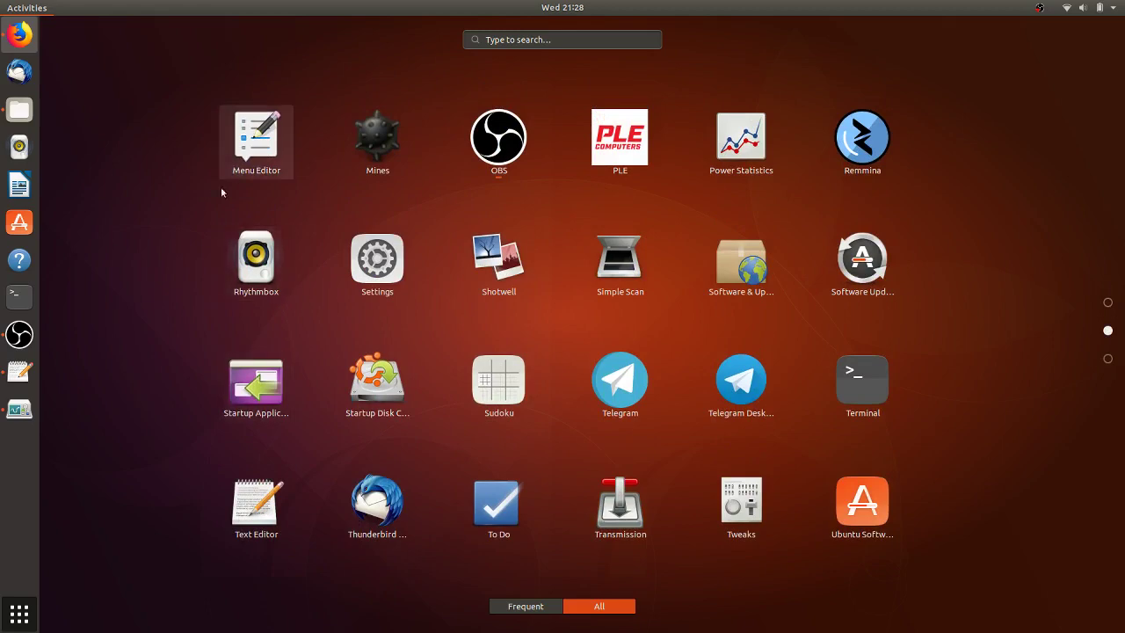
scroll(178, 234, "down", 1)
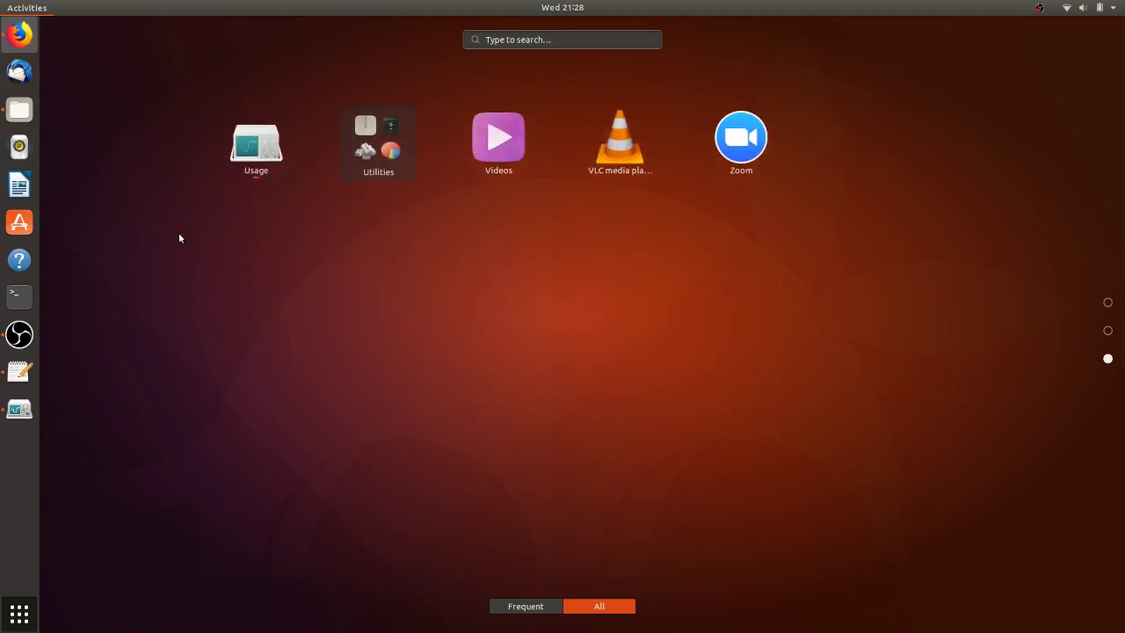
scroll(179, 237, "up", 2)
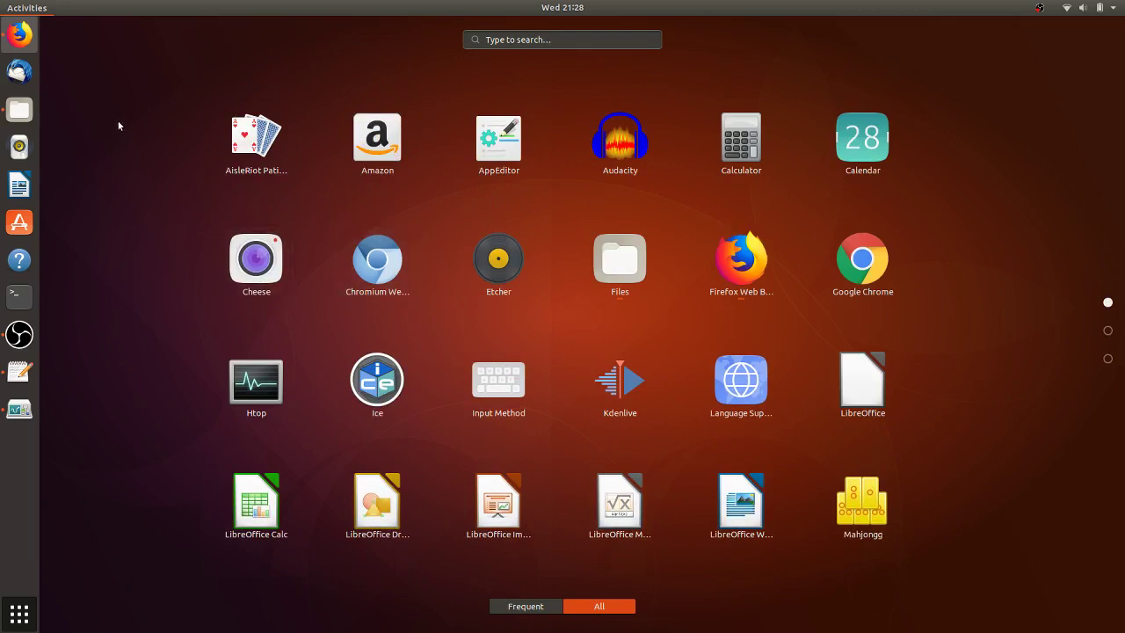
left_click(20, 34)
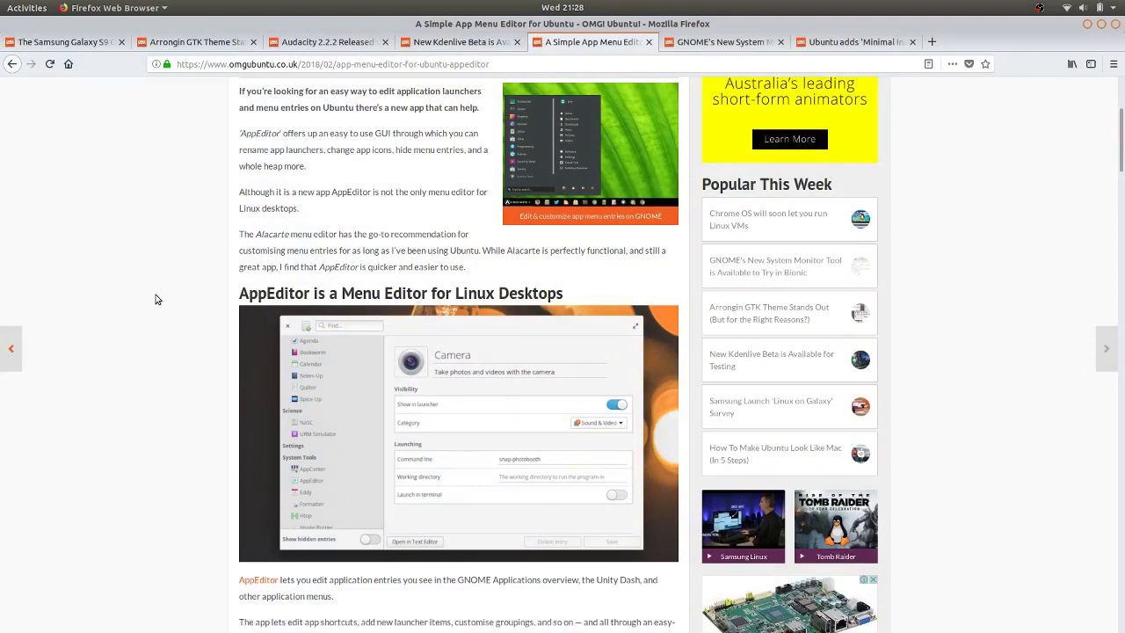
Scroll further down the AppEditor article.
scroll(152, 299, "down", 2)
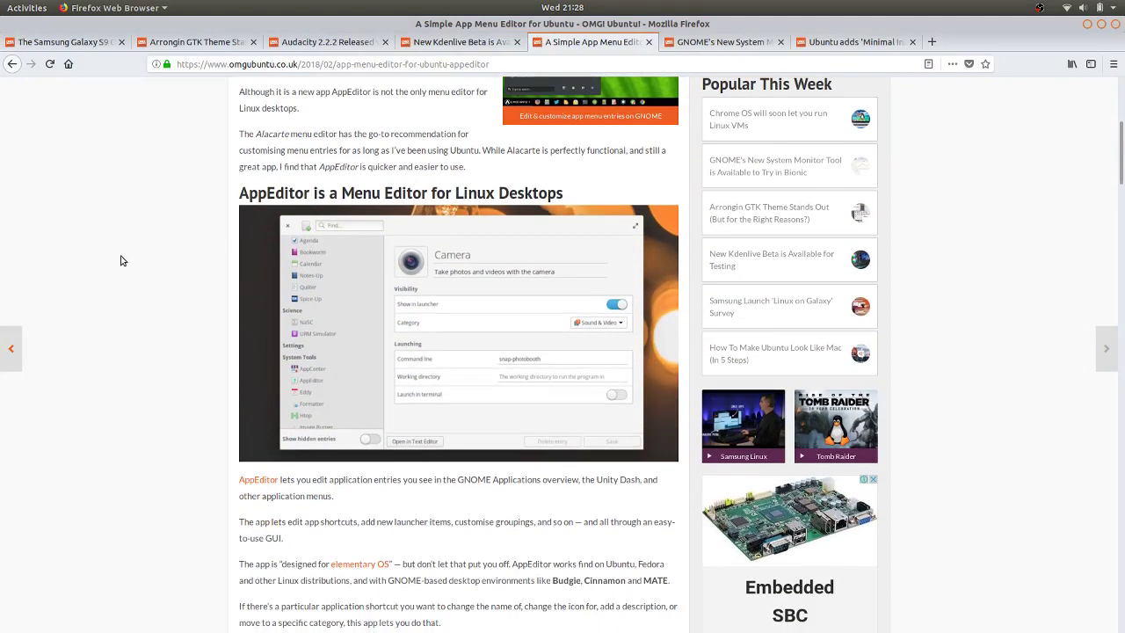
scroll(121, 258, "down", 3)
scroll(131, 282, "down", 3)
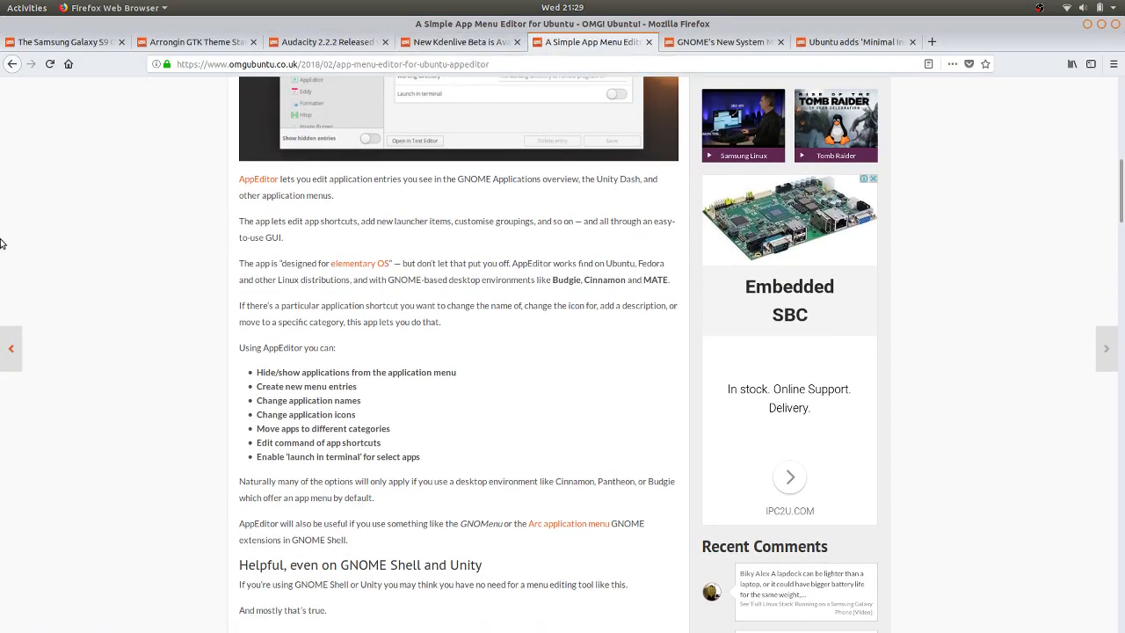
Open the 'New Kdenlive Beta' article and read down past the Kdenlive 18.04 Beta AppImage download button.
left_click(468, 44)
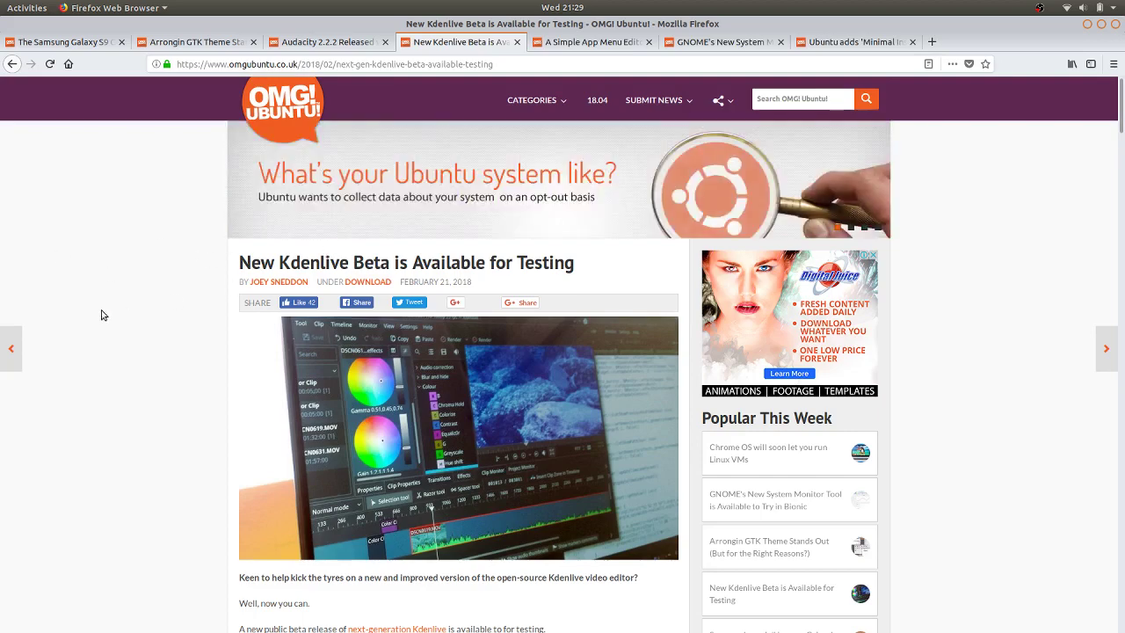
scroll(101, 315, "down", 8)
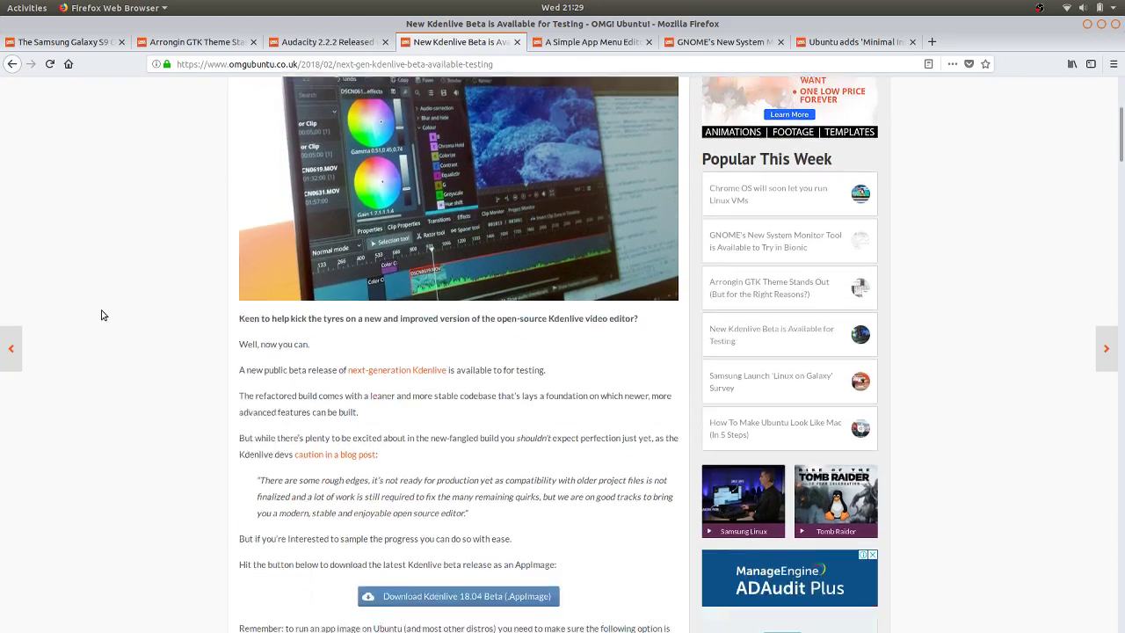
scroll(109, 300, "down", 3)
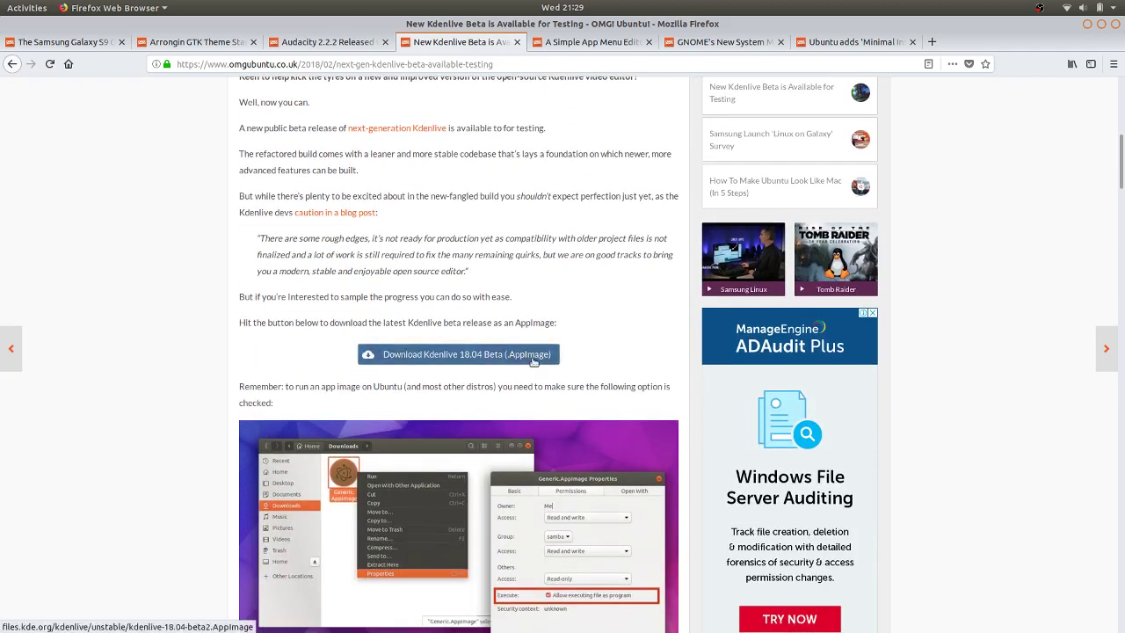
scroll(109, 303, "down", 4)
scroll(110, 307, "down", 4)
scroll(111, 307, "down", 4)
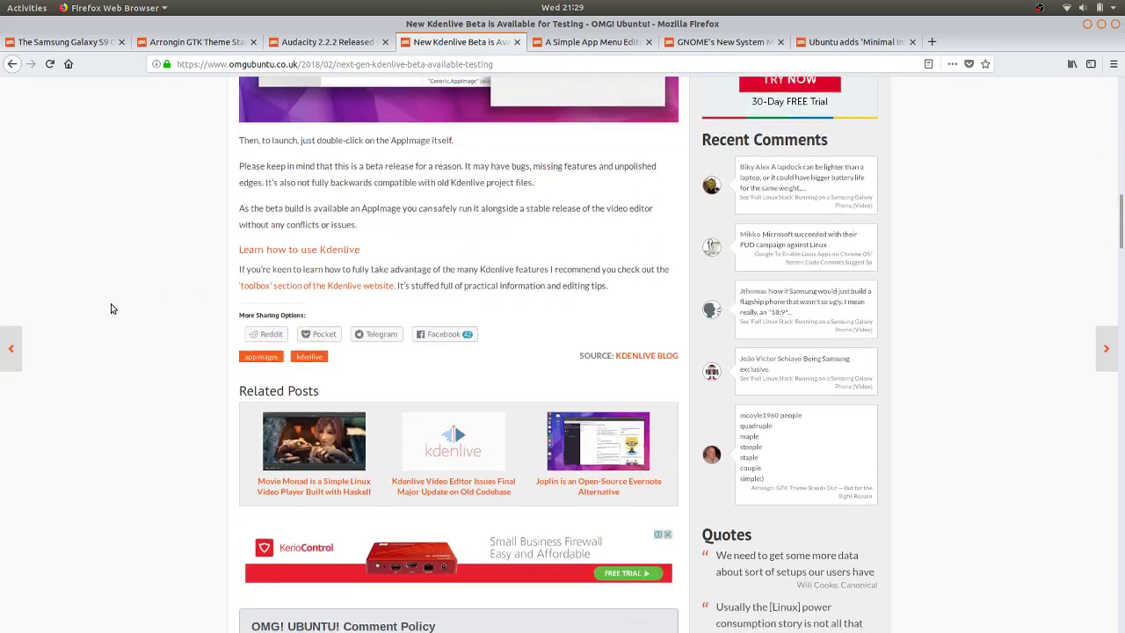
scroll(111, 308, "up", 5)
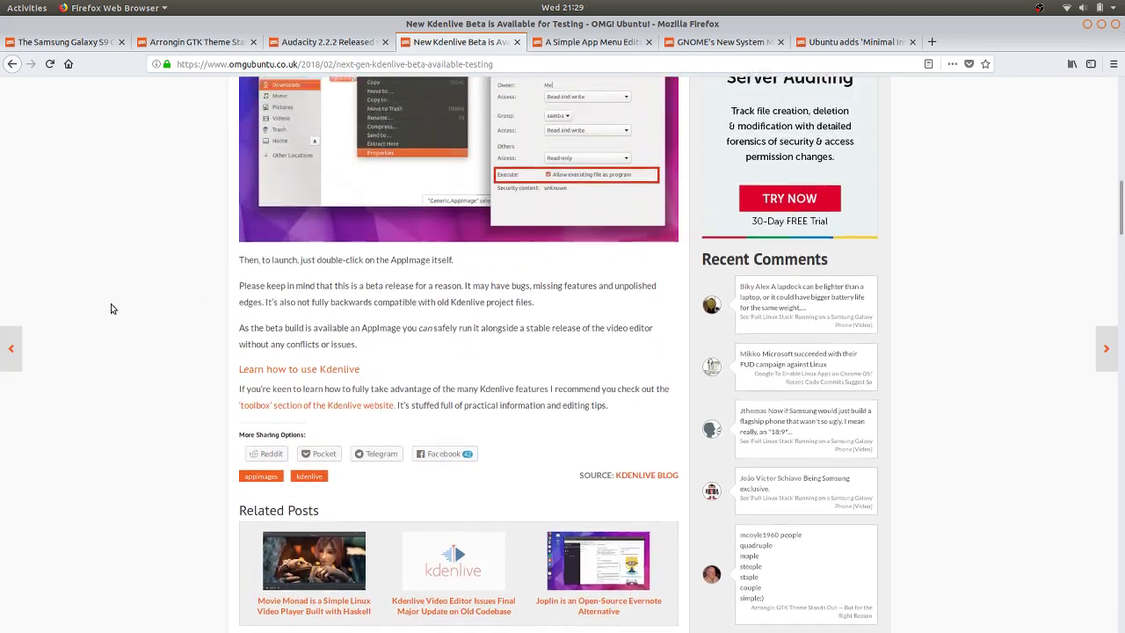
Launch Kdenlive by searching 'kdenl' in Activities.
key("super")
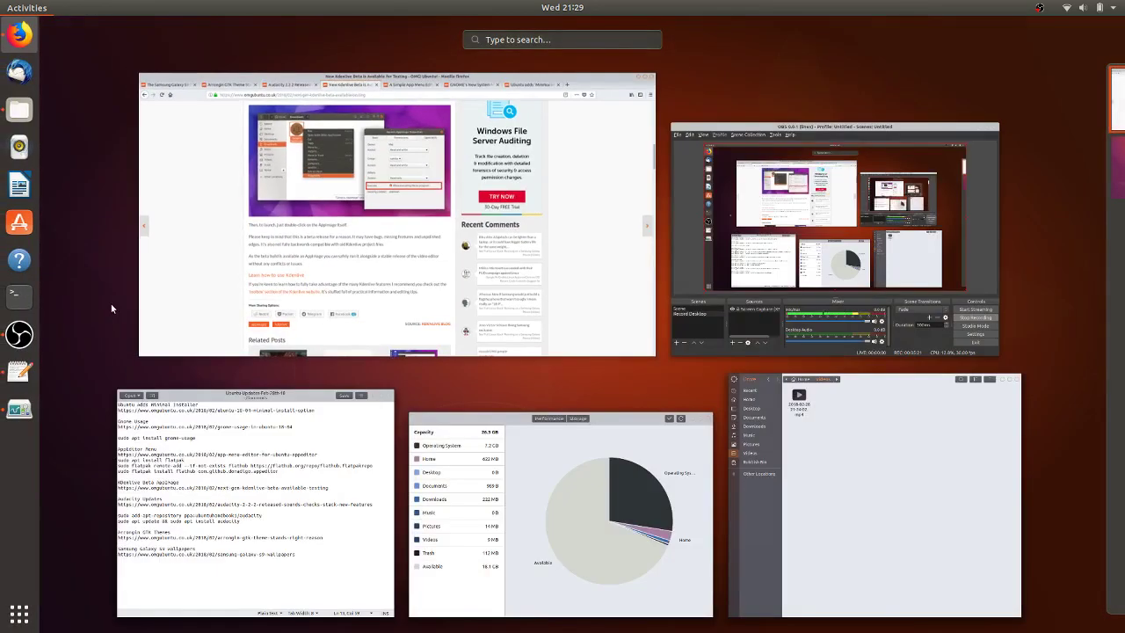
type("kdenl")
key("Return")
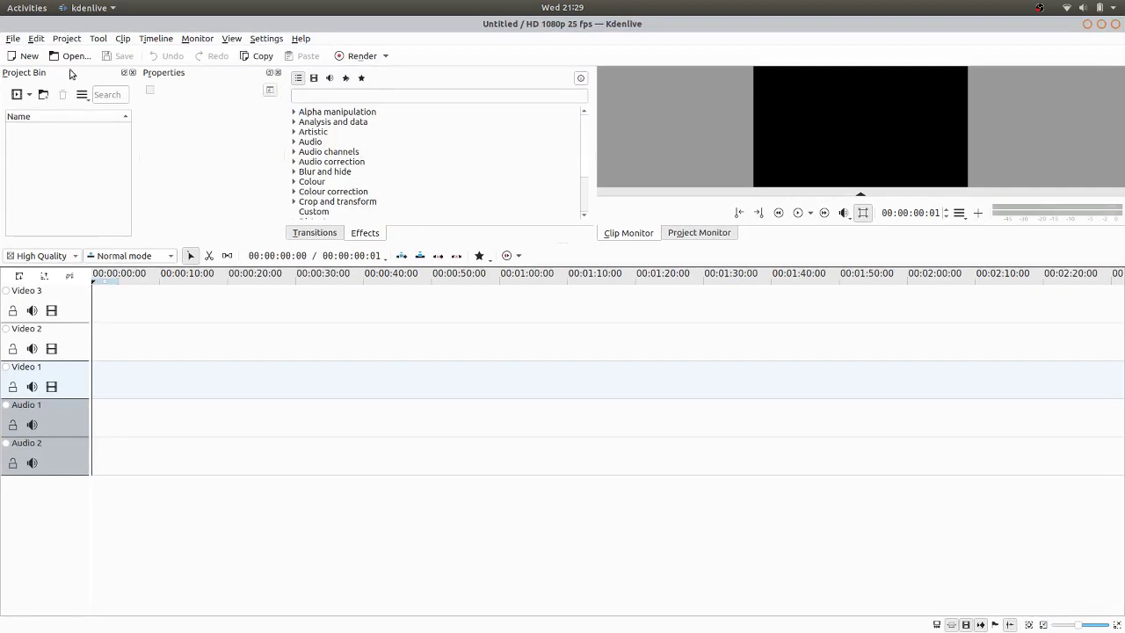
Confirm version 17.12.2 in Help > About Kdenlive, then glance at the Add Clip dropdown.
left_click(14, 38)
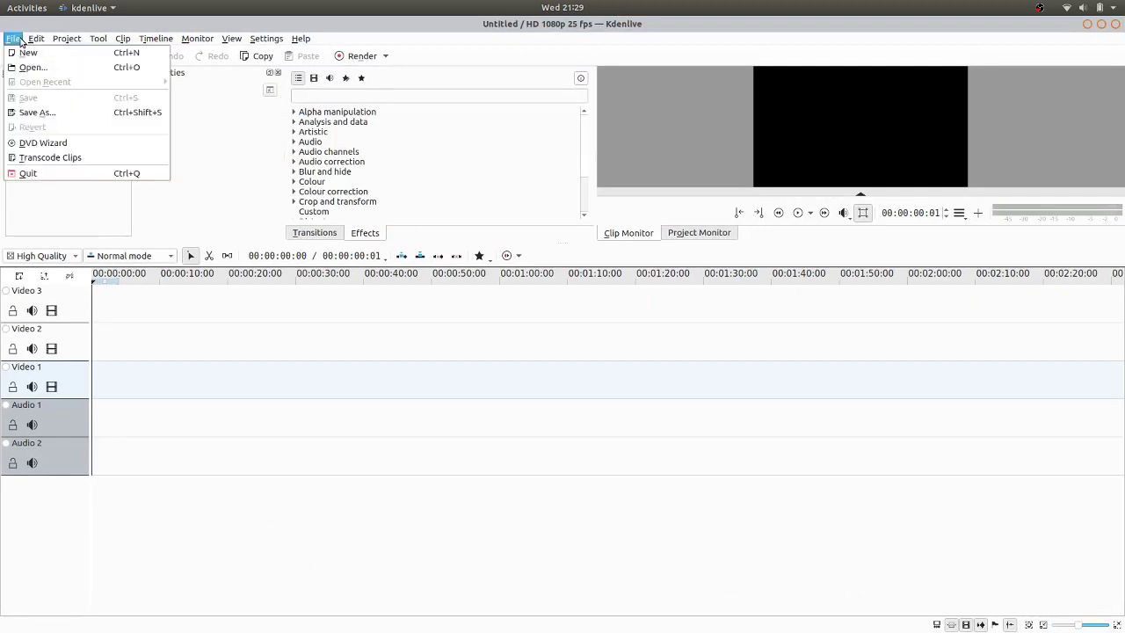
left_click(19, 40)
left_click(301, 40)
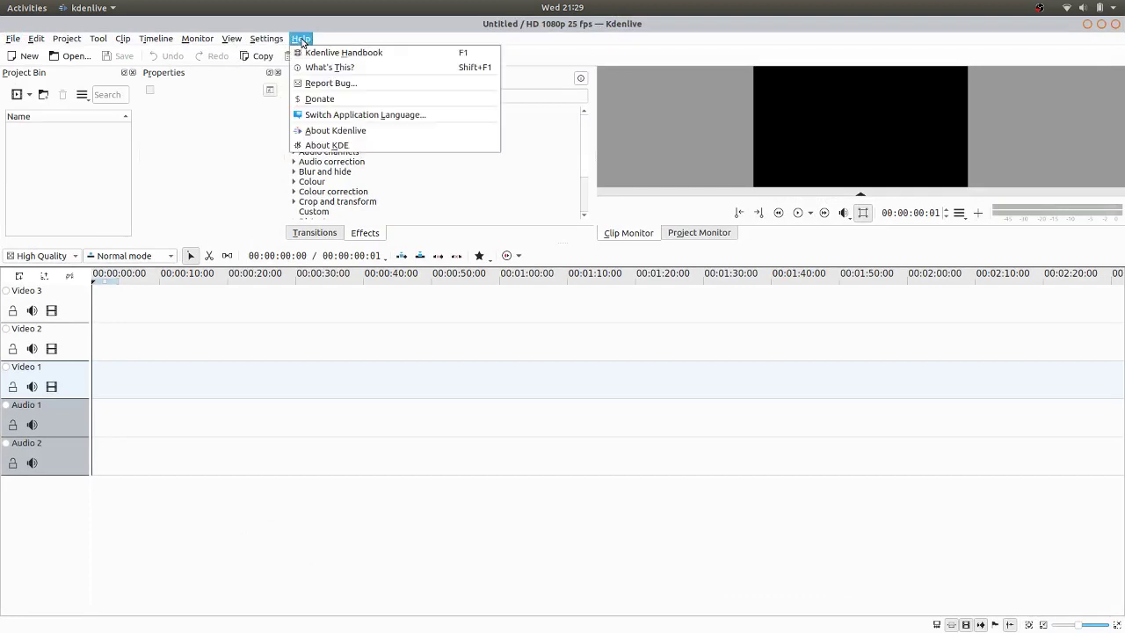
left_click(335, 132)
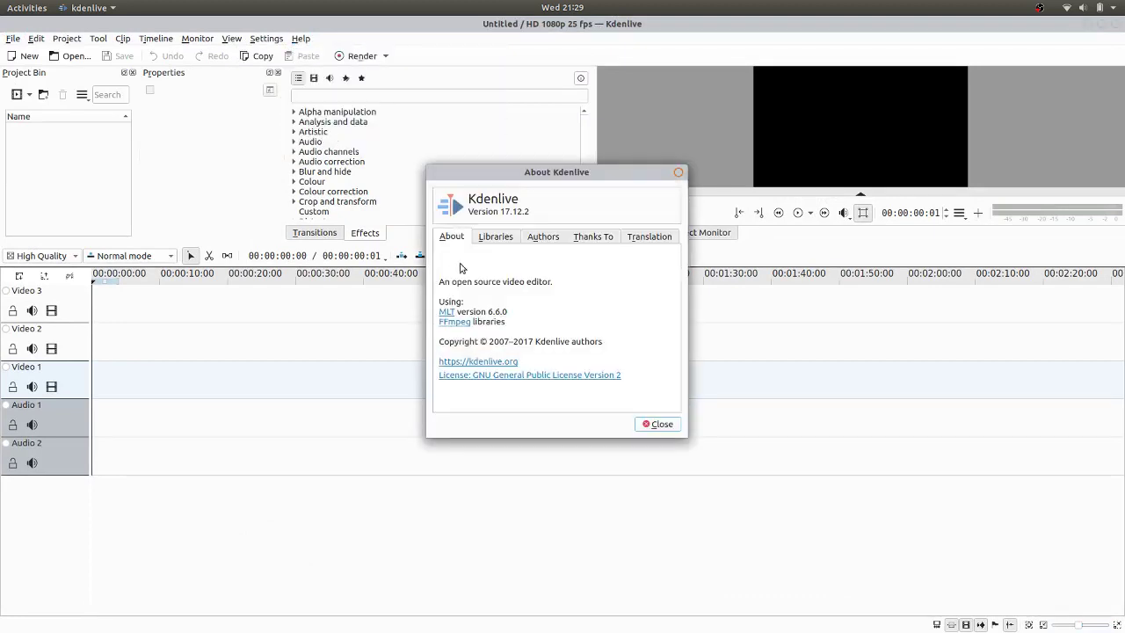
left_click(658, 425)
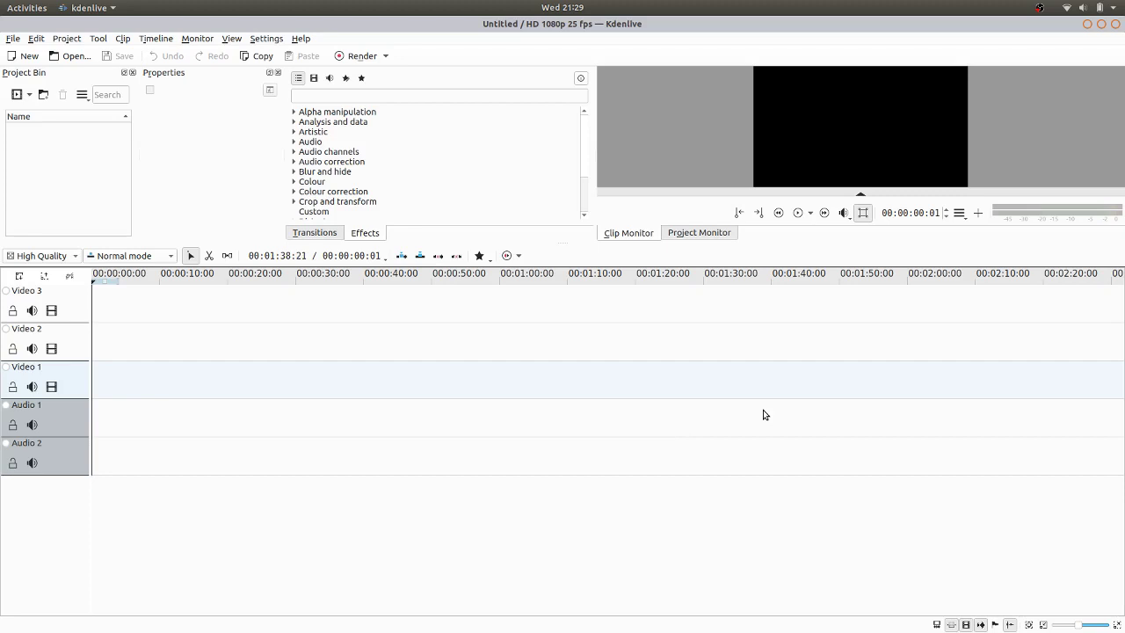
left_click(301, 39)
left_click(339, 134)
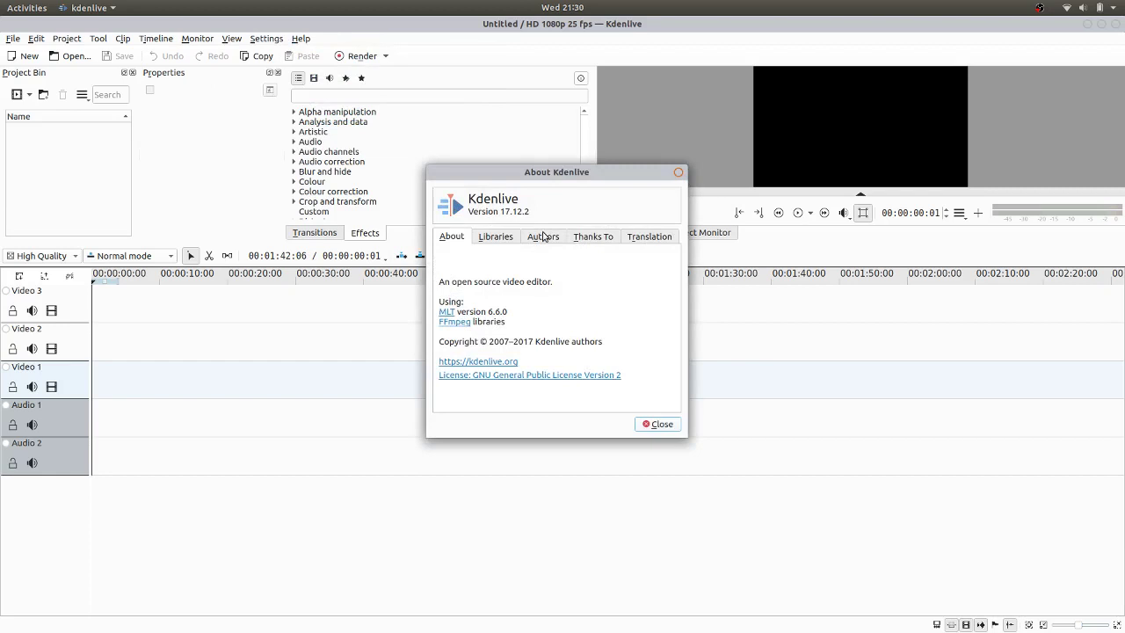
left_click(665, 424)
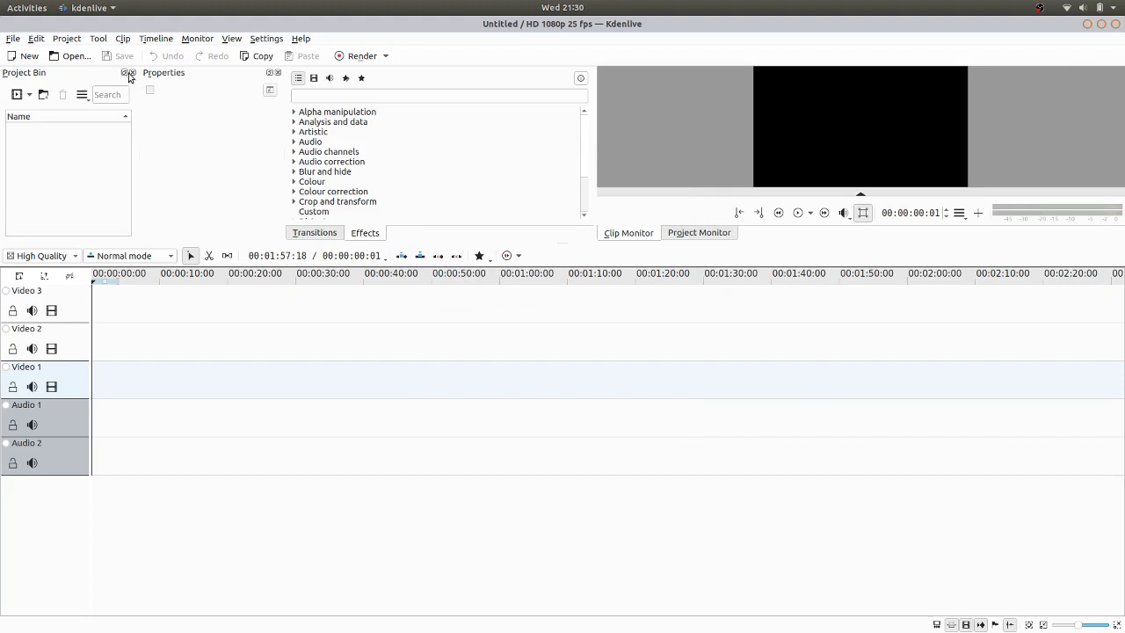
left_click(30, 95)
left_click(32, 99)
Close Kdenlive, reread the Kdenlive beta article, then switch to the 'Audacity 2.2.2 Released' article.
left_click(1115, 23)
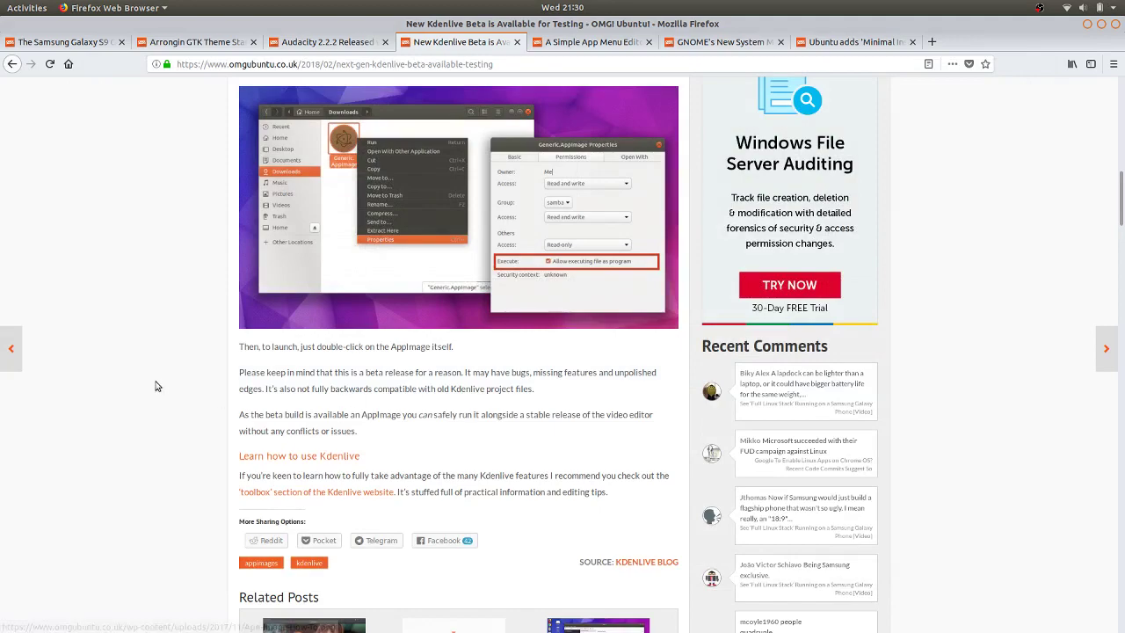
scroll(155, 384, "down", 5)
scroll(156, 387, "up", 10)
scroll(156, 387, "up", 5)
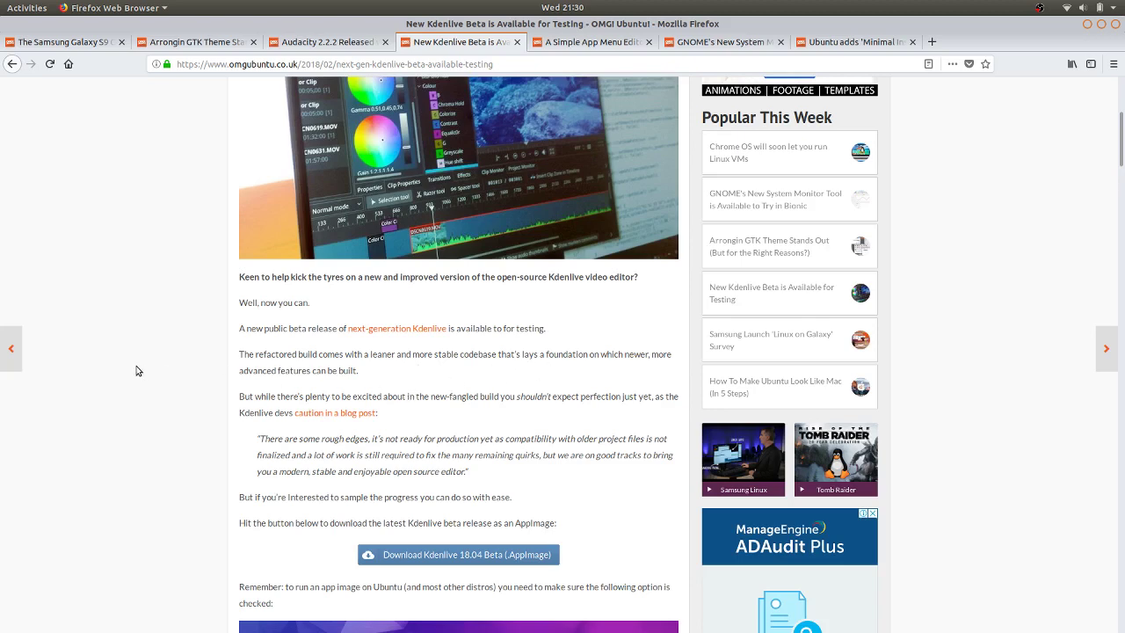
scroll(136, 371, "down", 2)
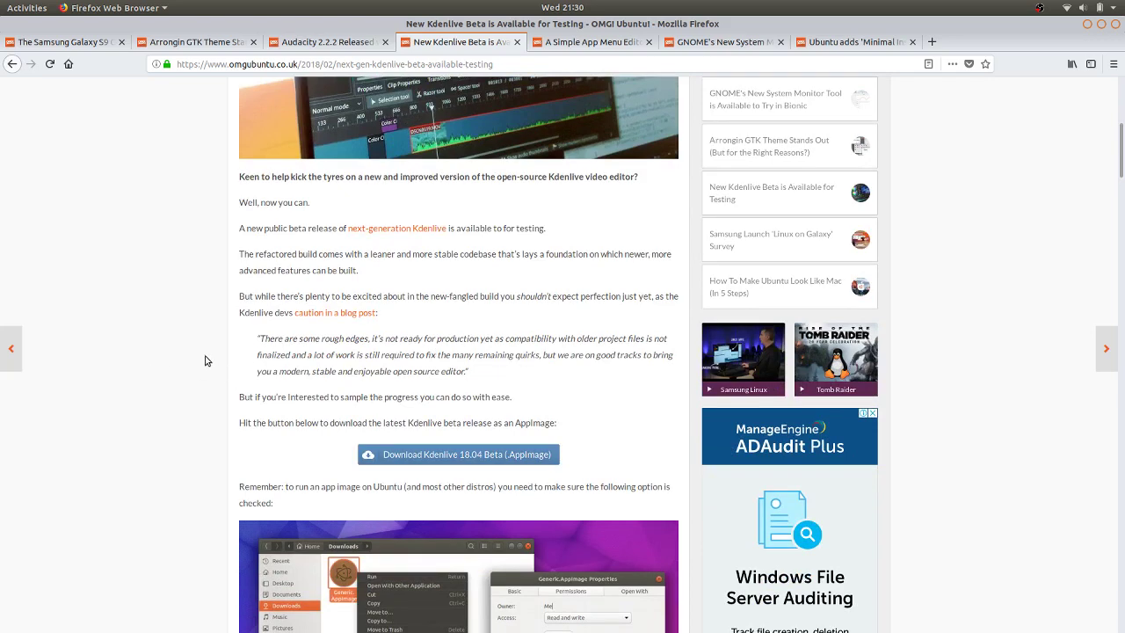
scroll(204, 360, "down", 5)
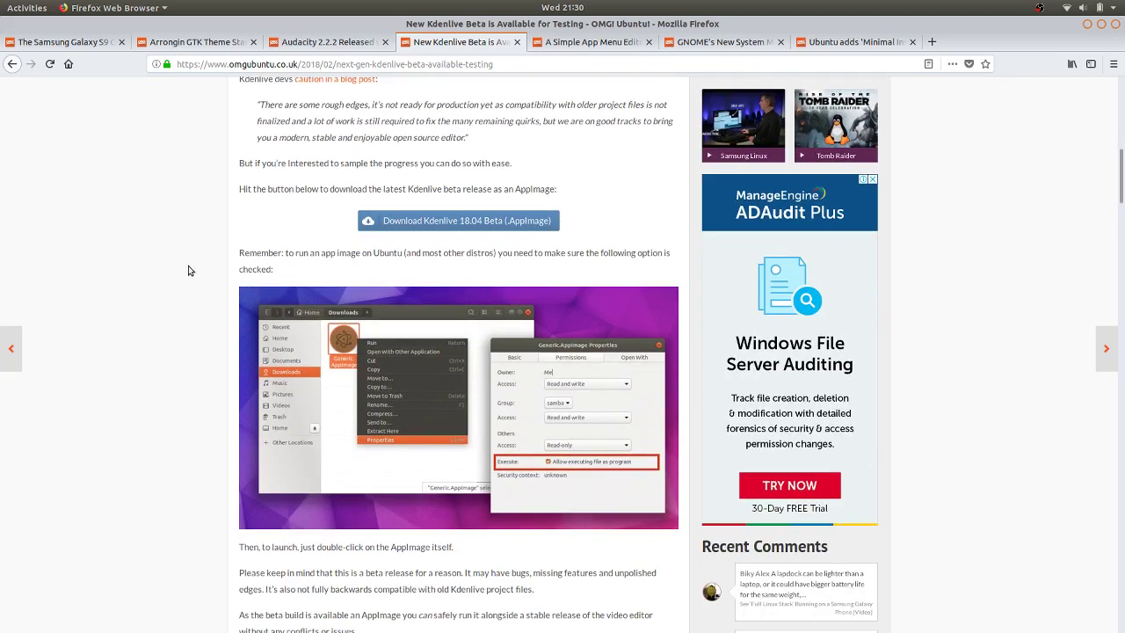
scroll(188, 265, "up", 8)
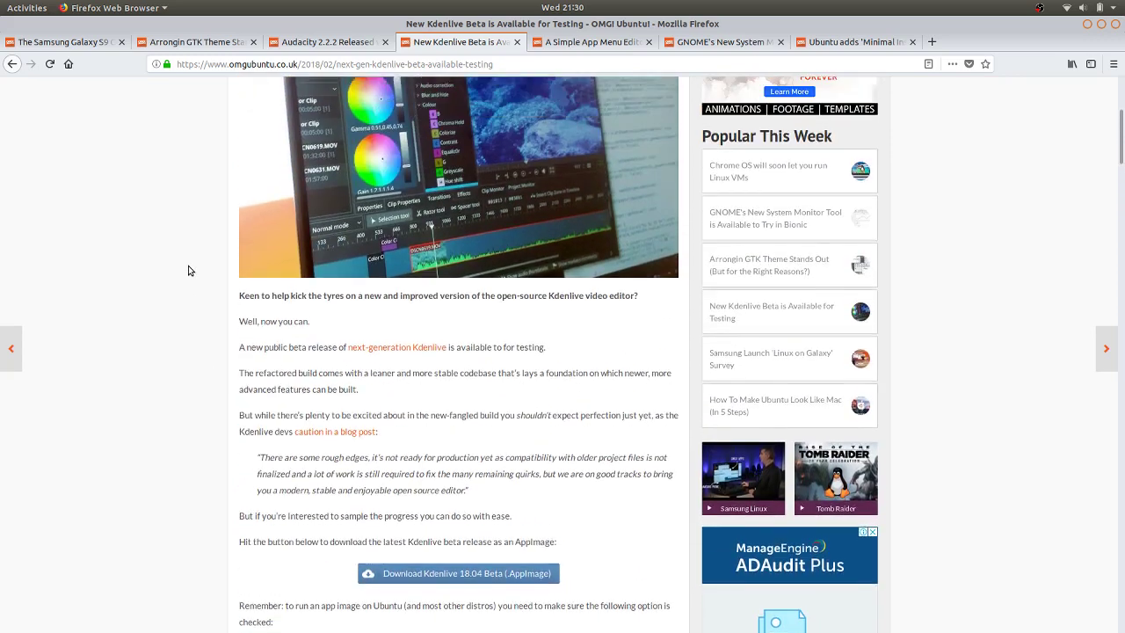
scroll(188, 265, "down", 2)
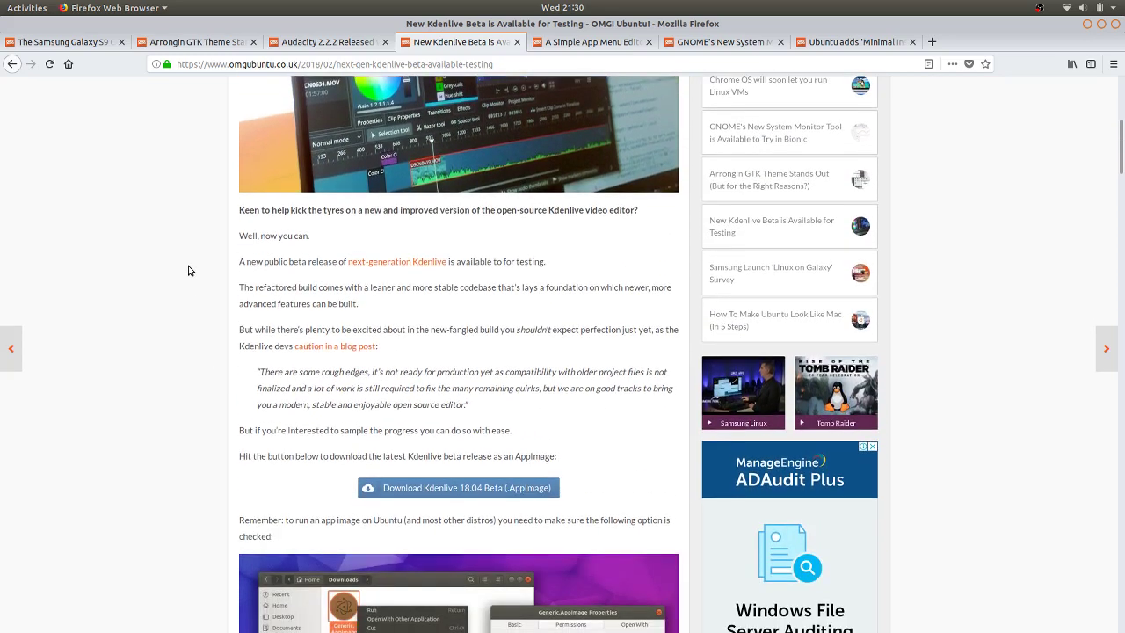
scroll(188, 269, "down", 2)
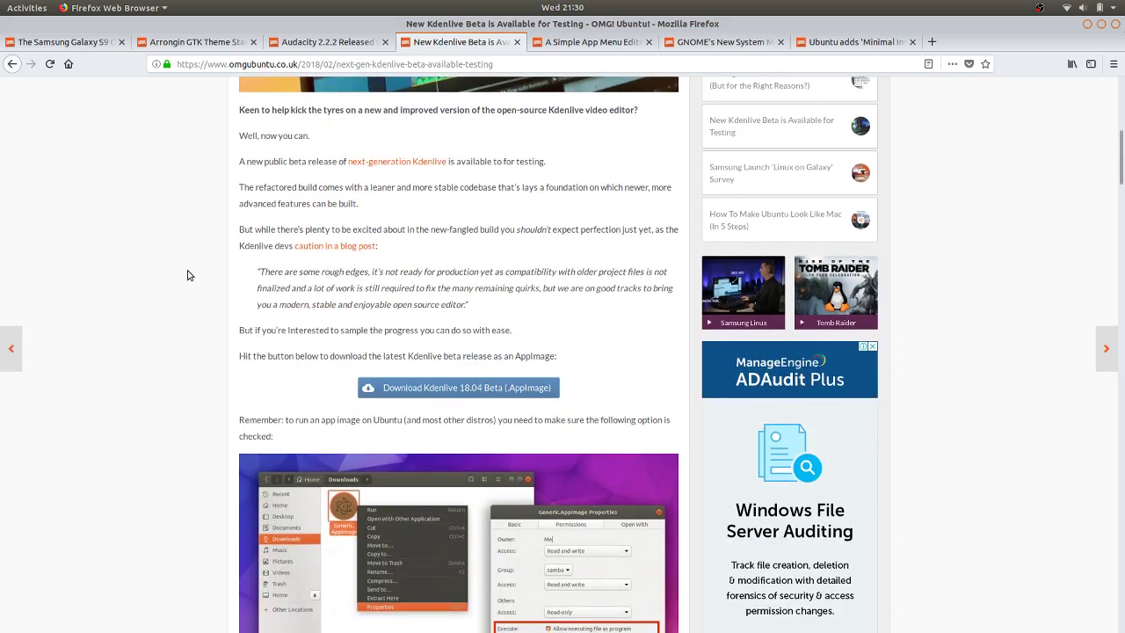
left_click(319, 44)
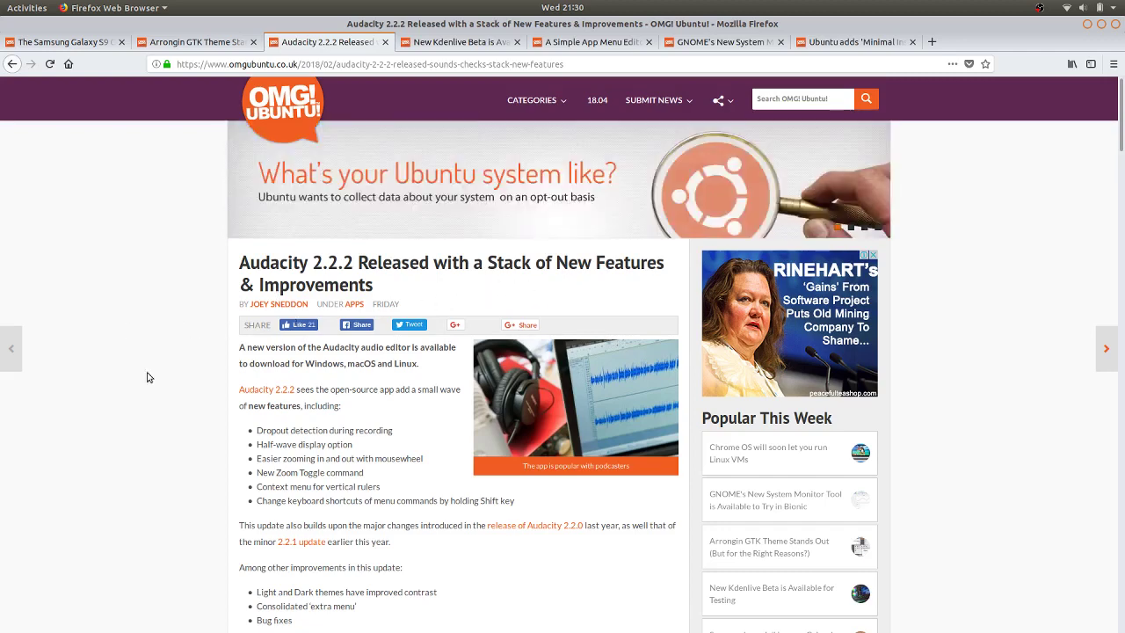
scroll(158, 378, "down", 3)
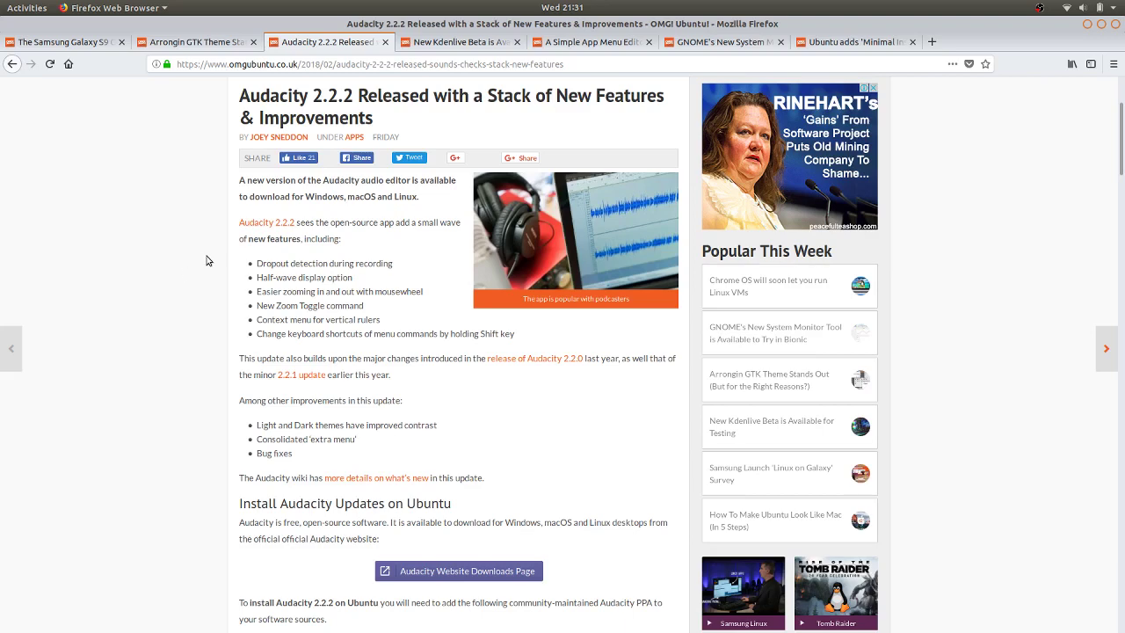
scroll(182, 233, "up", 2)
Launch Audacity from Activities with 'audi' and dismiss its welcome message.
key("super")
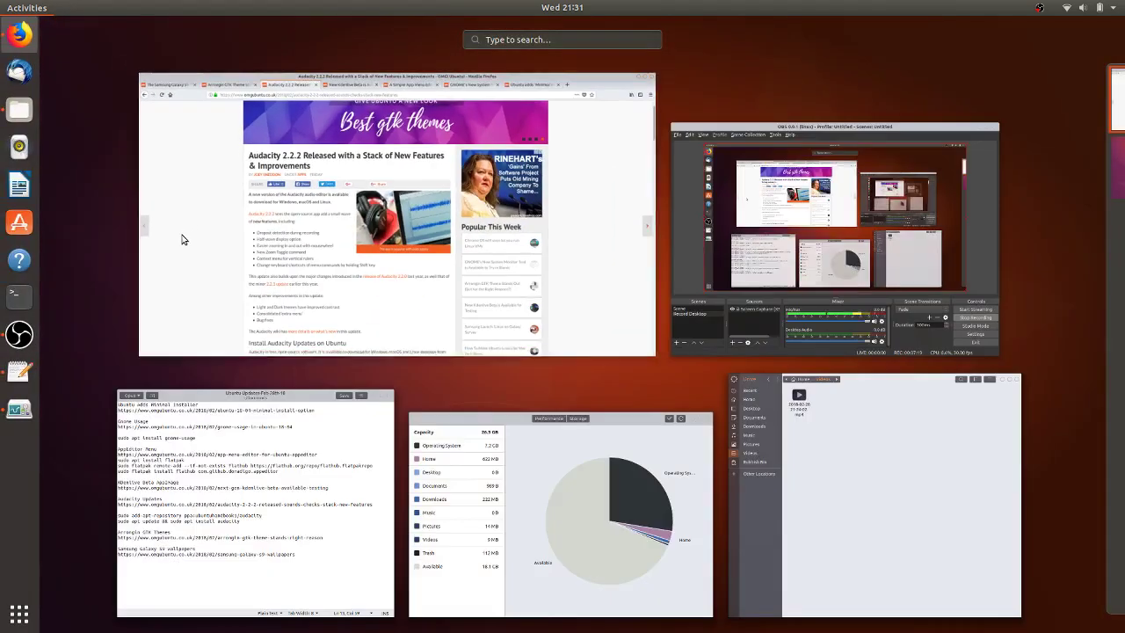
type("audi")
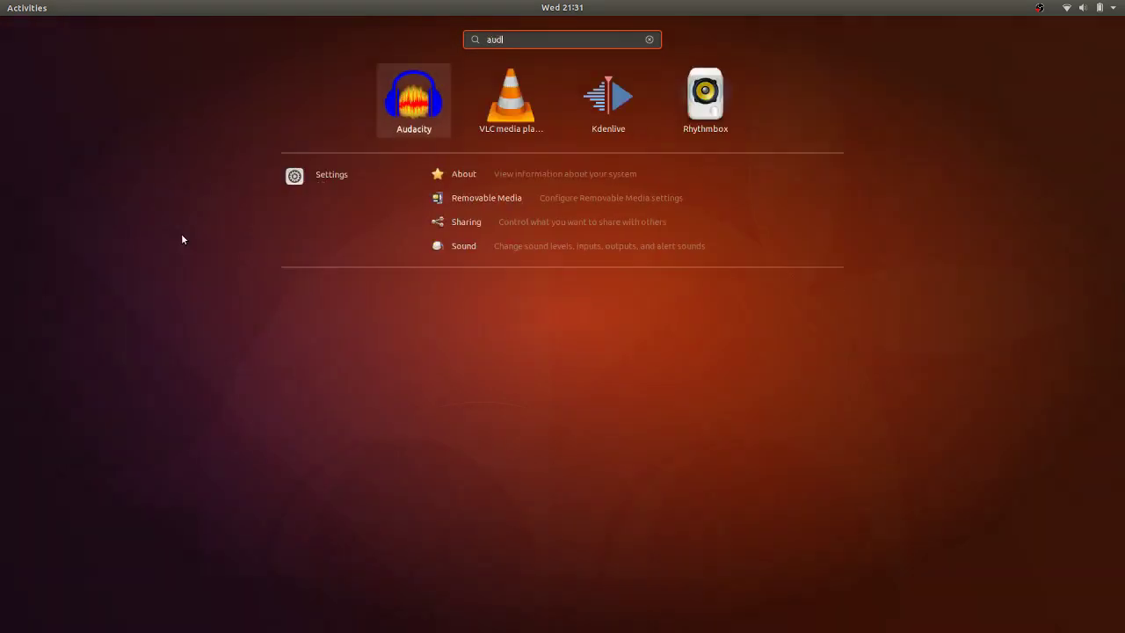
key("Return")
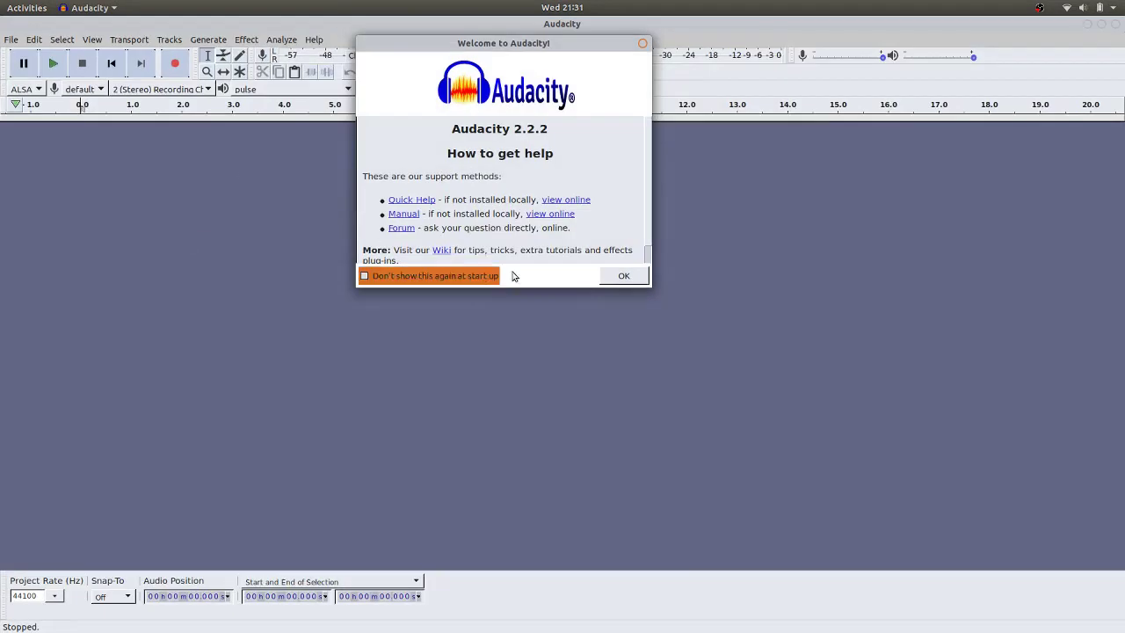
left_click(624, 275)
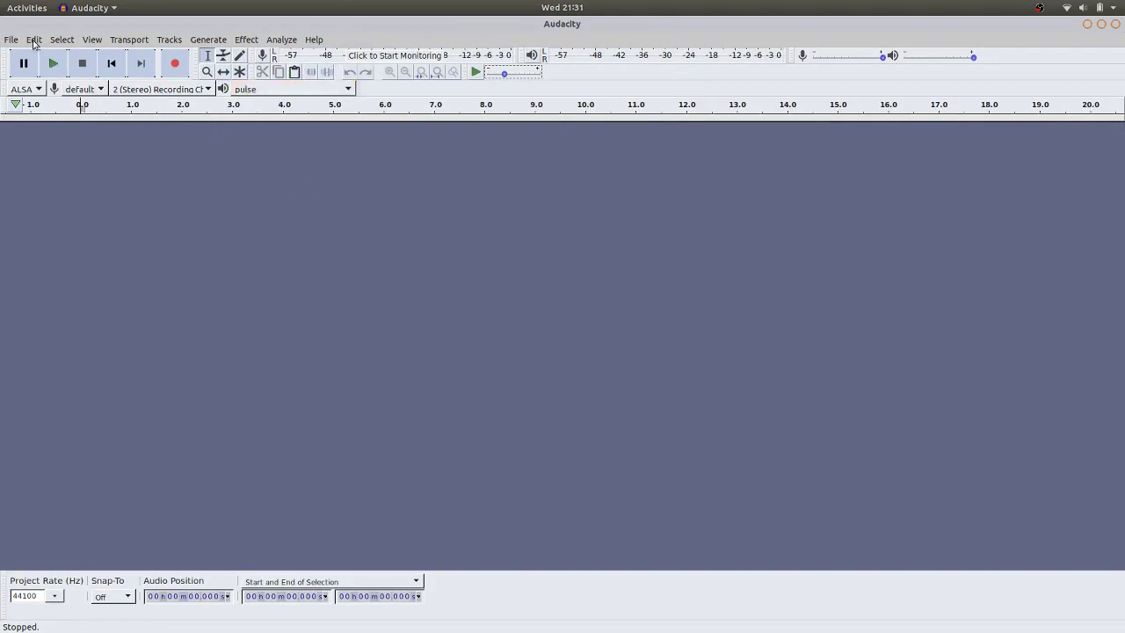
Check Help > About Audacity to confirm it is version 2.2.2.
left_click(4, 39)
mouse_move(32, 44)
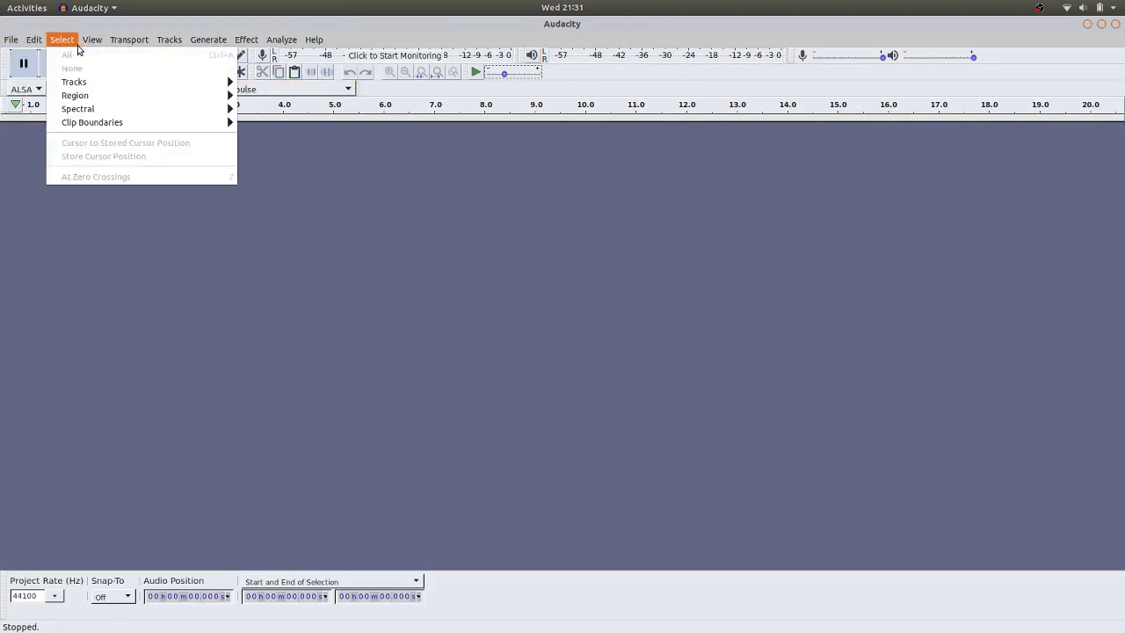
mouse_move(281, 41)
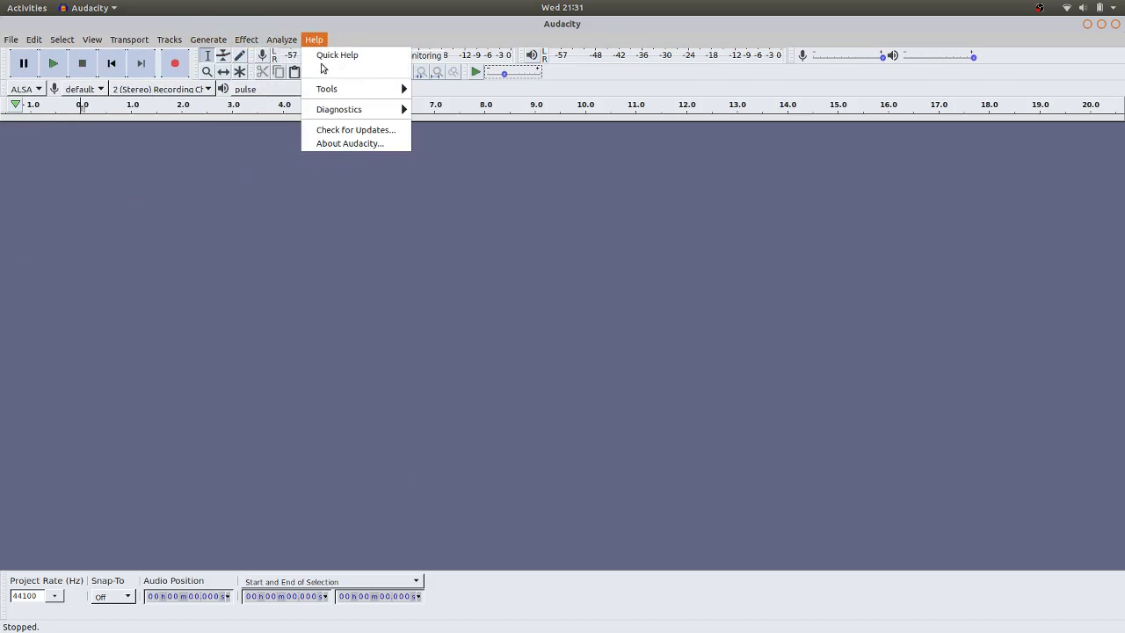
left_click(356, 142)
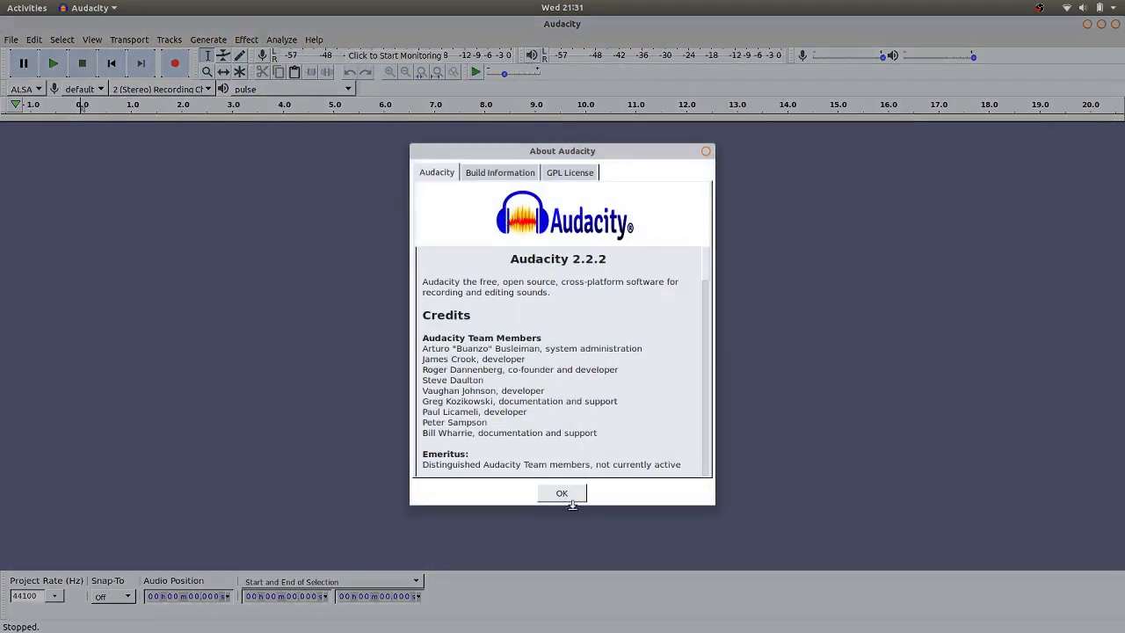
left_click(570, 497)
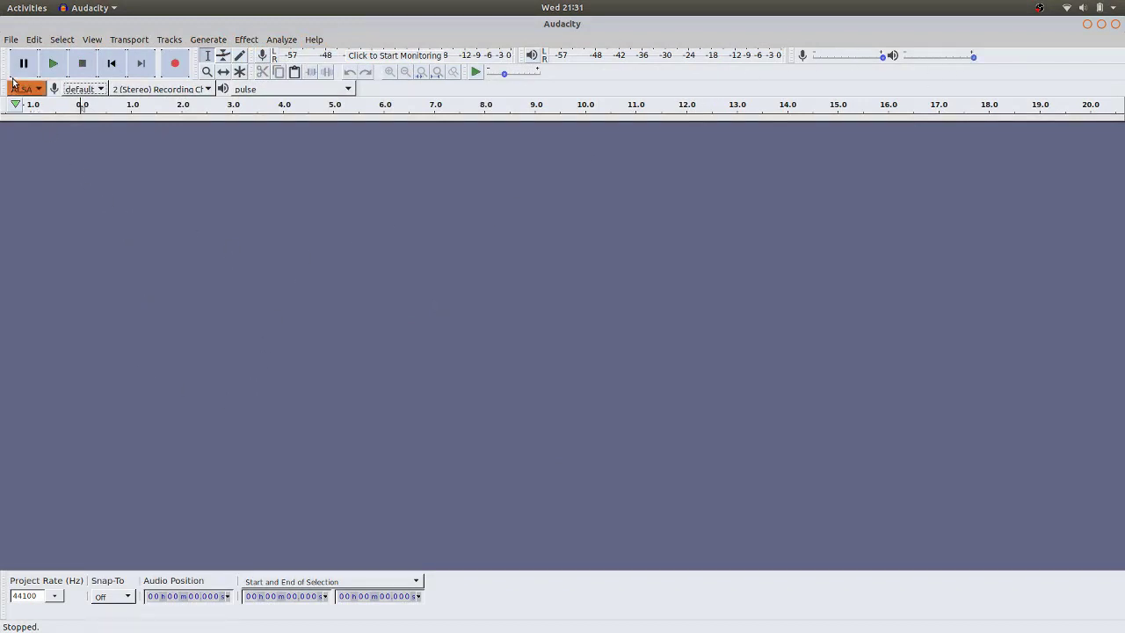
Browse the Generate and Tracks menus without choosing anything, then close Audacity.
left_click(209, 41)
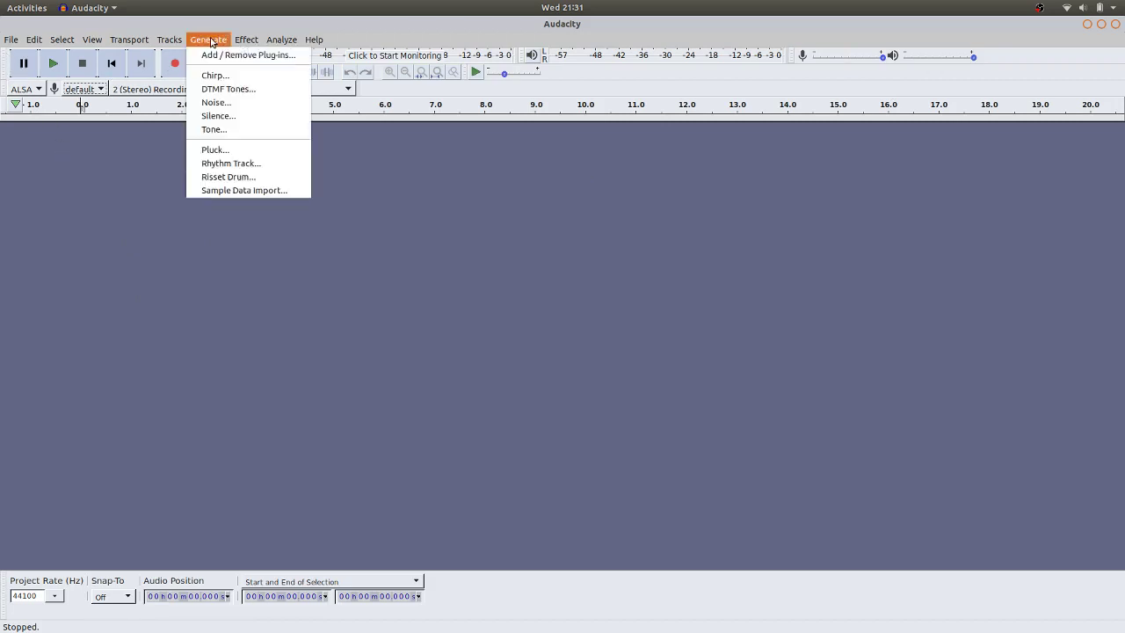
mouse_move(174, 42)
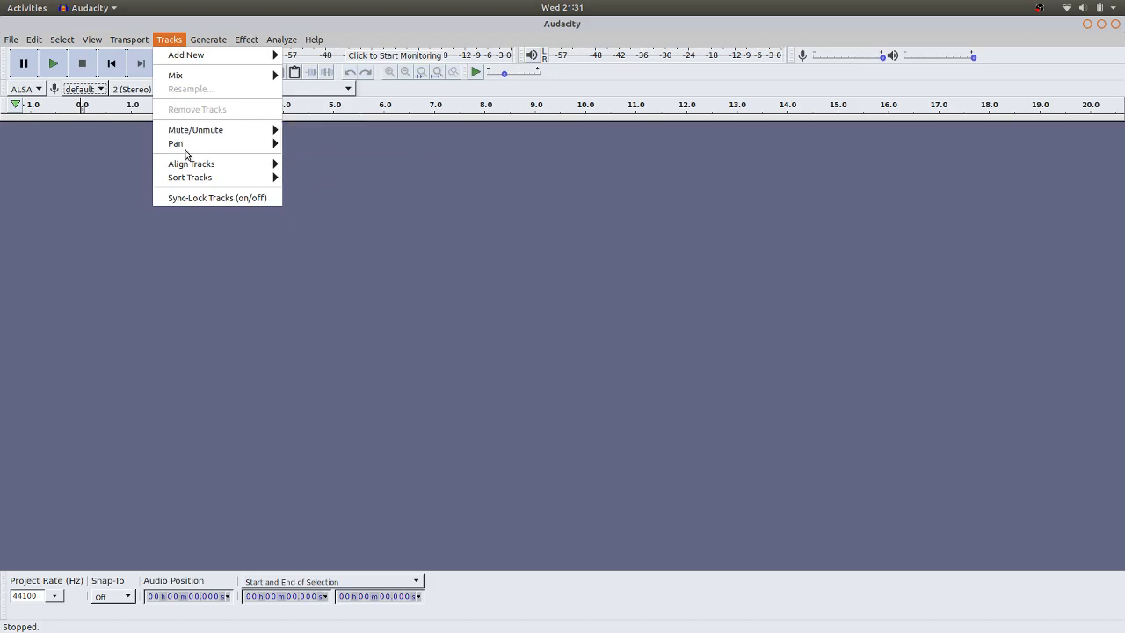
mouse_move(194, 151)
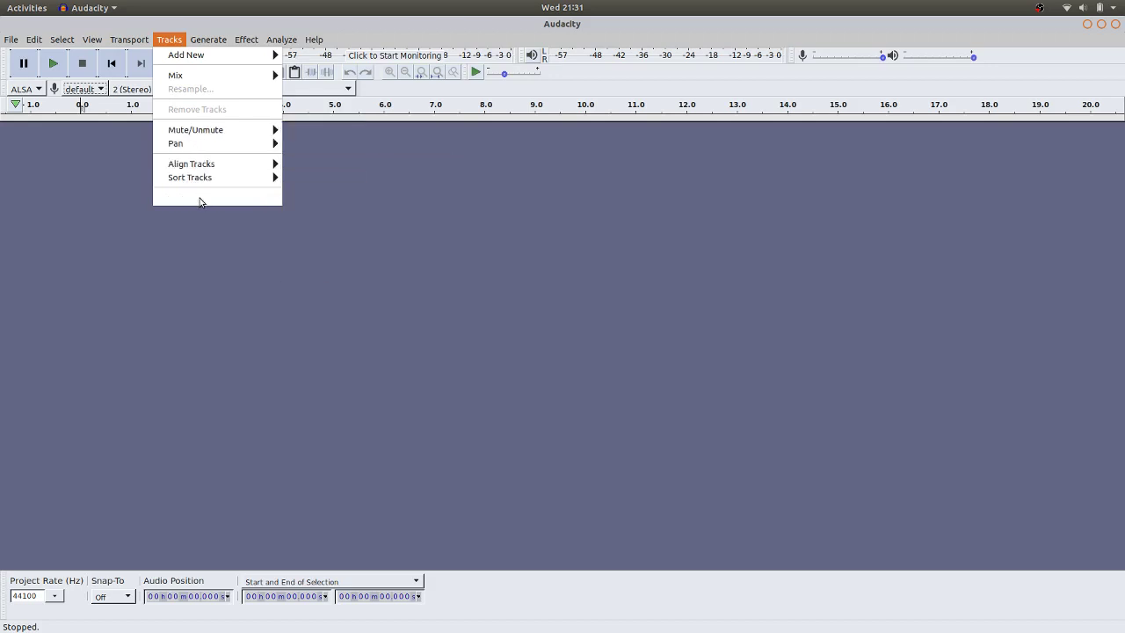
left_click(176, 44)
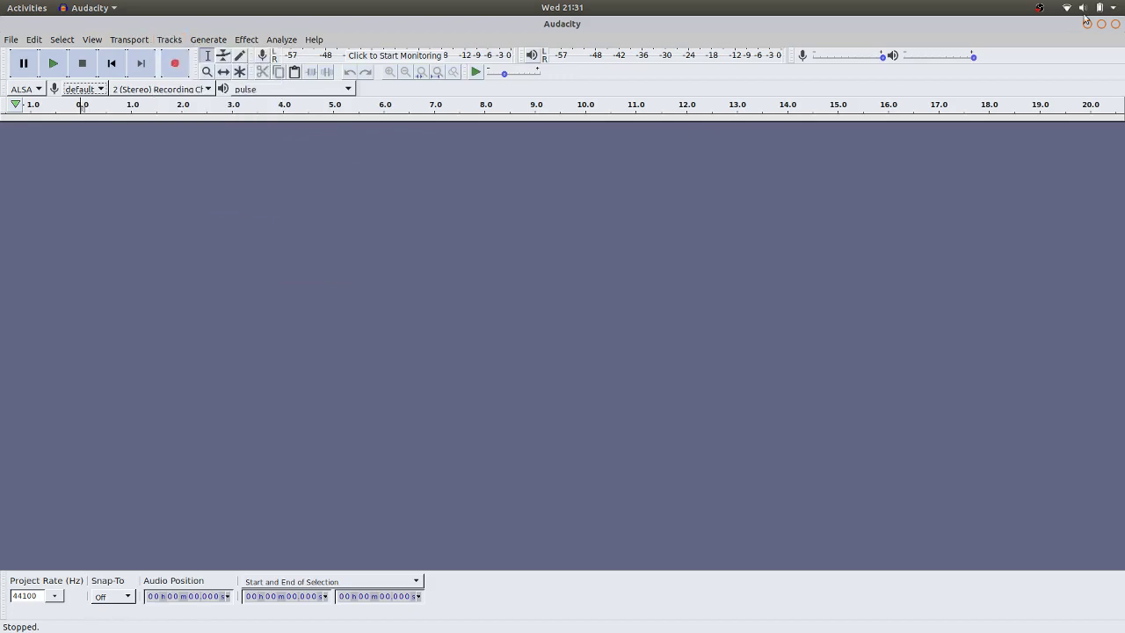
left_click(1114, 23)
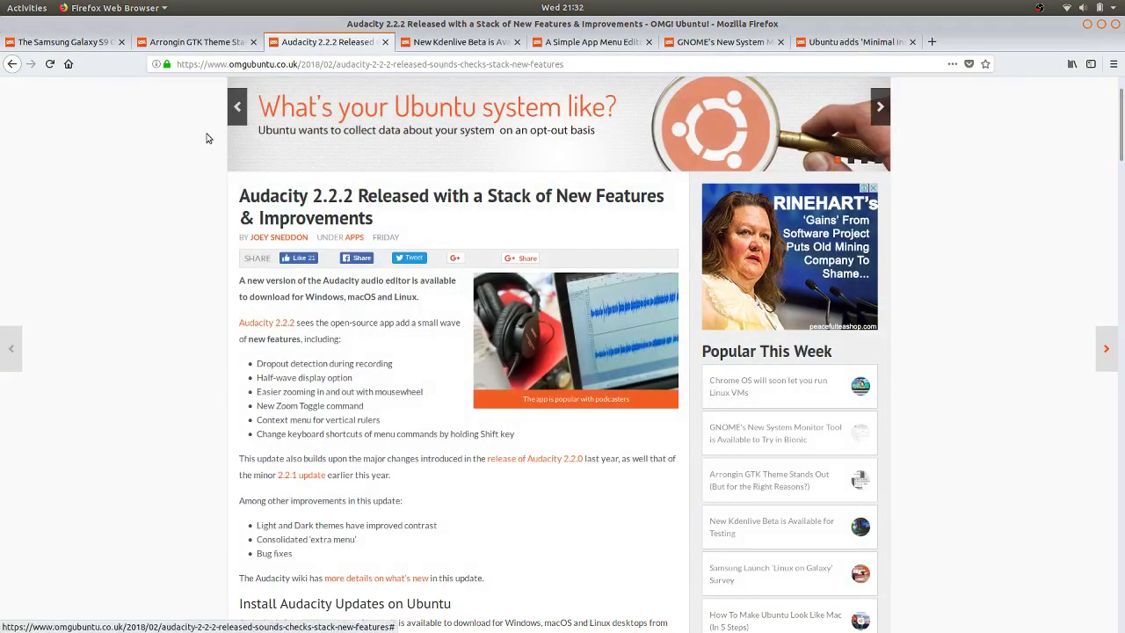
Switch to the Arrongin GTK Theme article and read down to its 'Arronging GTK Theme' section.
left_click(190, 42)
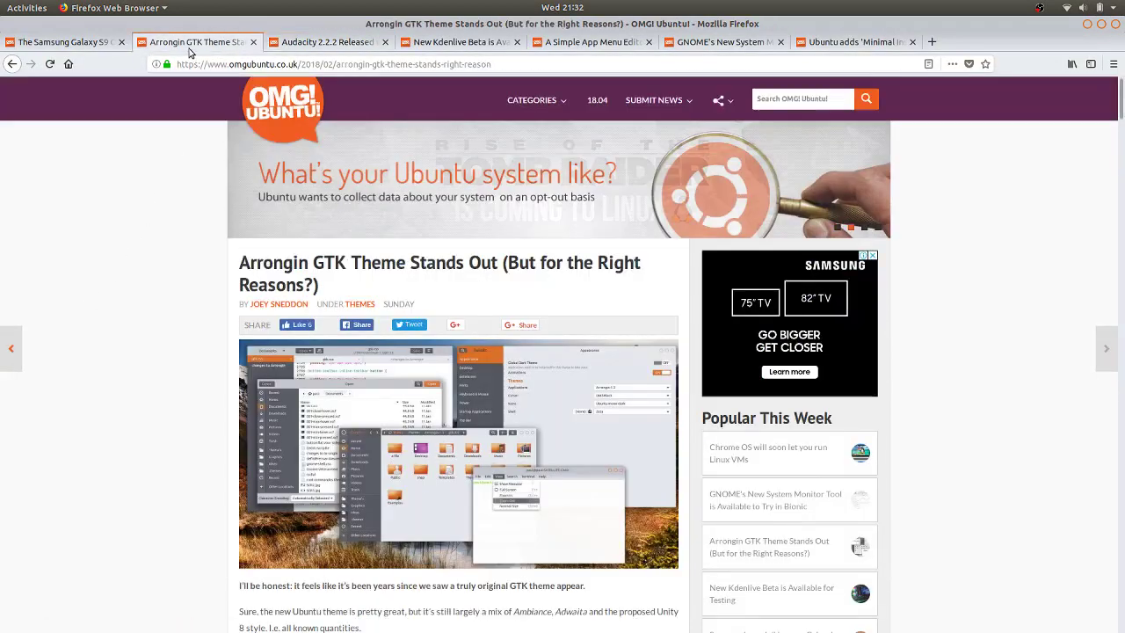
scroll(111, 290, "down", 1)
scroll(111, 301, "down", 2)
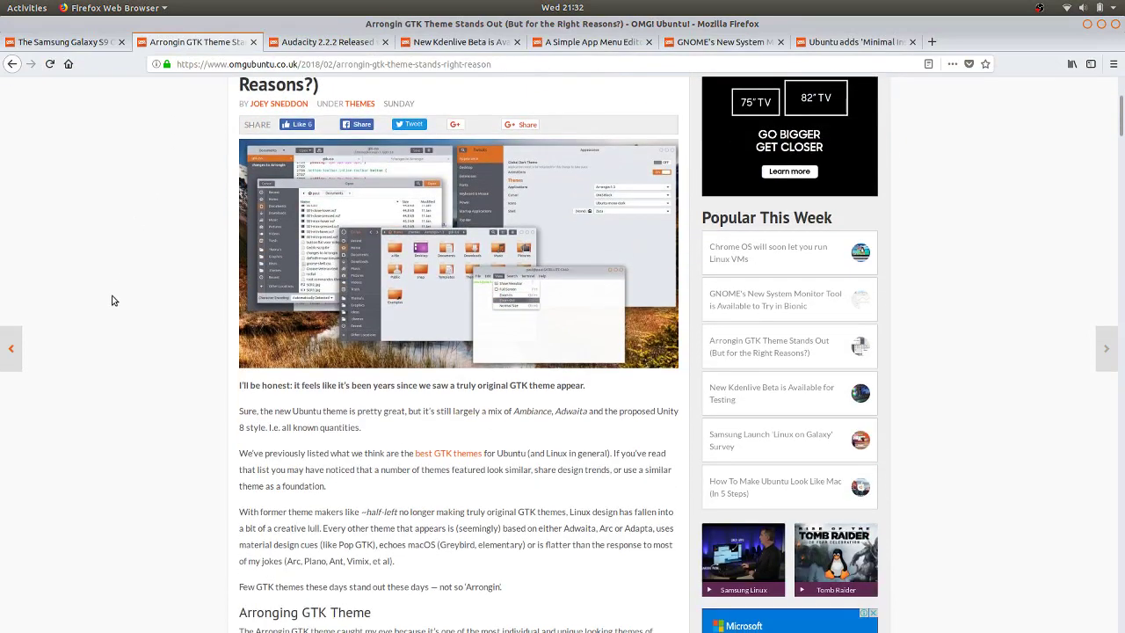
scroll(112, 300, "down", 3)
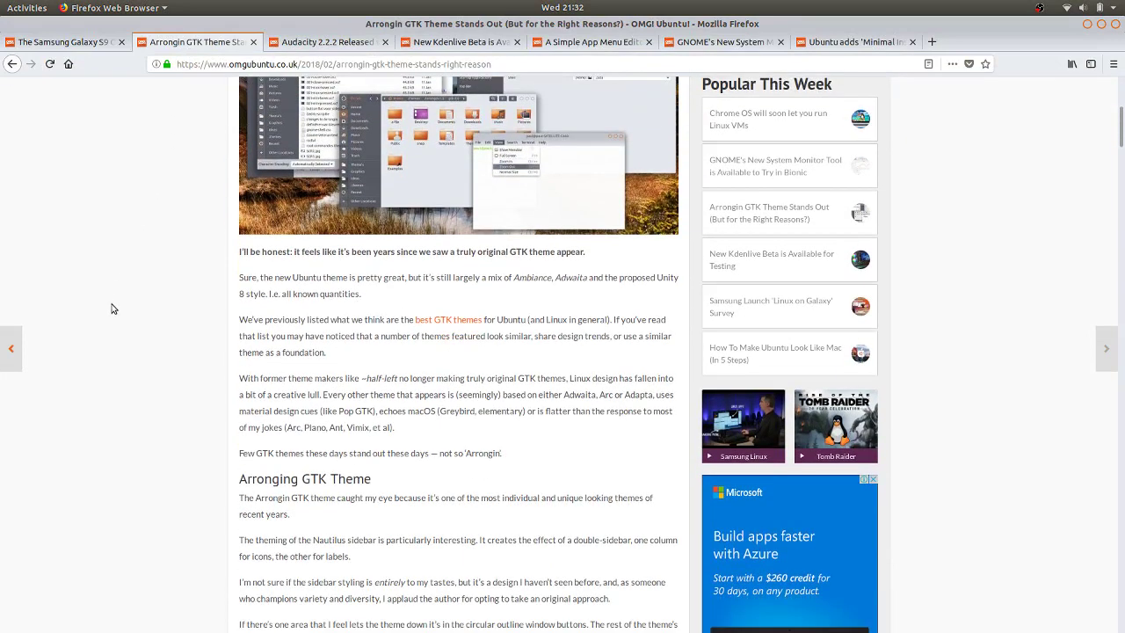
mouse_move(3, 220)
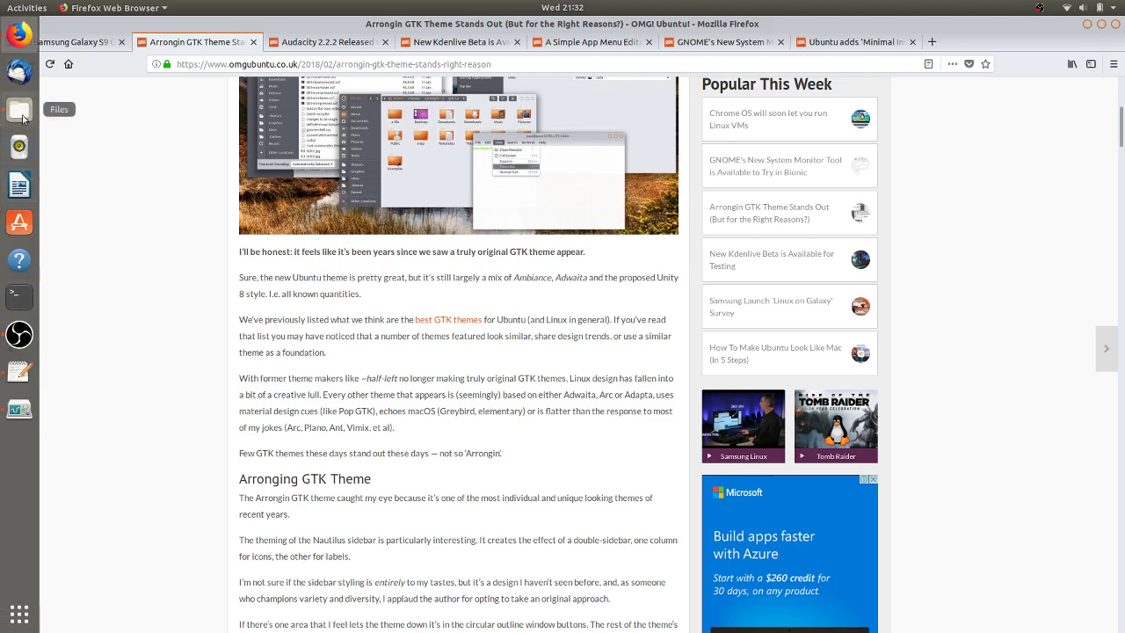
left_click(18, 114)
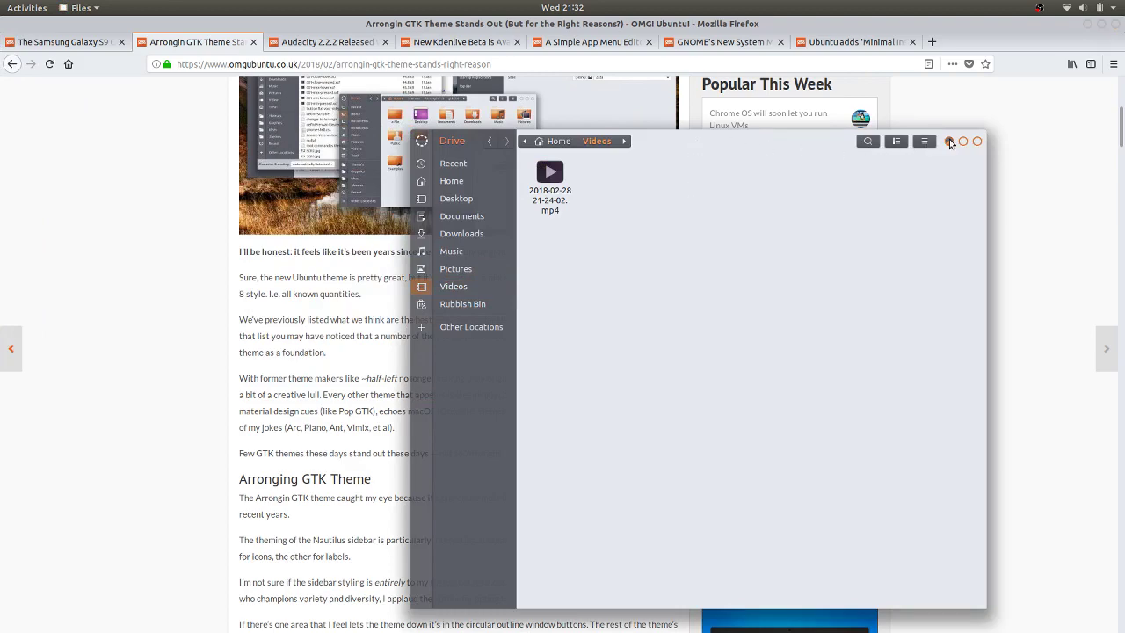
left_click(977, 140)
scroll(137, 286, "up", 7)
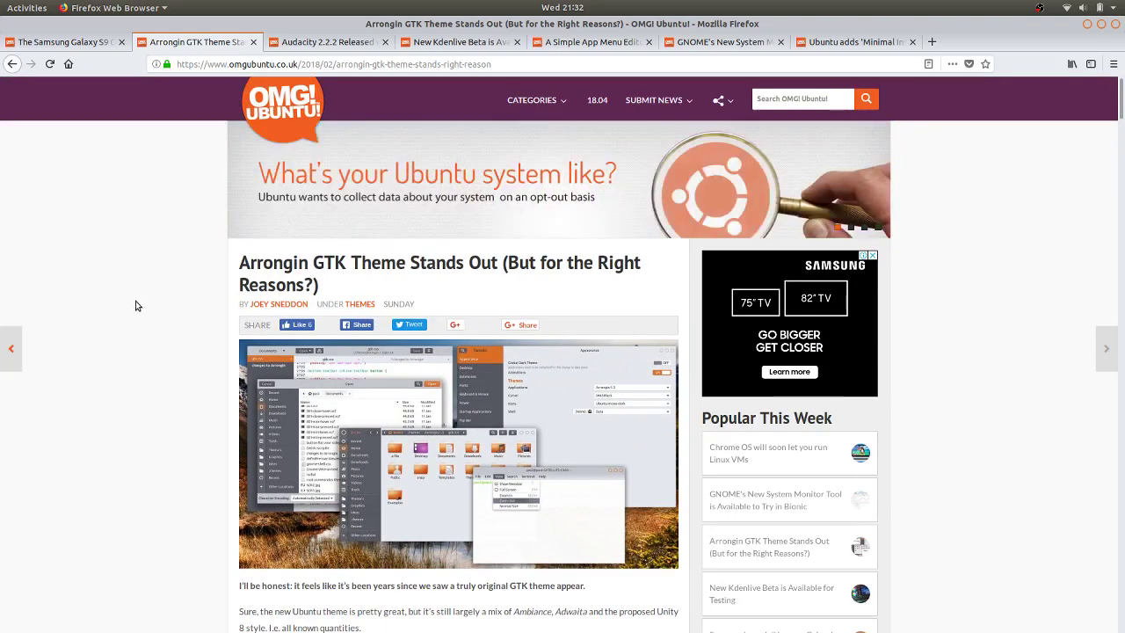
scroll(135, 303, "down", 5)
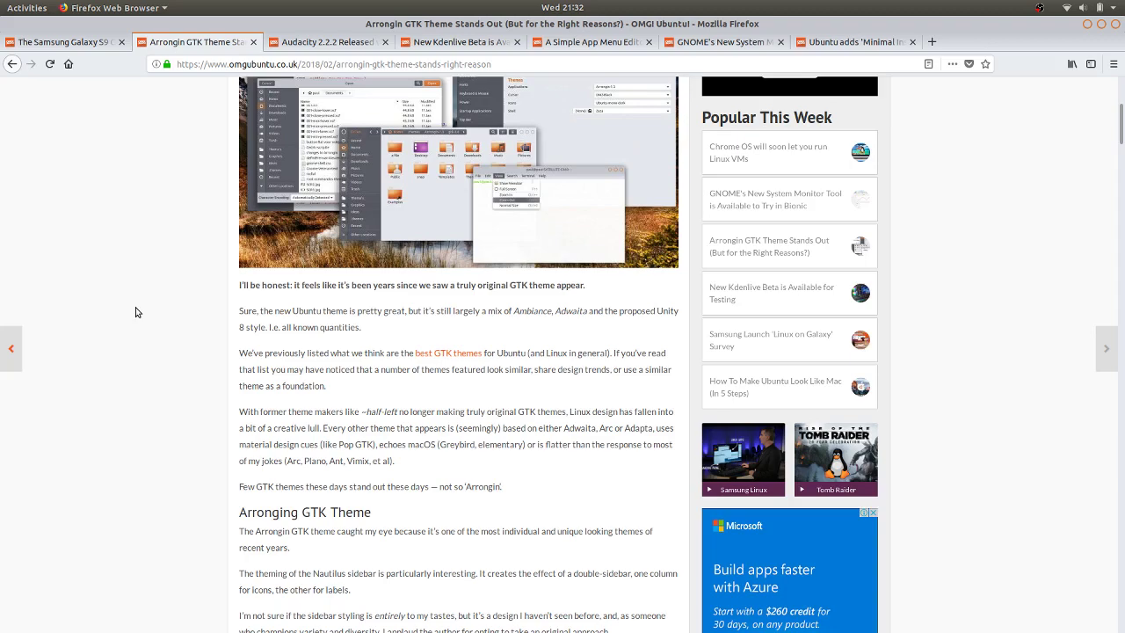
scroll(135, 312, "down", 3)
scroll(135, 311, "up", 3)
scroll(135, 312, "up", 5)
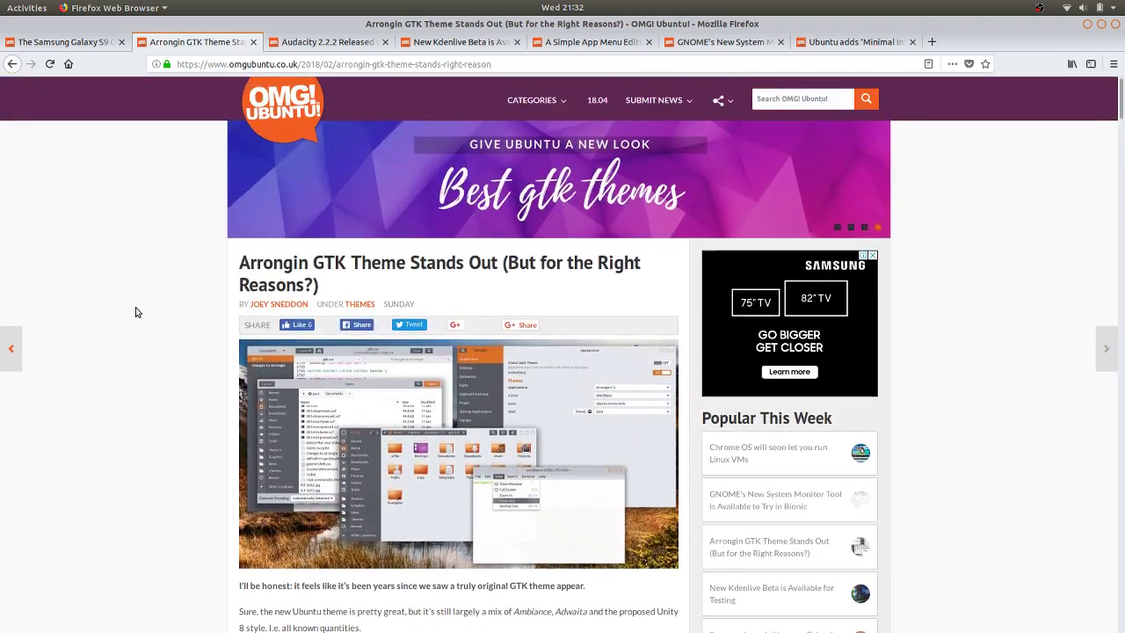
scroll(136, 312, "down", 6)
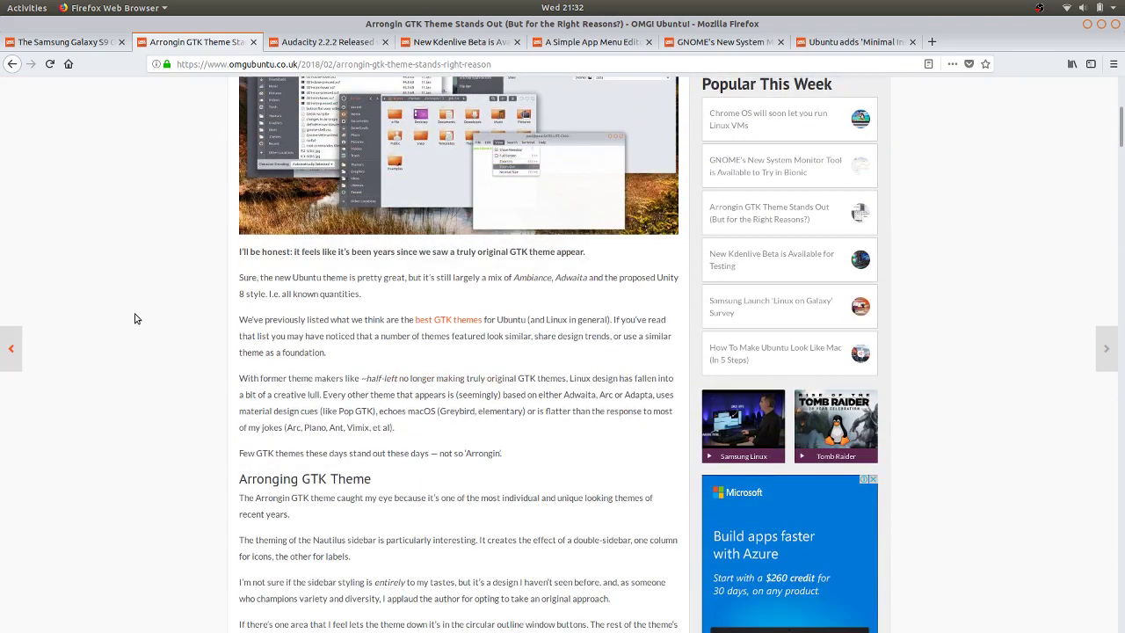
scroll(135, 318, "up", 6)
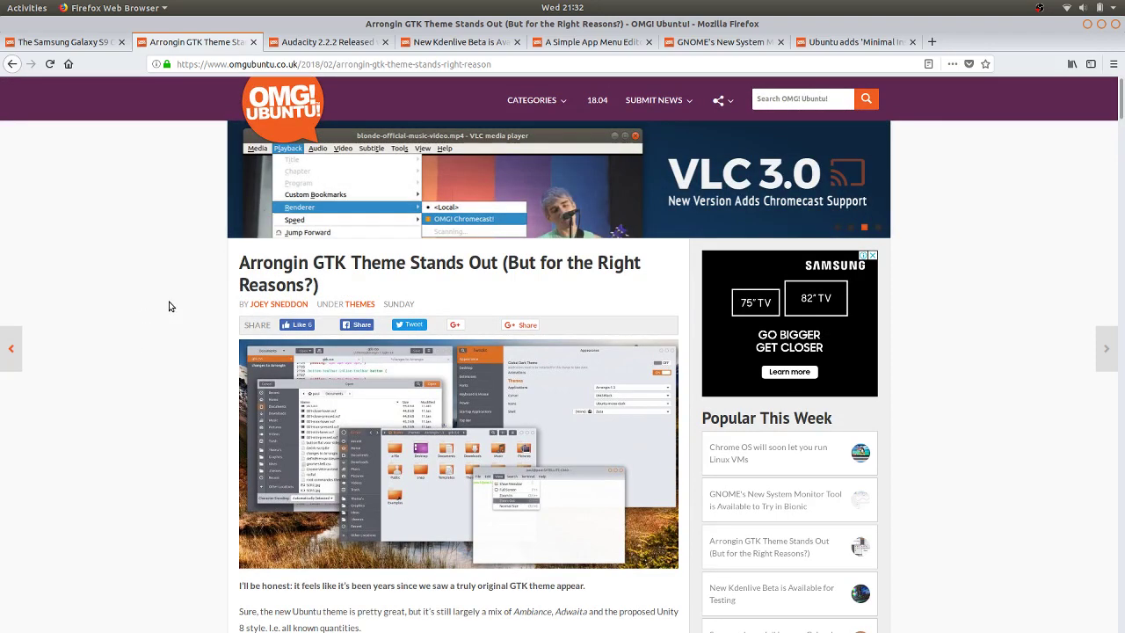
scroll(170, 306, "down", 4)
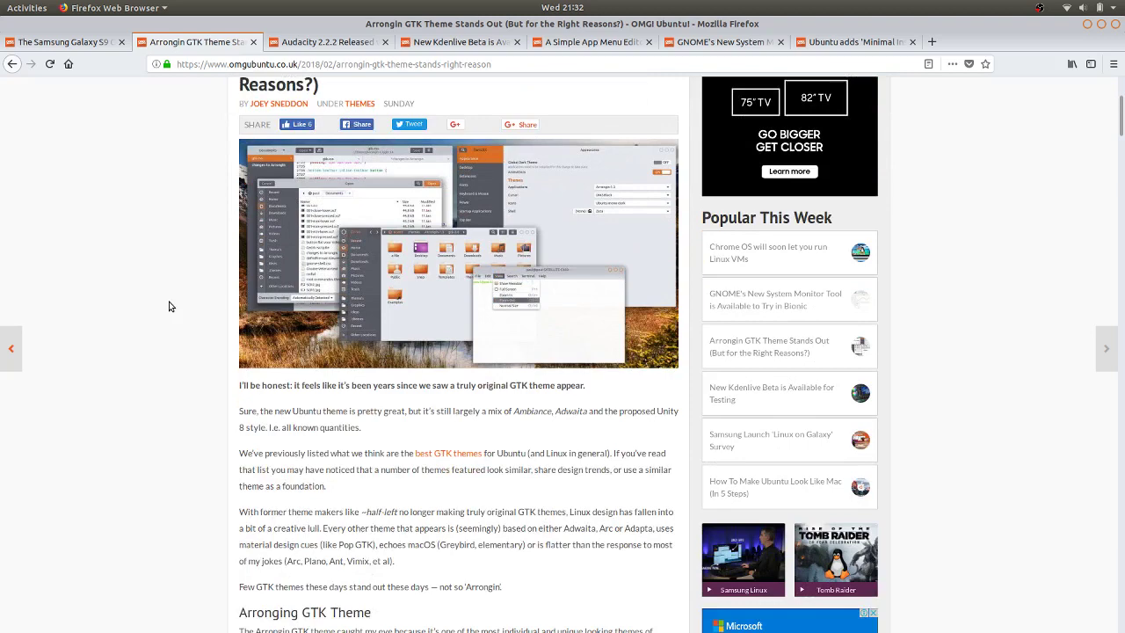
scroll(170, 306, "down", 3)
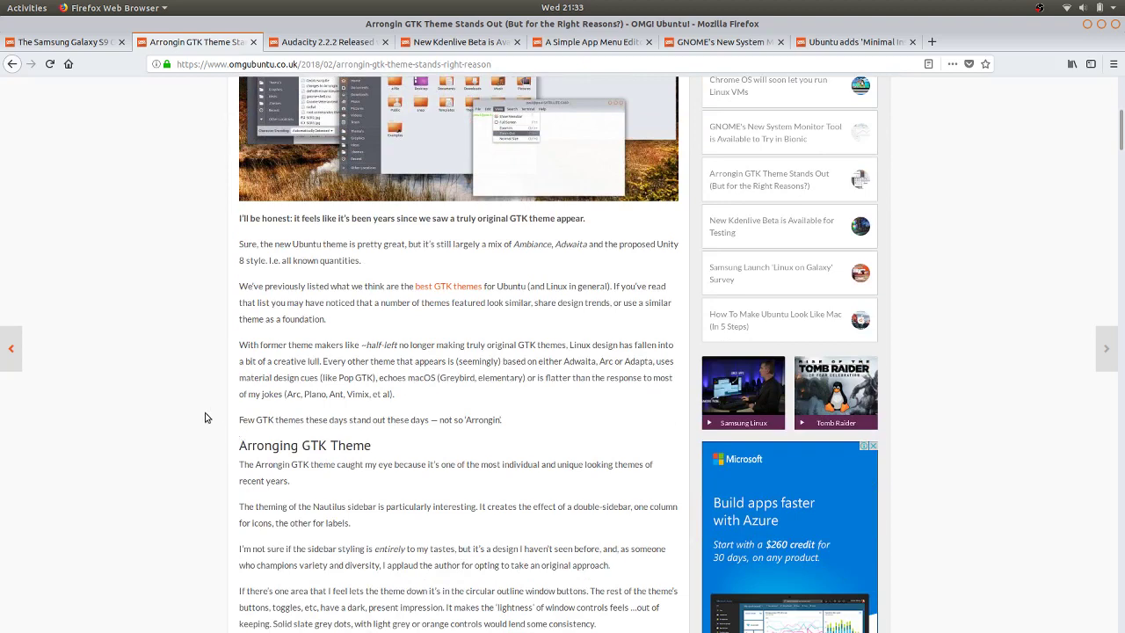
scroll(205, 418, "up", 5)
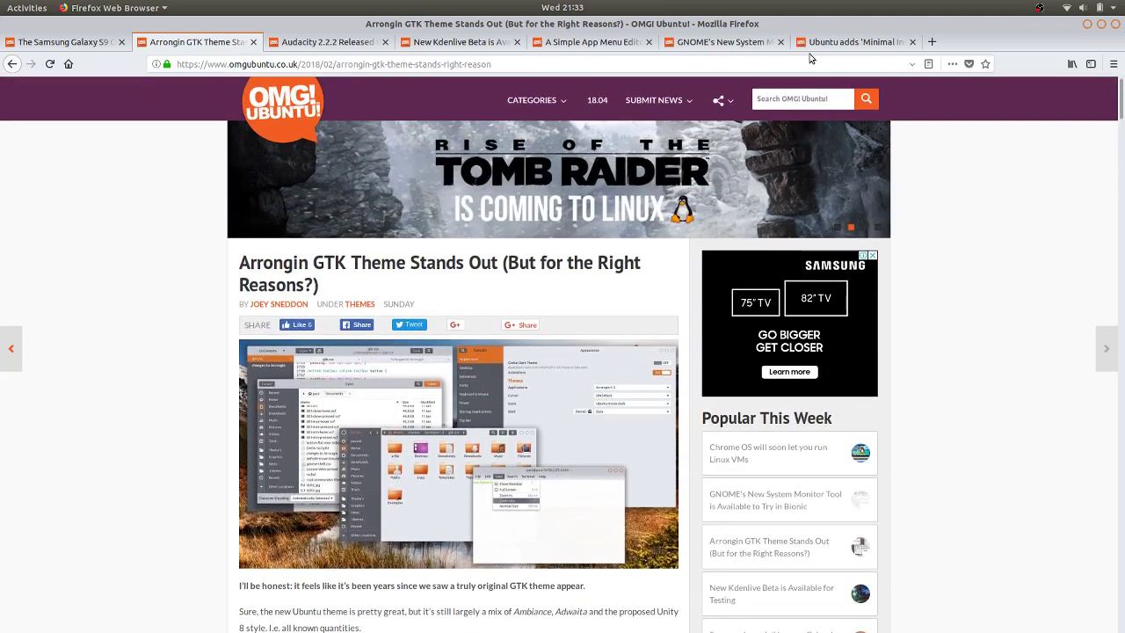
Open the file manager on the Videos folder and reposition its window.
left_click(19, 123)
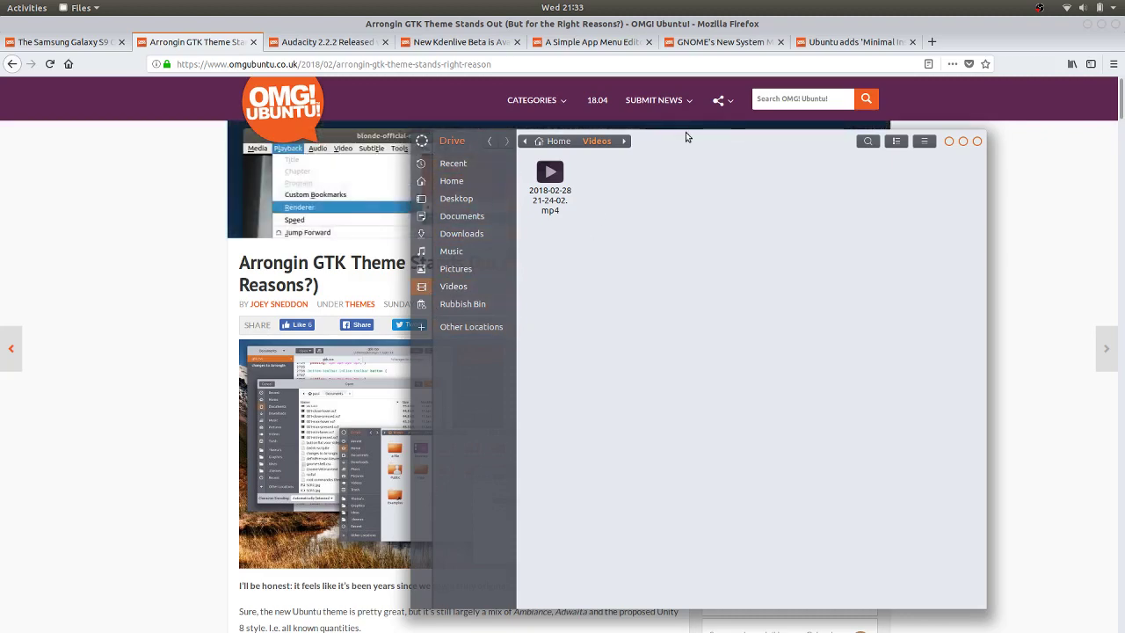
left_click_drag(706, 144, 409, 169)
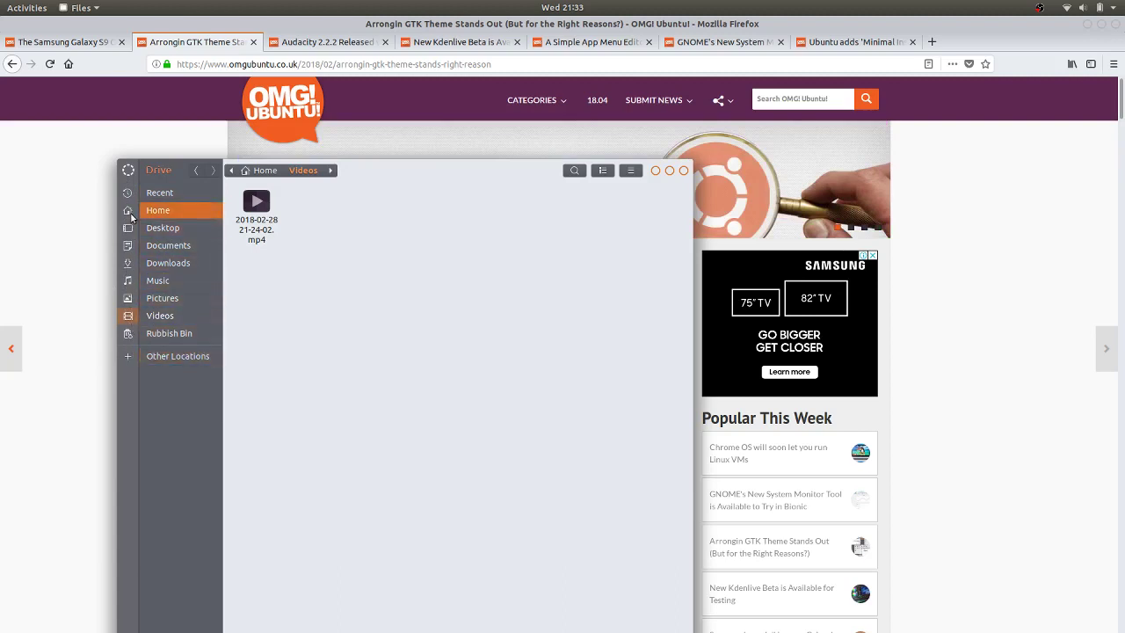
left_click_drag(415, 169, 362, 148)
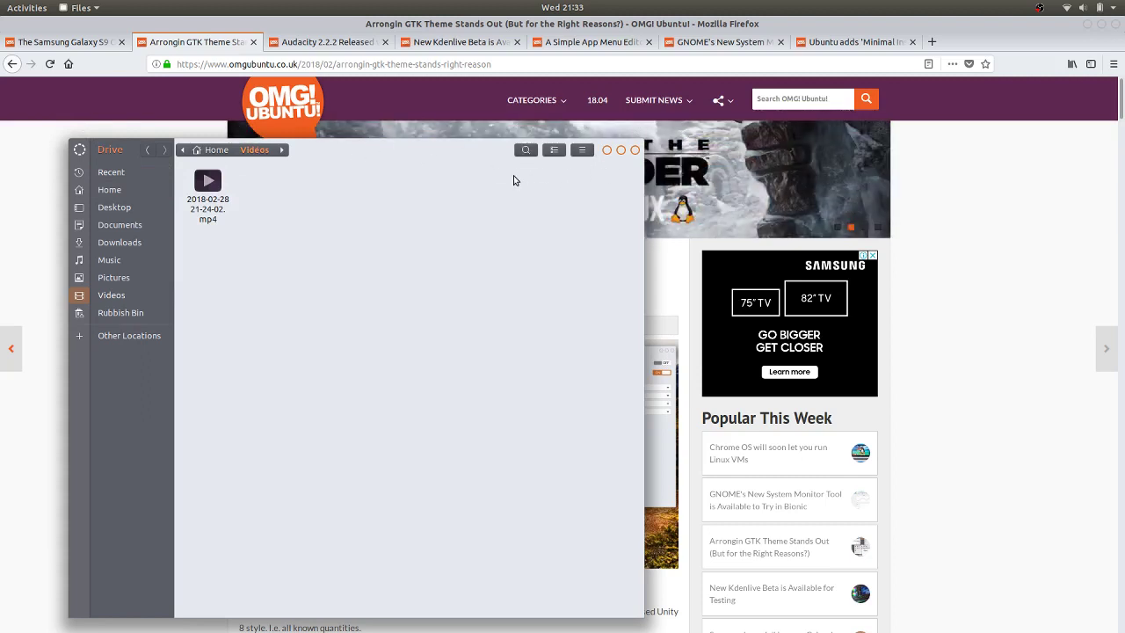
left_click_drag(363, 149, 482, 117)
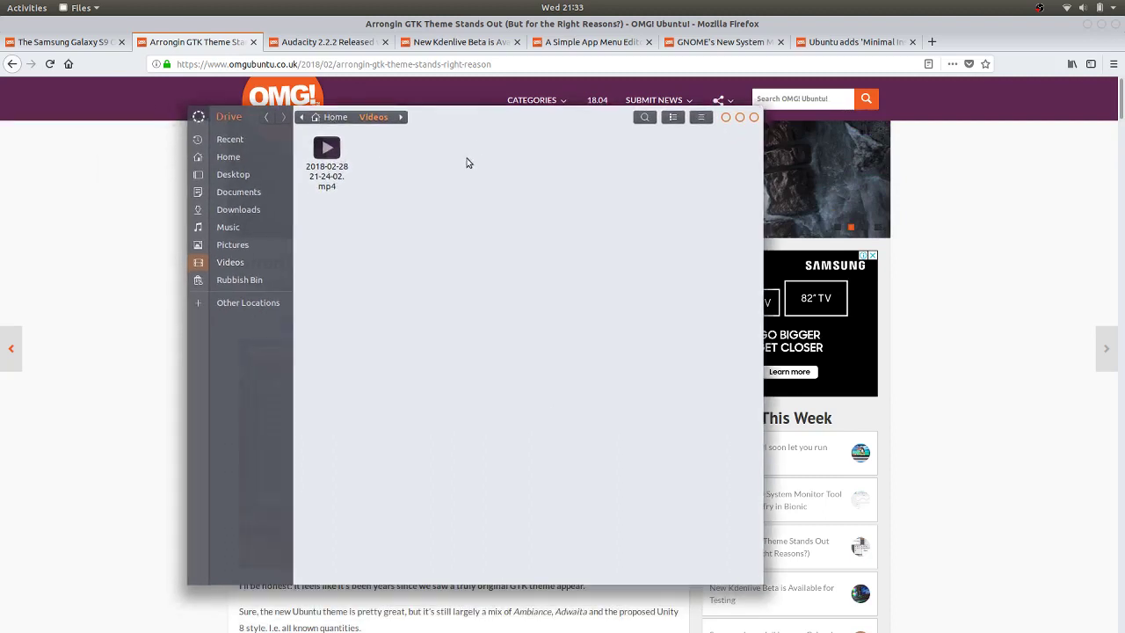
Browse Documents, Downloads, Videos and Recent, then close Files for the Samsung Galaxy S9 article.
left_click(245, 189)
left_click(239, 211)
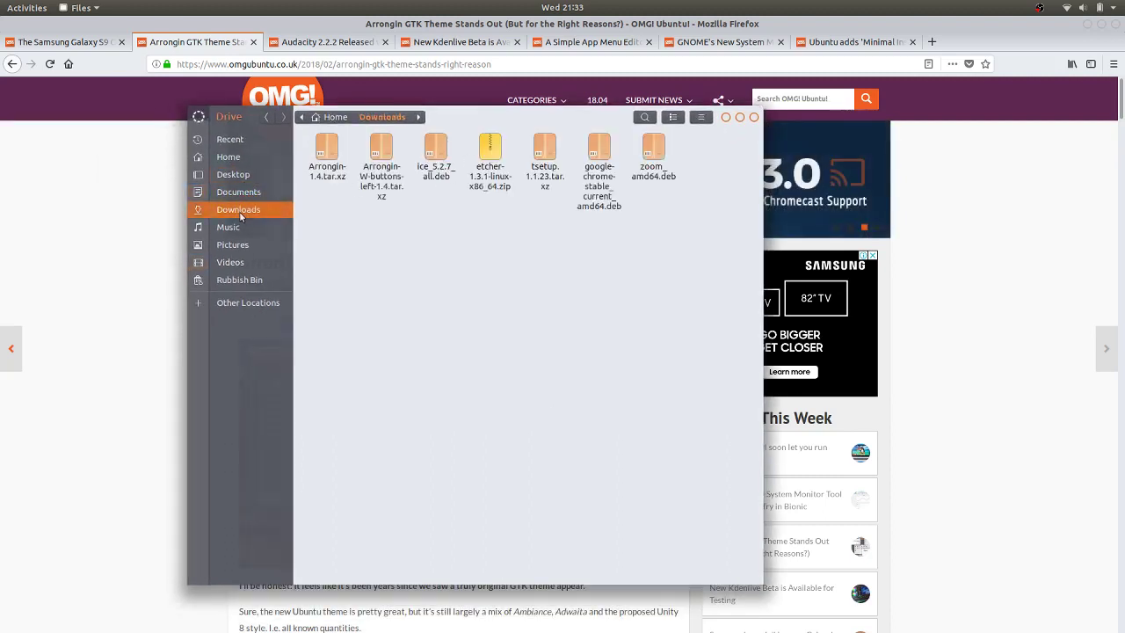
left_click(231, 263)
left_click(231, 139)
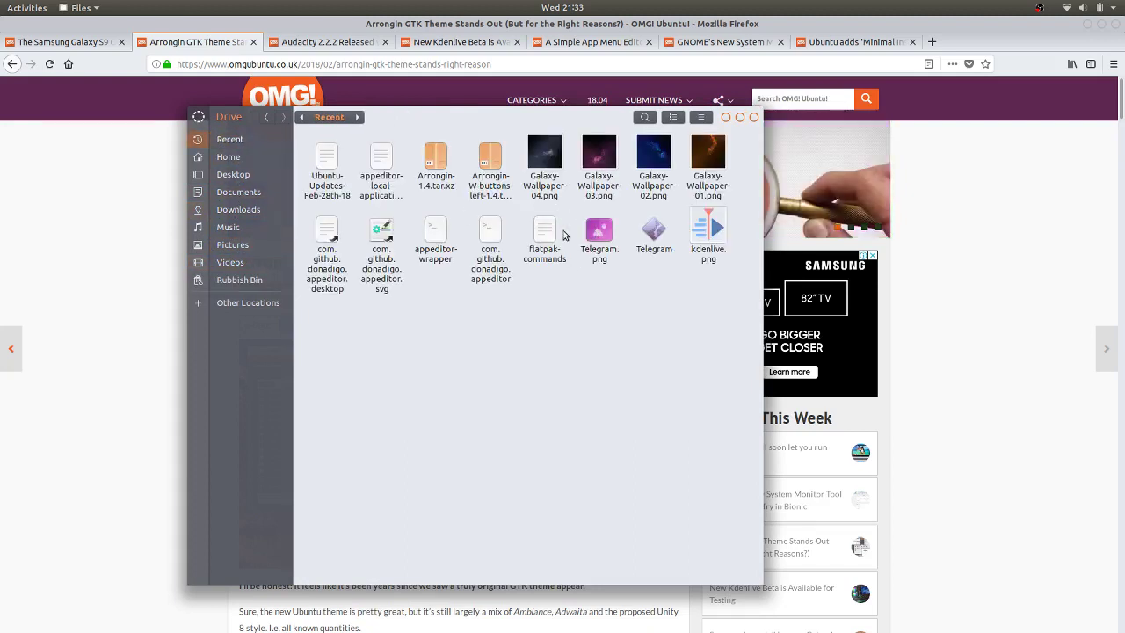
left_click(726, 119)
left_click(66, 42)
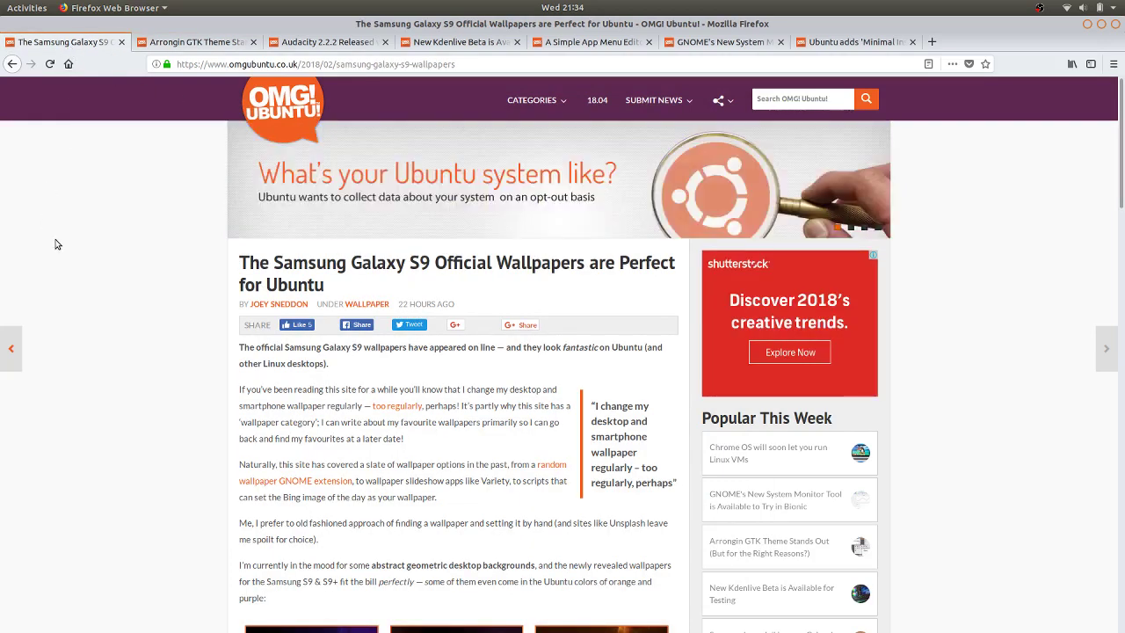
Scroll down to the Blue, Purple and Orange Galaxy S9 wallpaper previews.
scroll(75, 254, "down", 5)
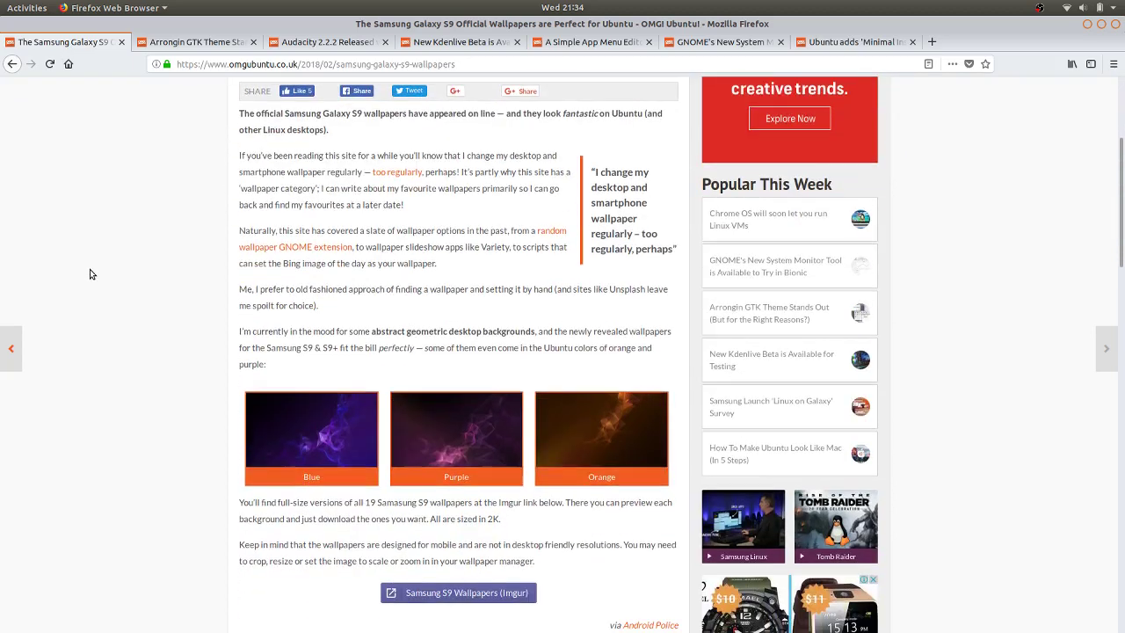
scroll(85, 303, "down", 3)
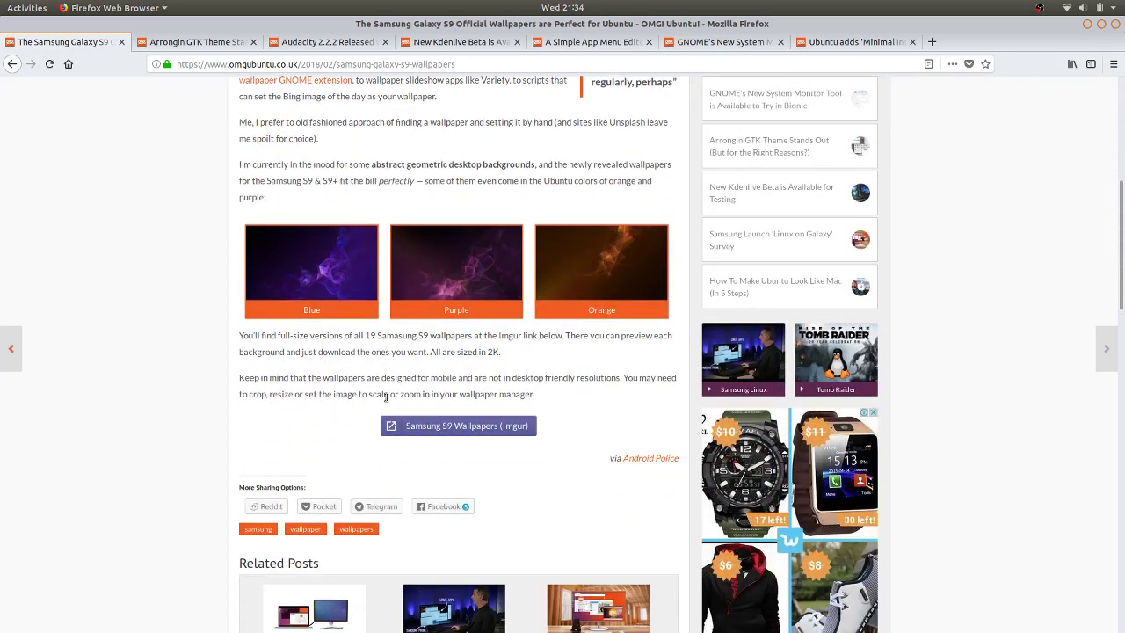
Set the dark grey abstract wallpaper from Pictures as the desktop background.
left_click(1086, 27)
right_click(434, 120)
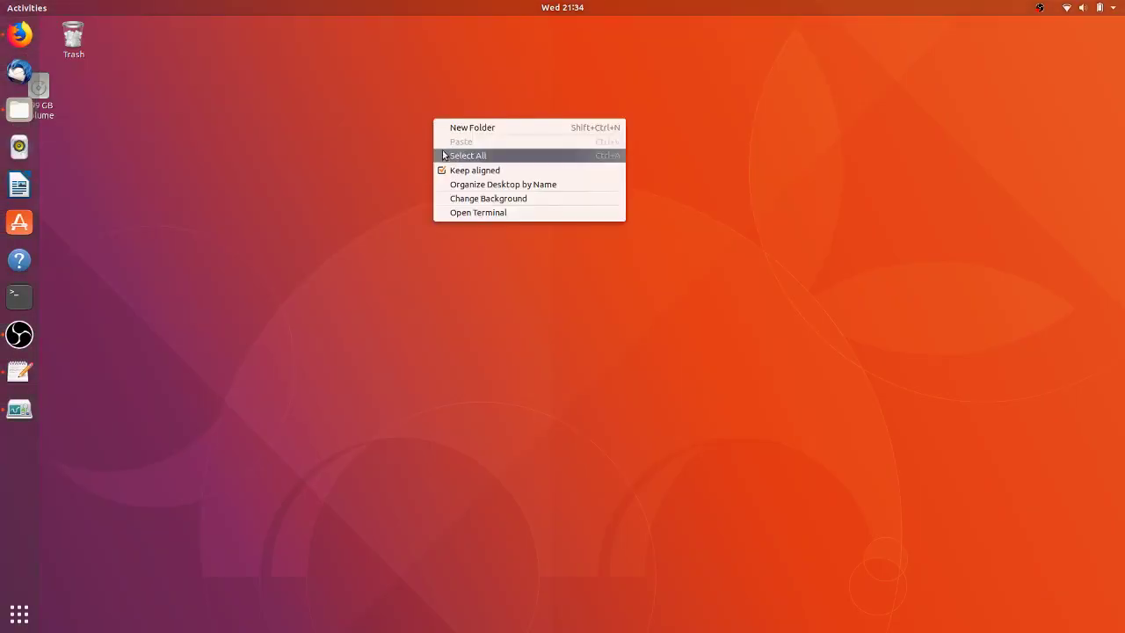
left_click(507, 199)
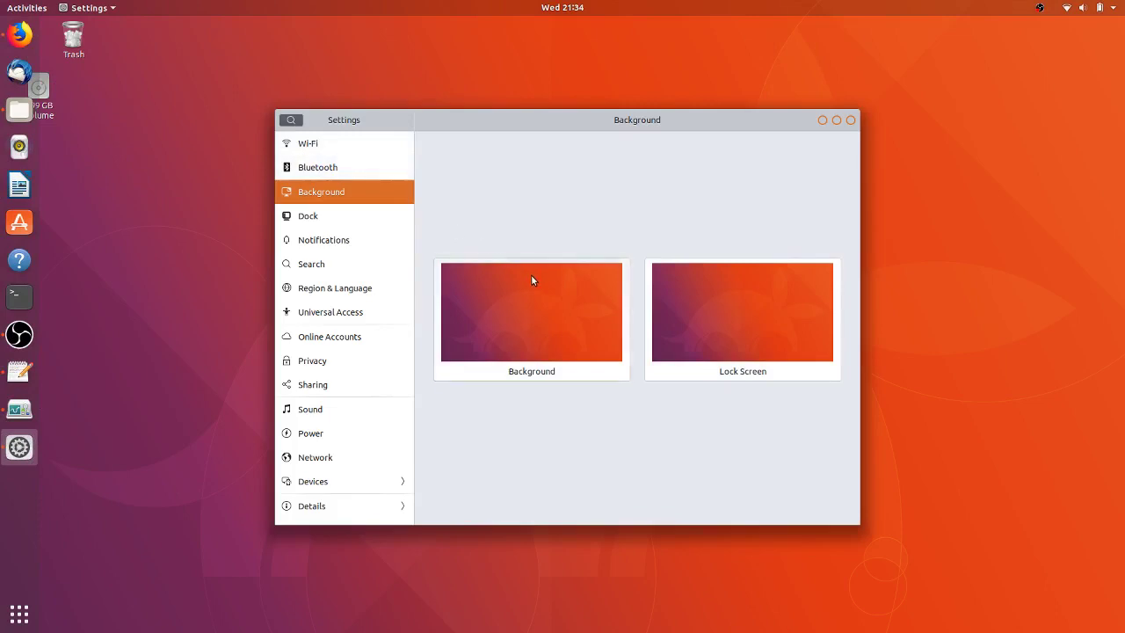
left_click(531, 274)
left_click(576, 195)
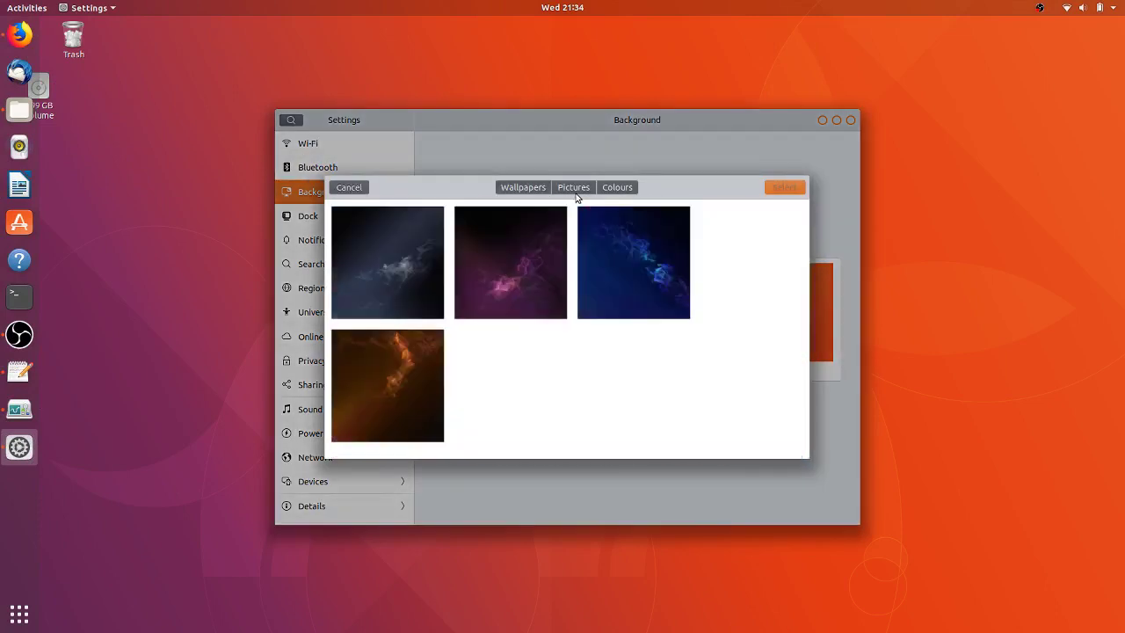
left_click(422, 250)
left_click(782, 187)
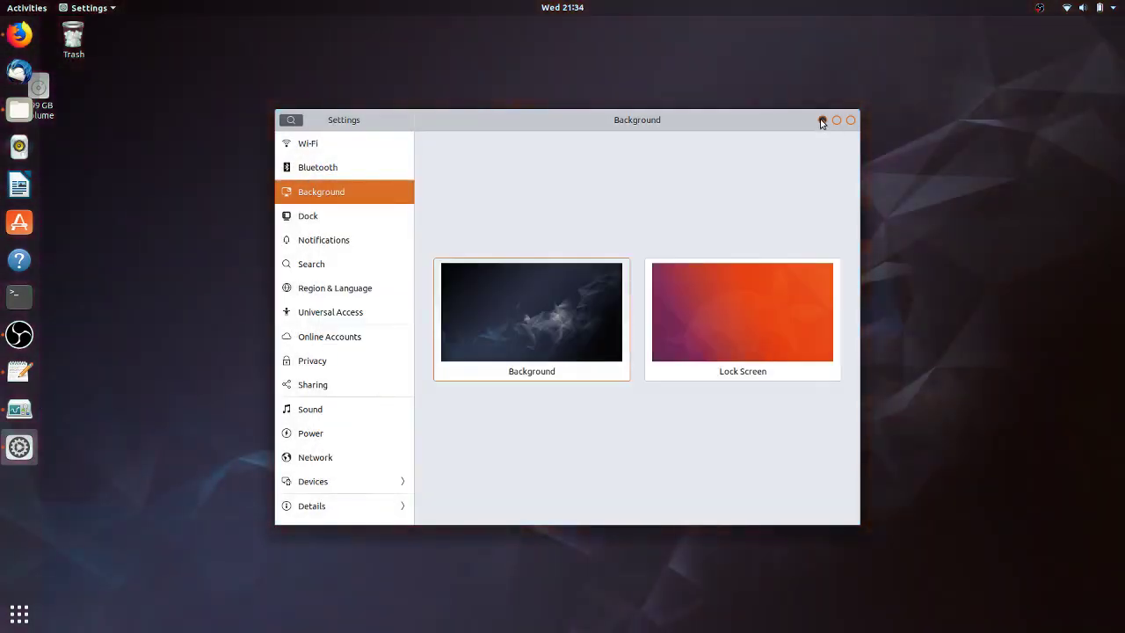
left_click(821, 120)
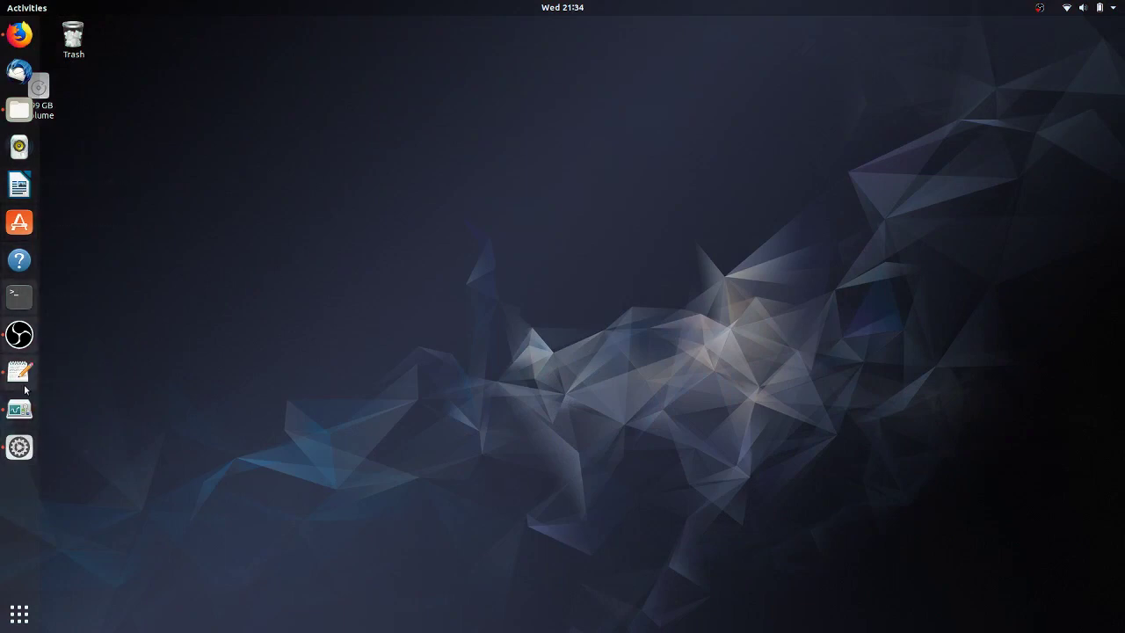
Try the purple abstract wallpaper as the desktop background.
left_click(20, 447)
left_click(531, 316)
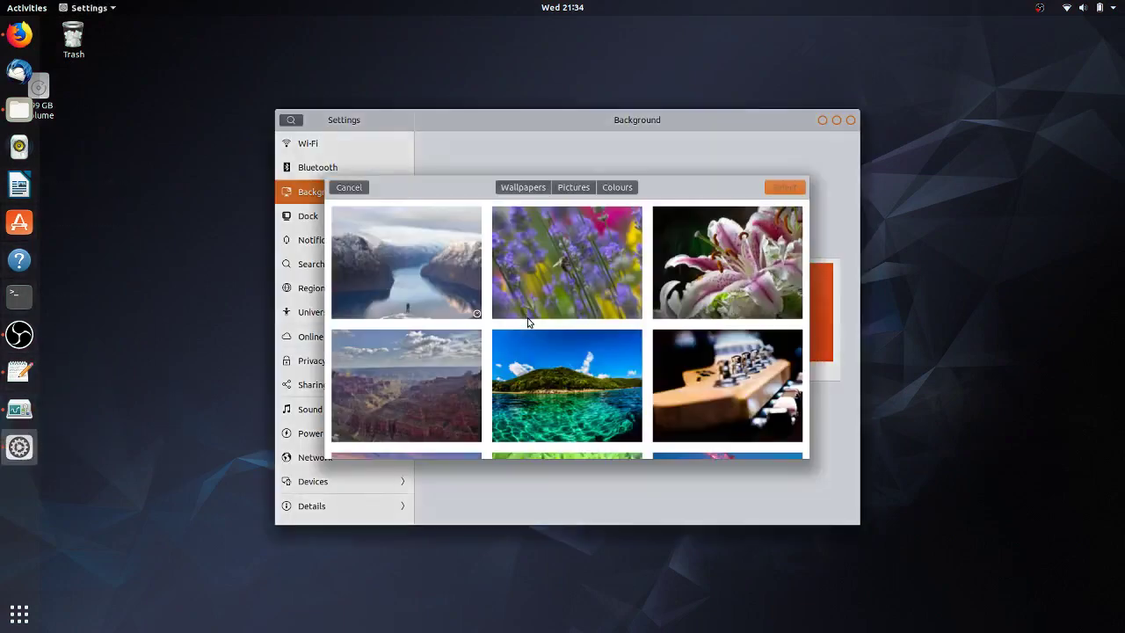
left_click(576, 189)
left_click(526, 253)
left_click(784, 187)
left_click(822, 120)
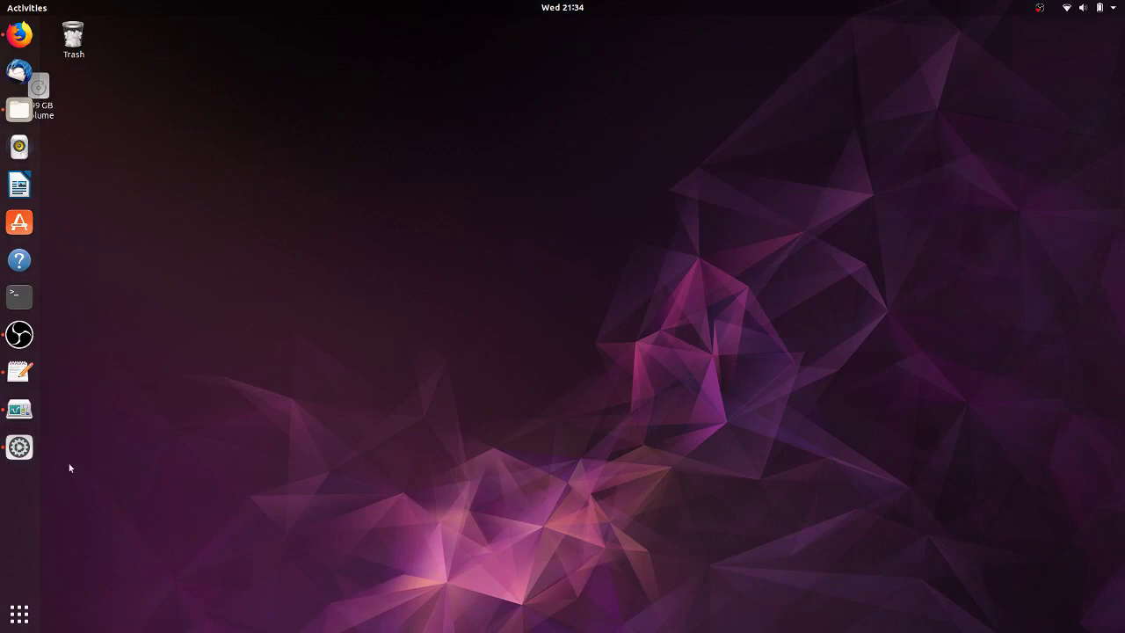
Try the blue abstract wallpaper as the desktop background.
left_click(19, 446)
left_click(538, 348)
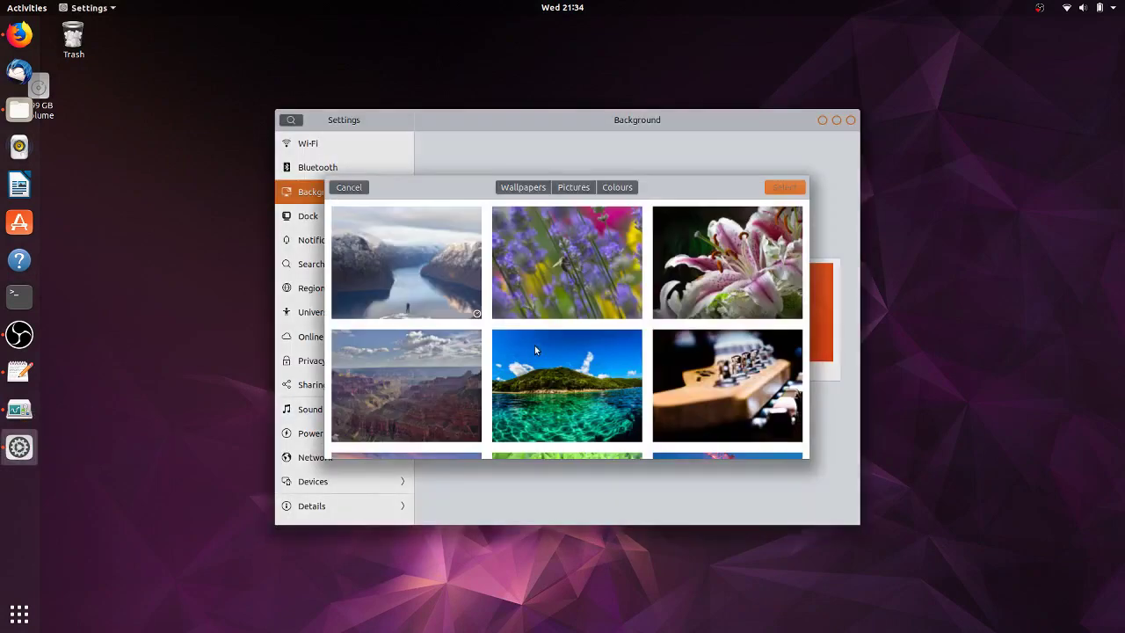
left_click(574, 188)
left_click(620, 232)
left_click(785, 188)
left_click(822, 119)
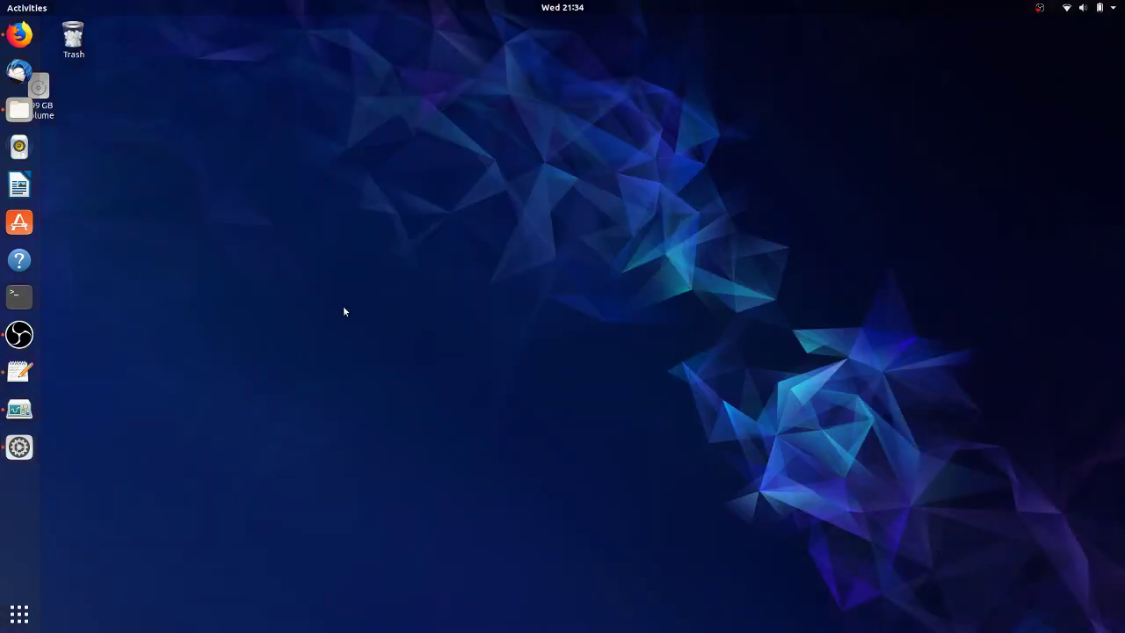
Try the orange abstract wallpaper as the desktop background.
left_click(19, 447)
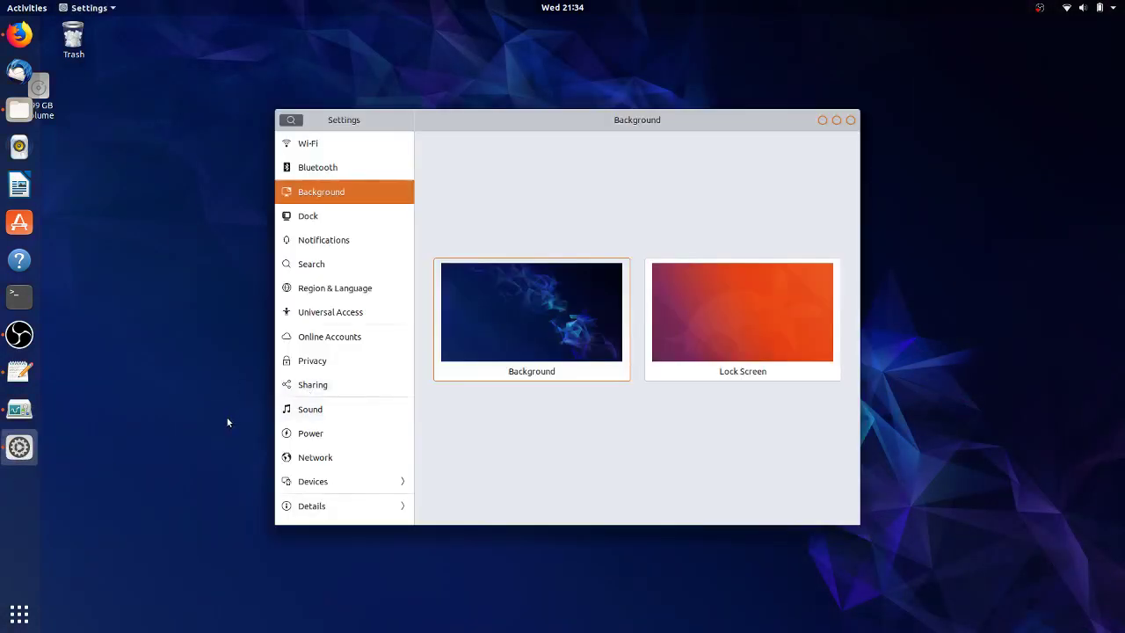
left_click(597, 321)
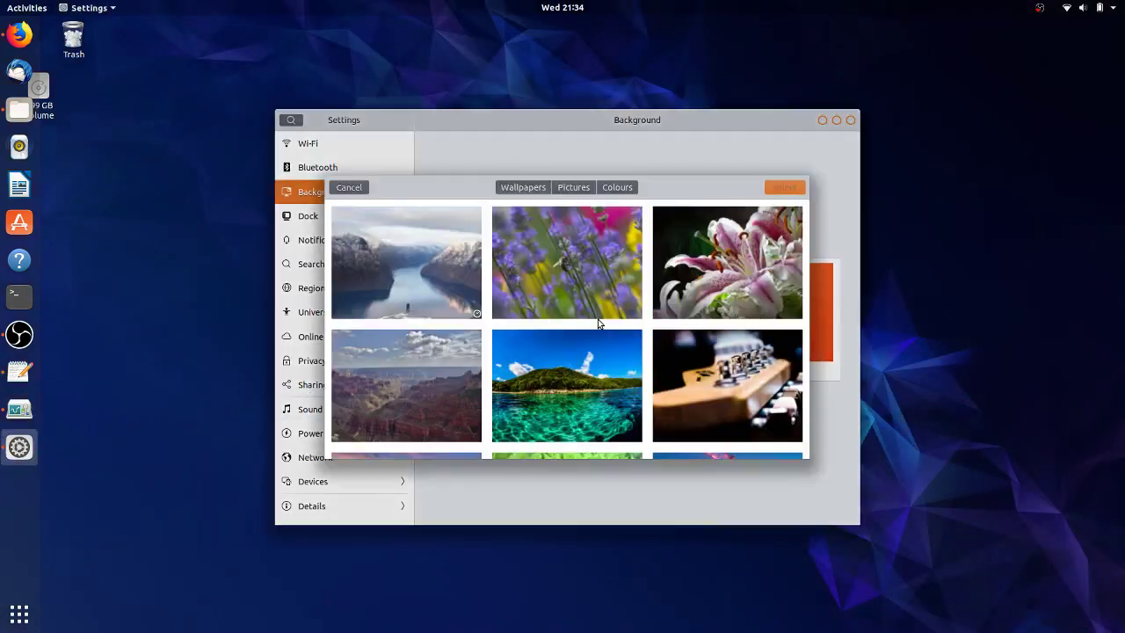
left_click(583, 189)
left_click(439, 352)
left_click(783, 187)
left_click(822, 119)
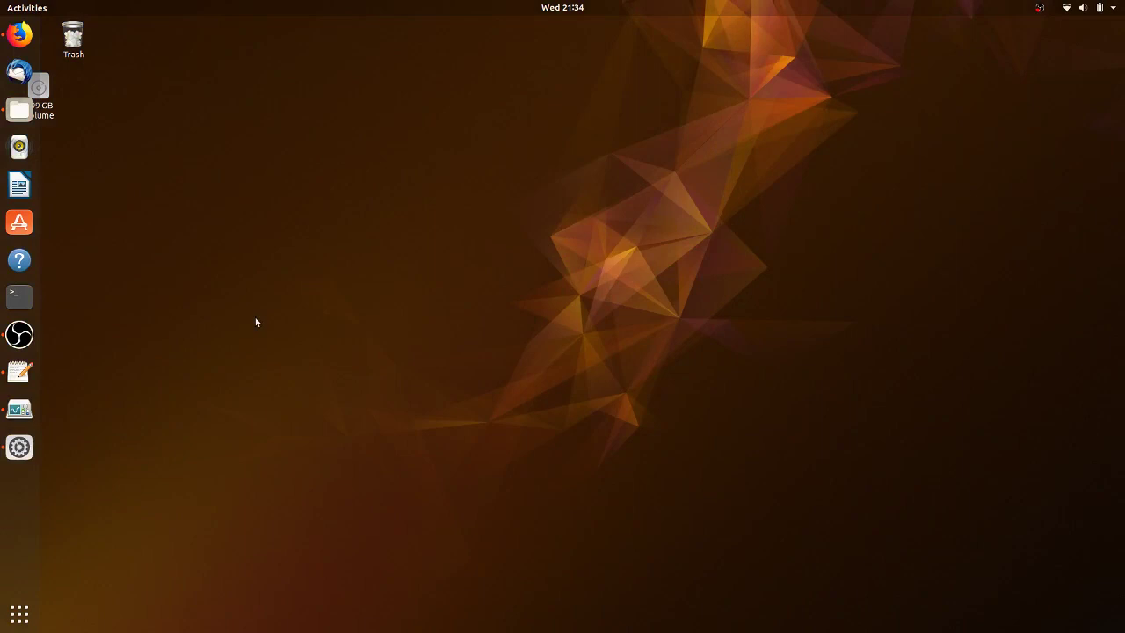
Reapply the purple abstract wallpaper as the final background and close Settings.
left_click(19, 447)
left_click(480, 321)
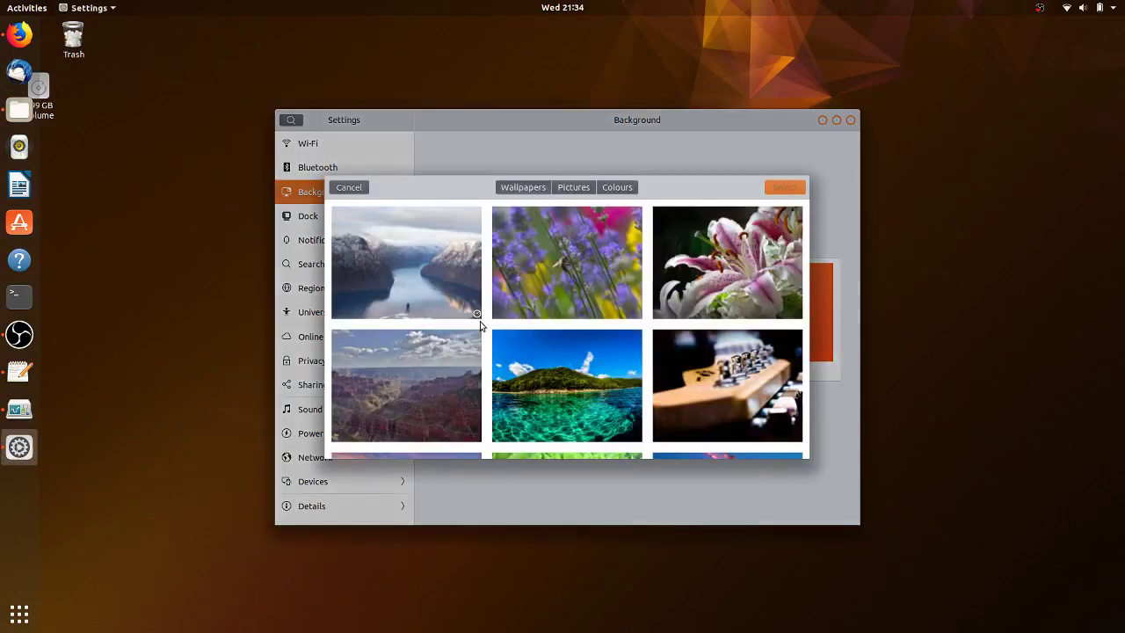
left_click(567, 188)
left_click(506, 252)
left_click(784, 187)
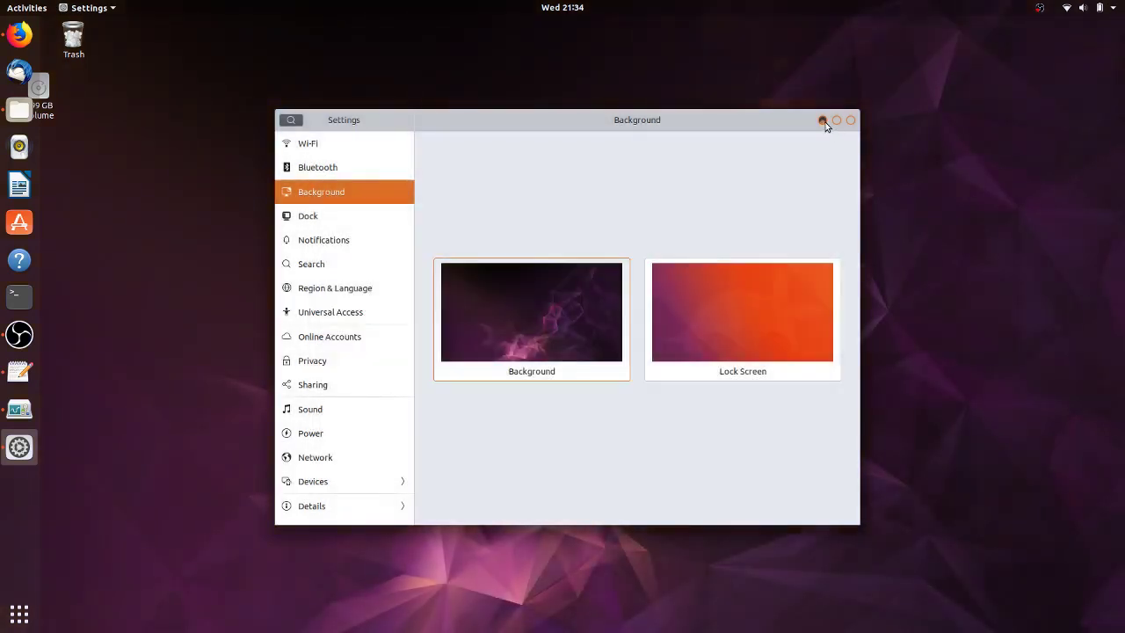
key("alt+F4")
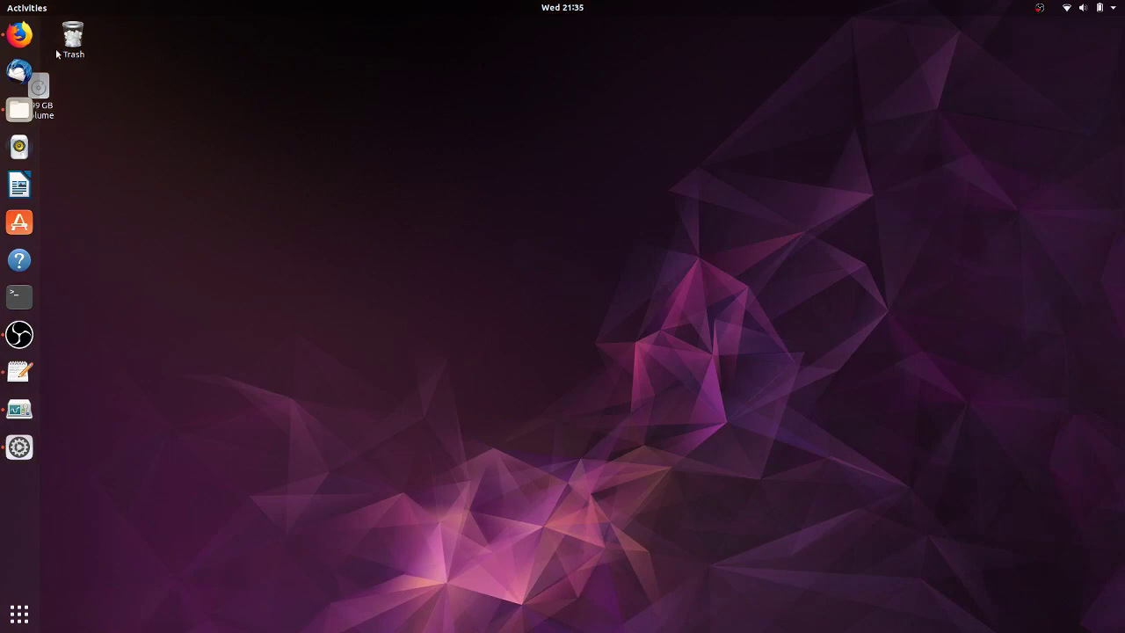
Enlarge the orange wallpaper in the Imgur Galaxy S9 album and cancel its Save Image As dialog.
left_click(19, 34)
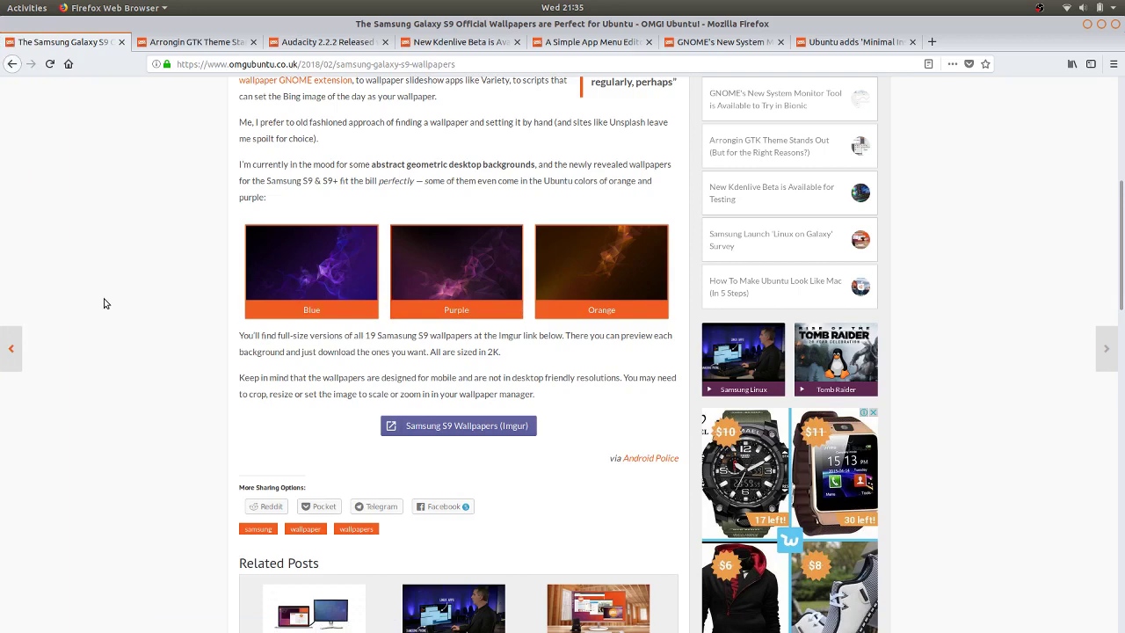
scroll(123, 292, "up", 5)
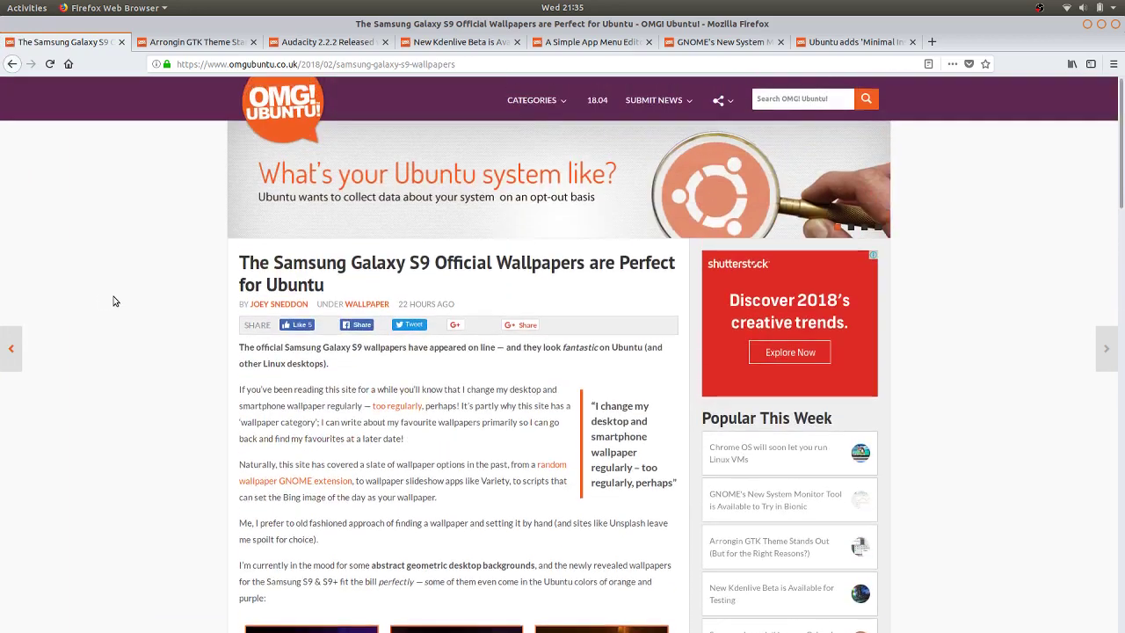
scroll(113, 301, "down", 5)
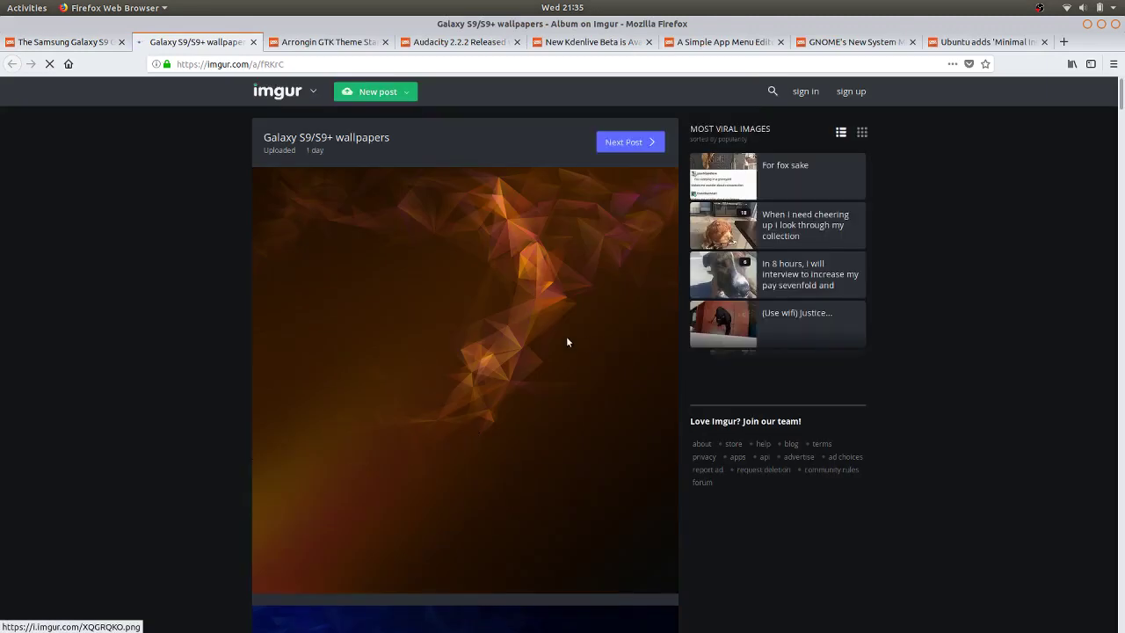
left_click(476, 317)
right_click(412, 288)
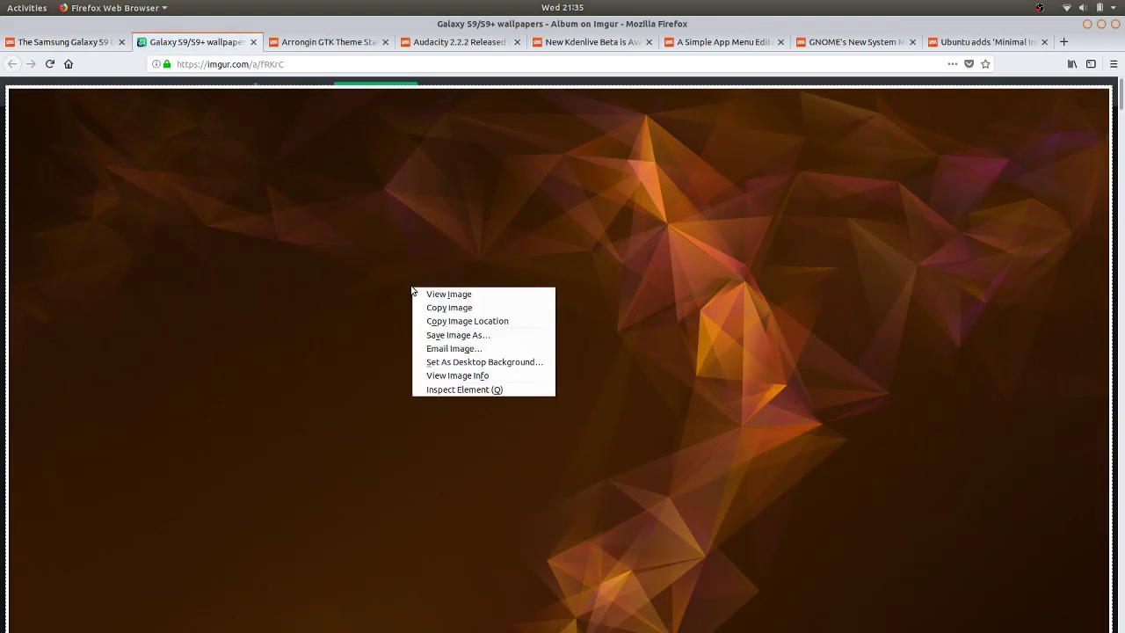
left_click(467, 333)
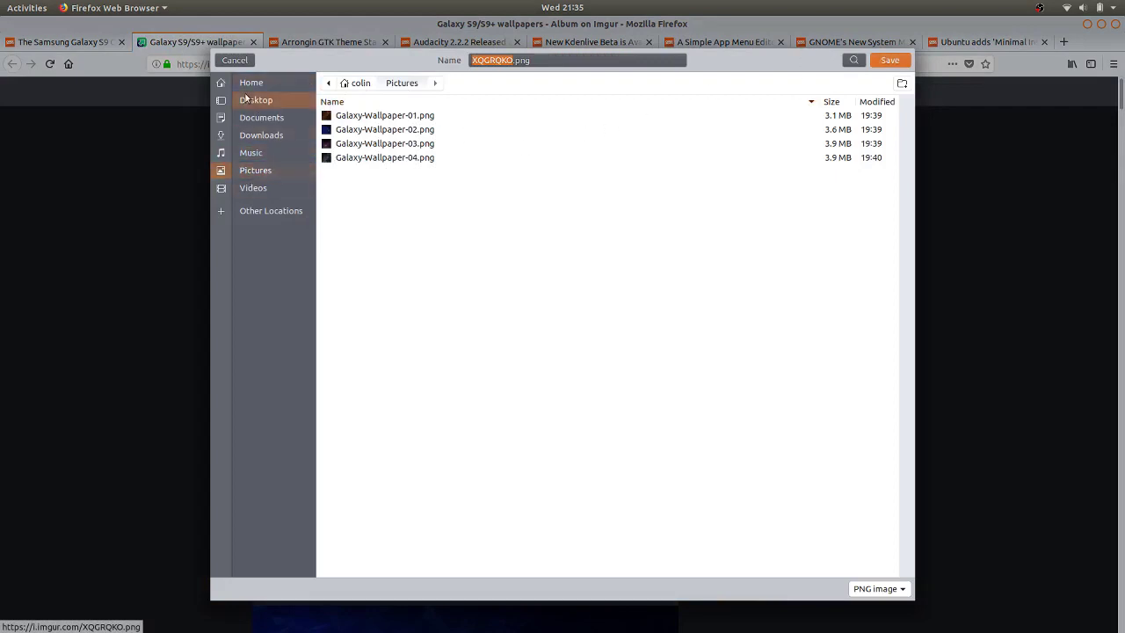
left_click(235, 61)
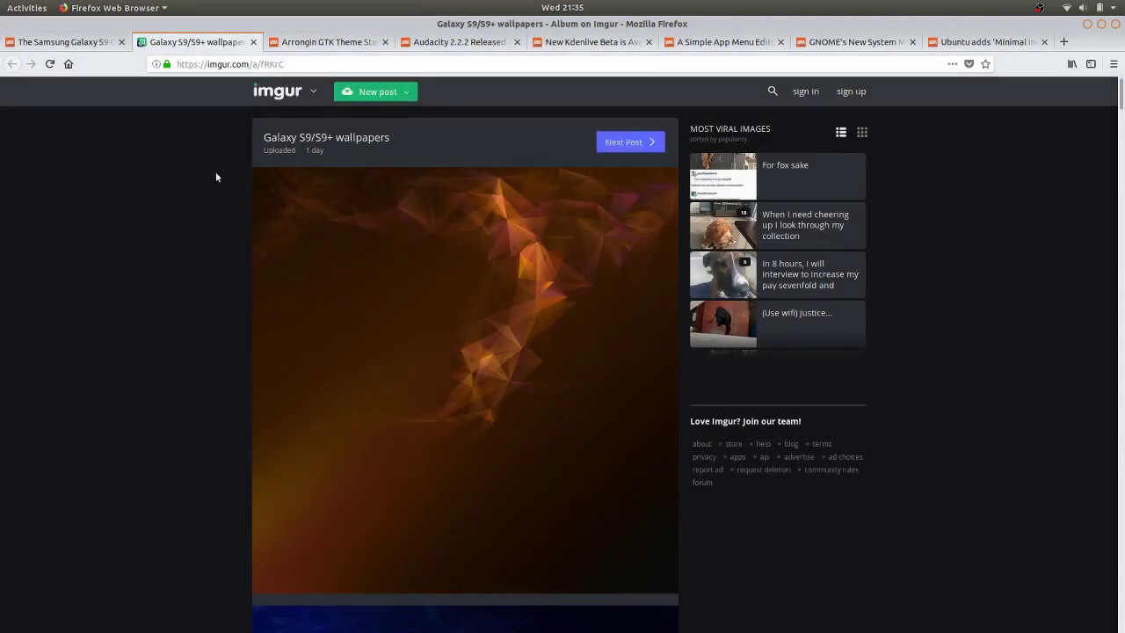
Go to the Arrongin openDesktop page and list its Files (2): two 1.4 tar.xz archives.
left_click(70, 41)
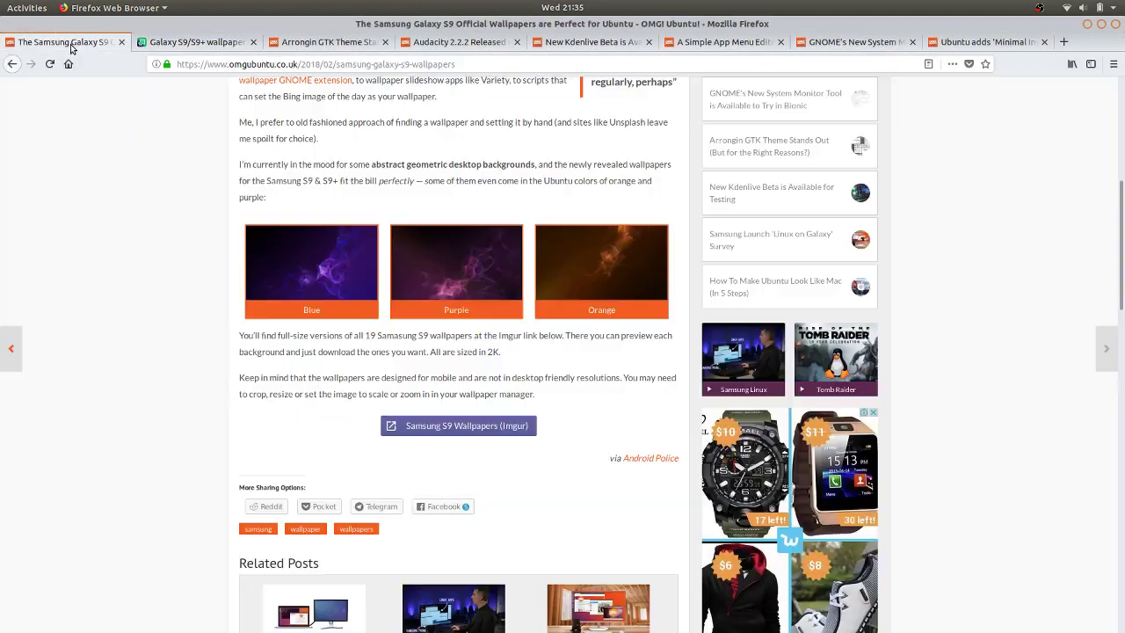
scroll(153, 184, "up", 10)
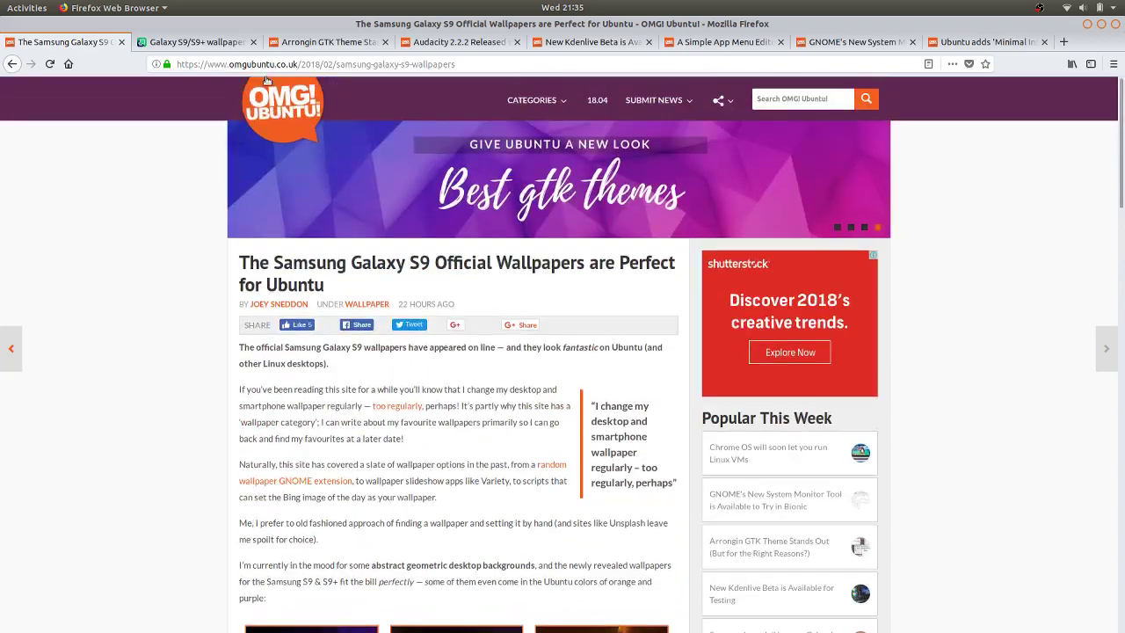
left_click(325, 41)
scroll(118, 277, "down", 8)
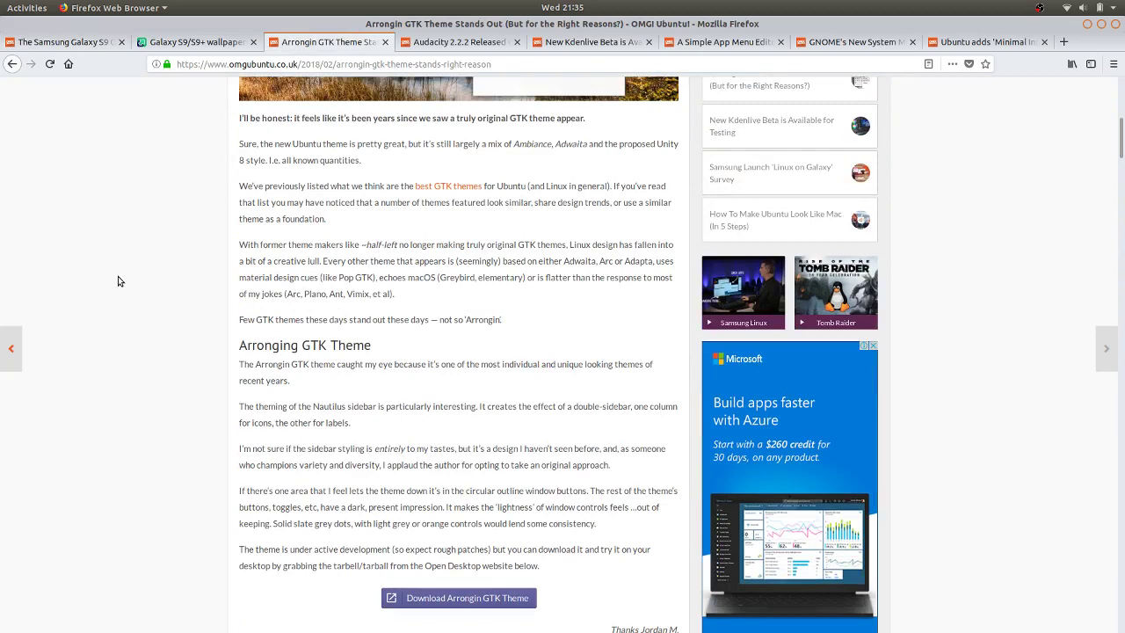
scroll(120, 281, "down", 3)
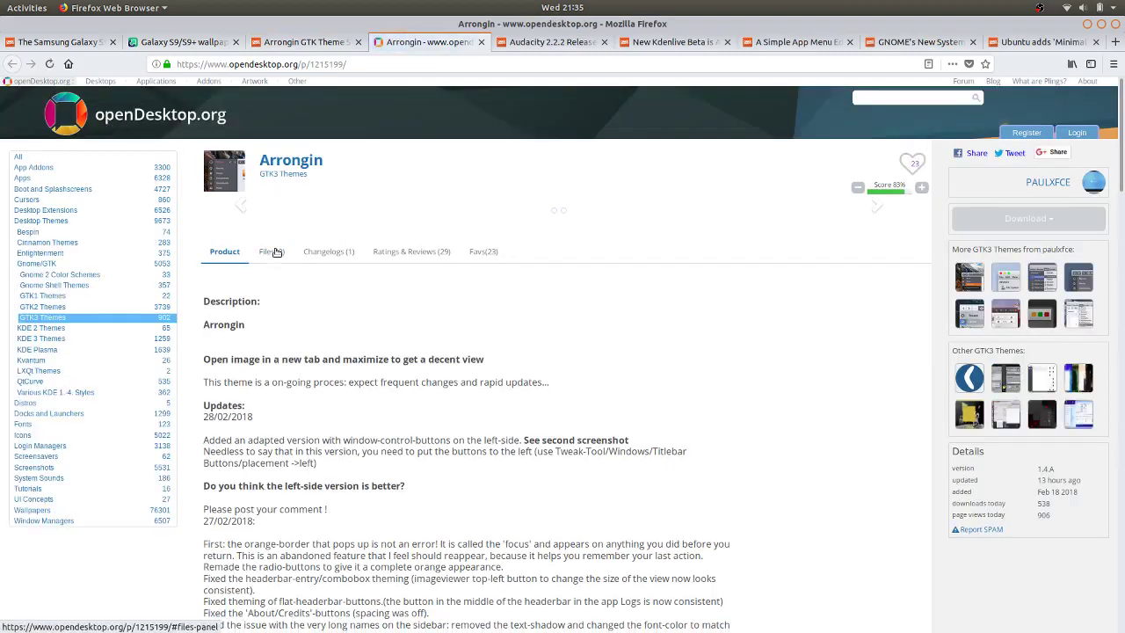
scroll(297, 337, "down", 4)
scroll(503, 190, "up", 3)
scroll(504, 190, "up", 1)
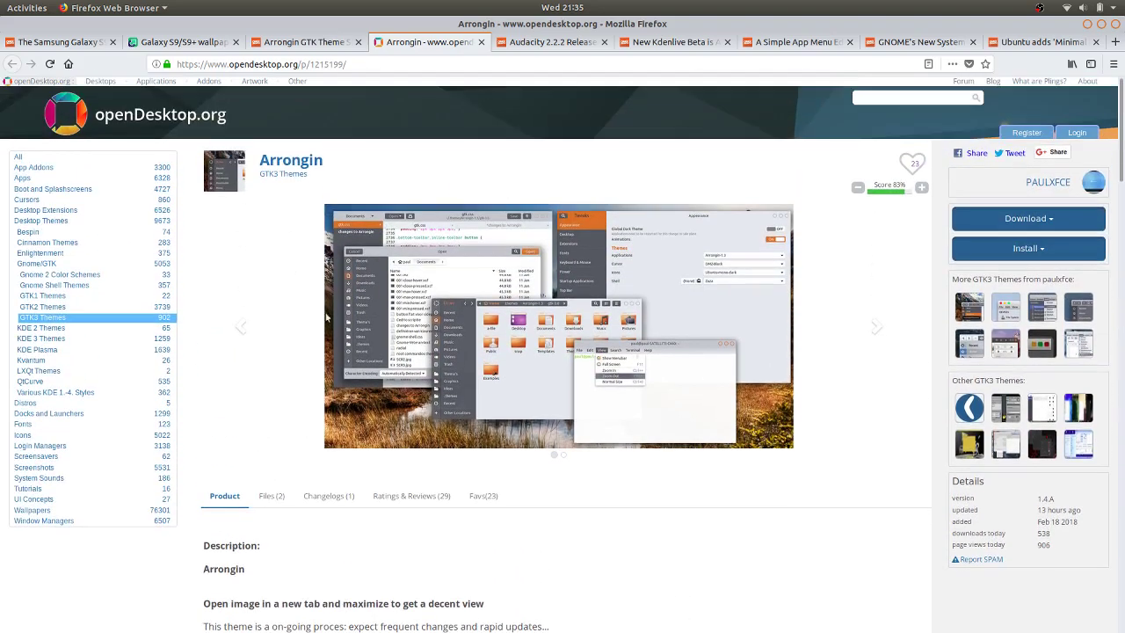
scroll(498, 370, "down", 4)
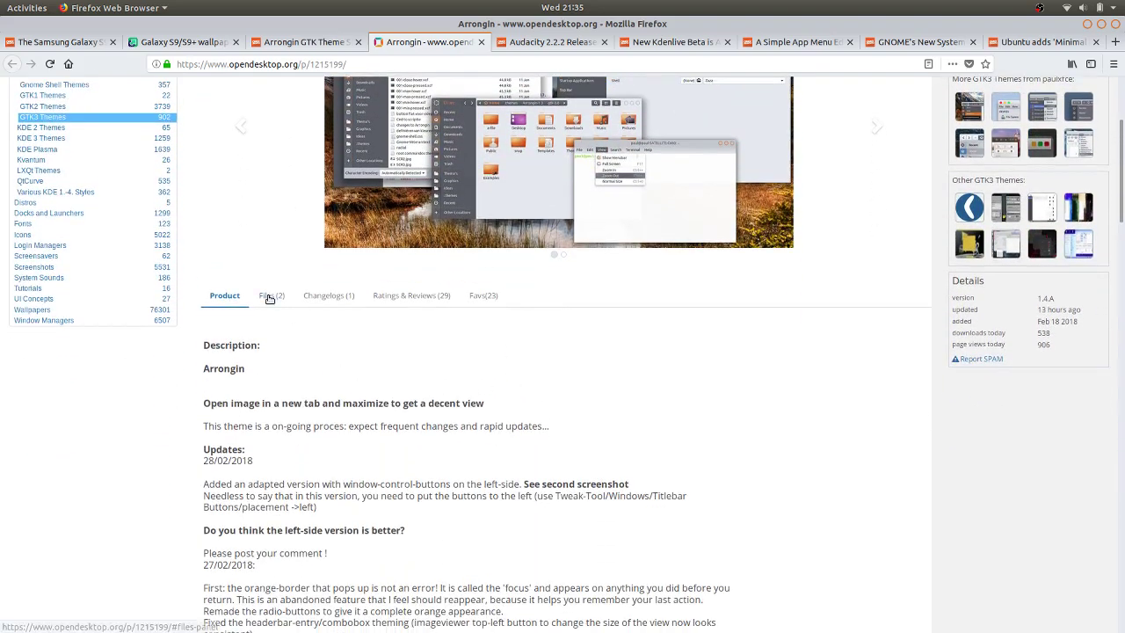
left_click(270, 296)
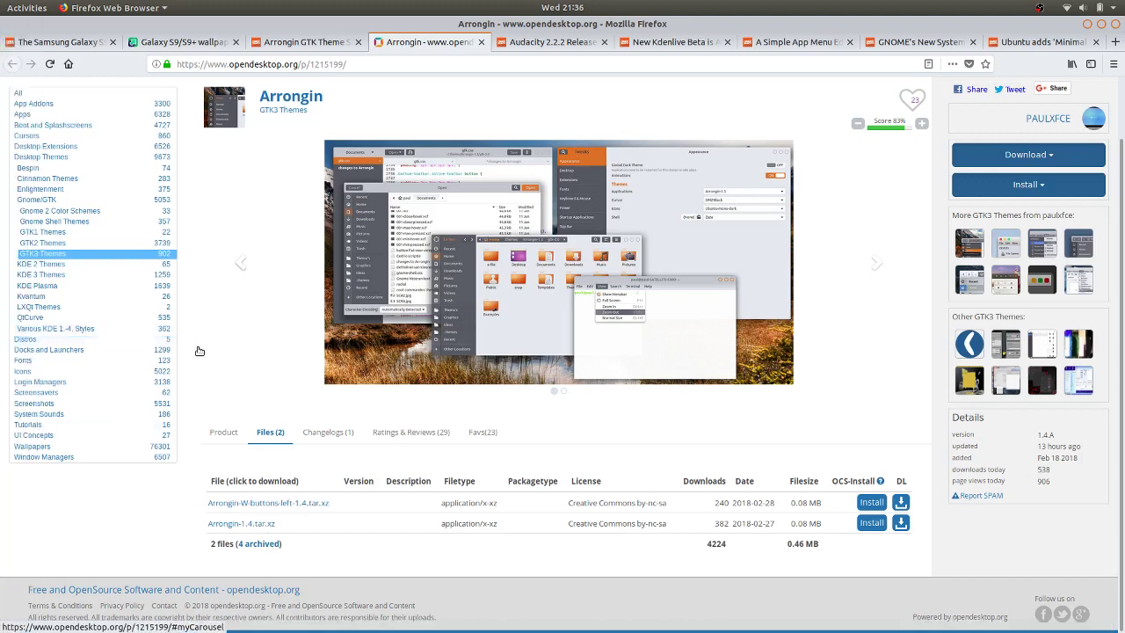
Launch Tweaks via 'twel' and set the Applications theme to Arrongin-W-buttons-left-1.4.
key("super")
type("twel")
key("Return")
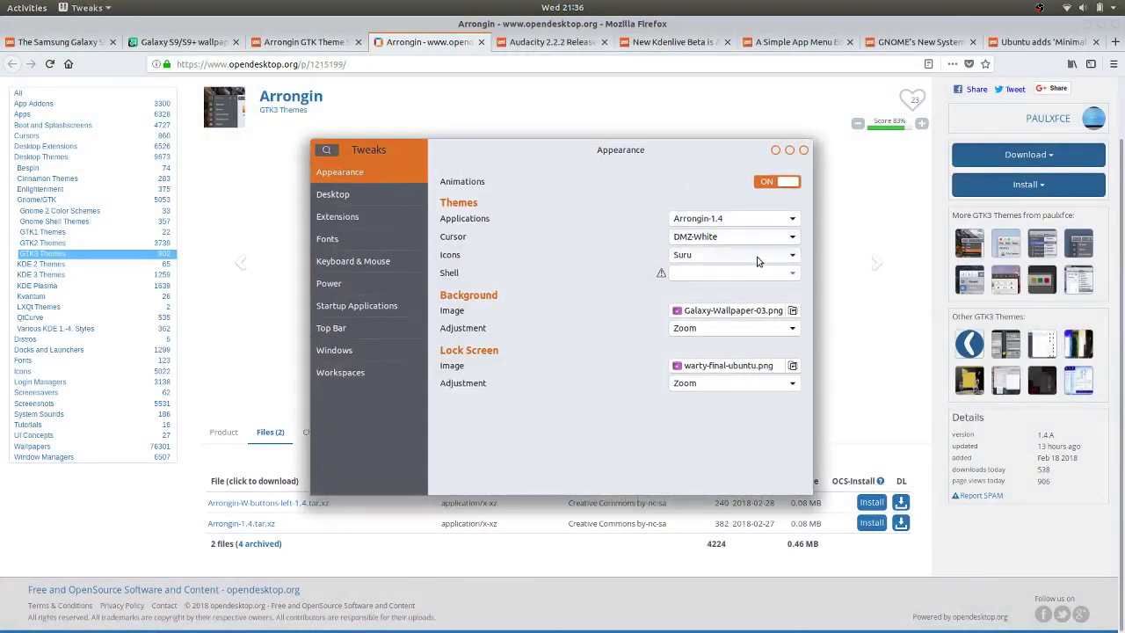
left_click(730, 218)
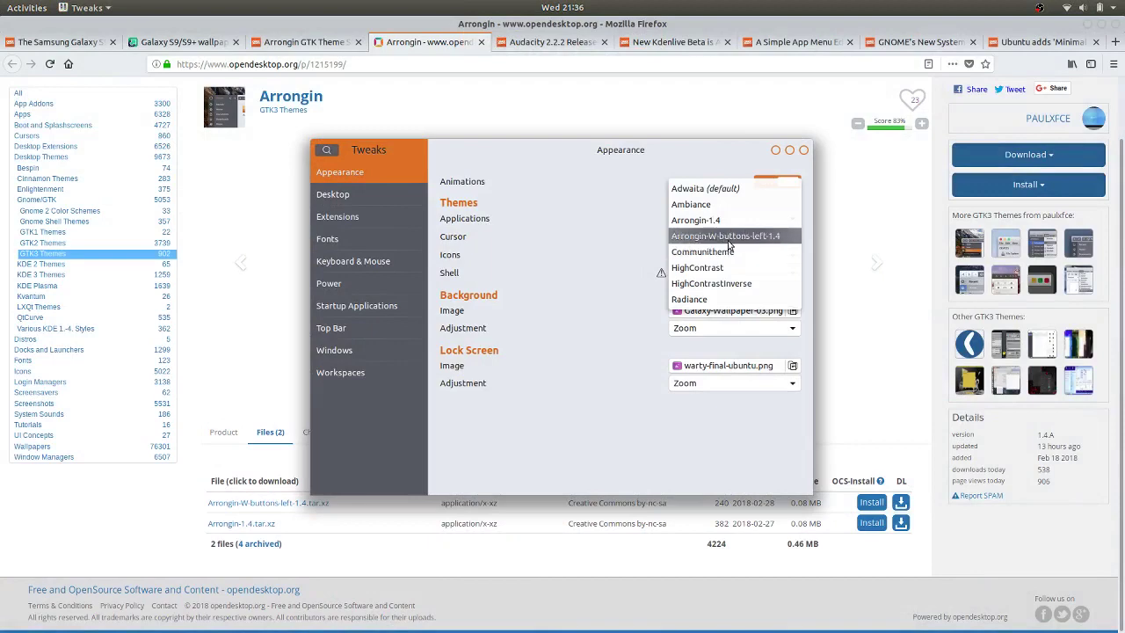
left_click(728, 237)
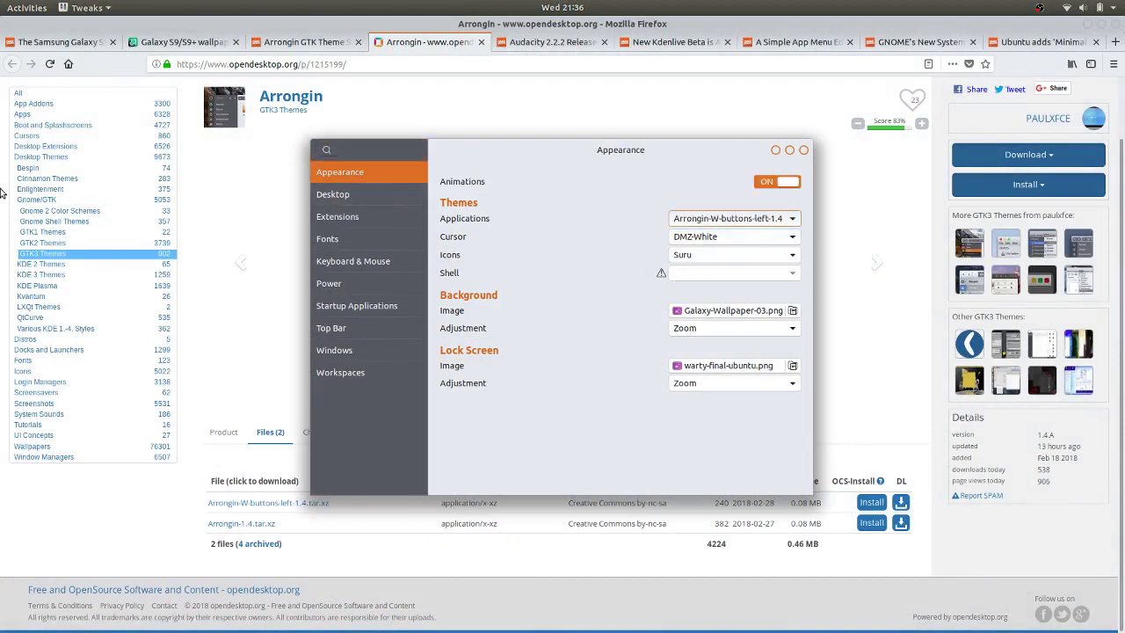
Open the file manager and arrange the Files and Tweaks windows side by side.
left_click(19, 136)
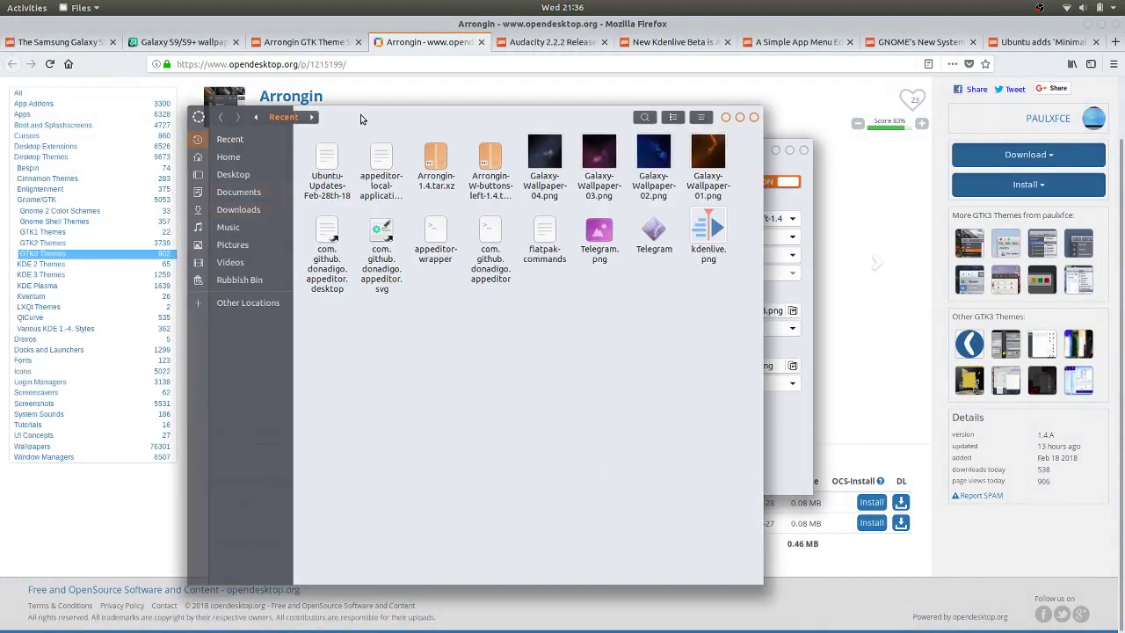
left_click_drag(363, 117, 264, 108)
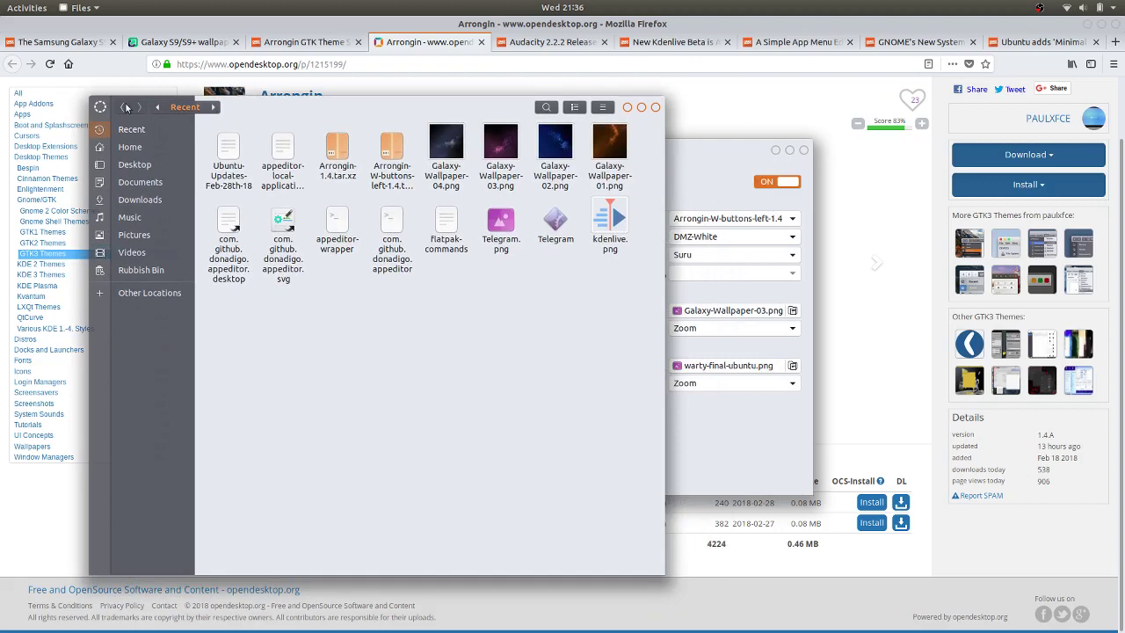
left_click(708, 155)
left_click_drag(651, 156, 488, 322)
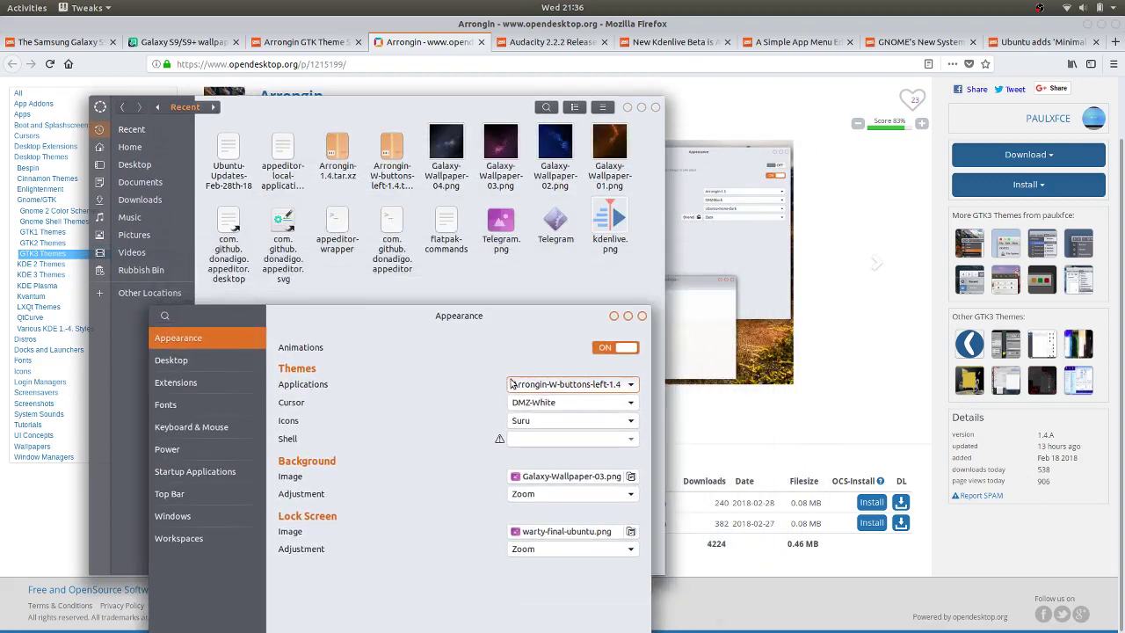
Switch the Applications theme between Arrongin variants, ending on Arrongin-1.4, then close Files and Tweaks.
left_click(591, 387)
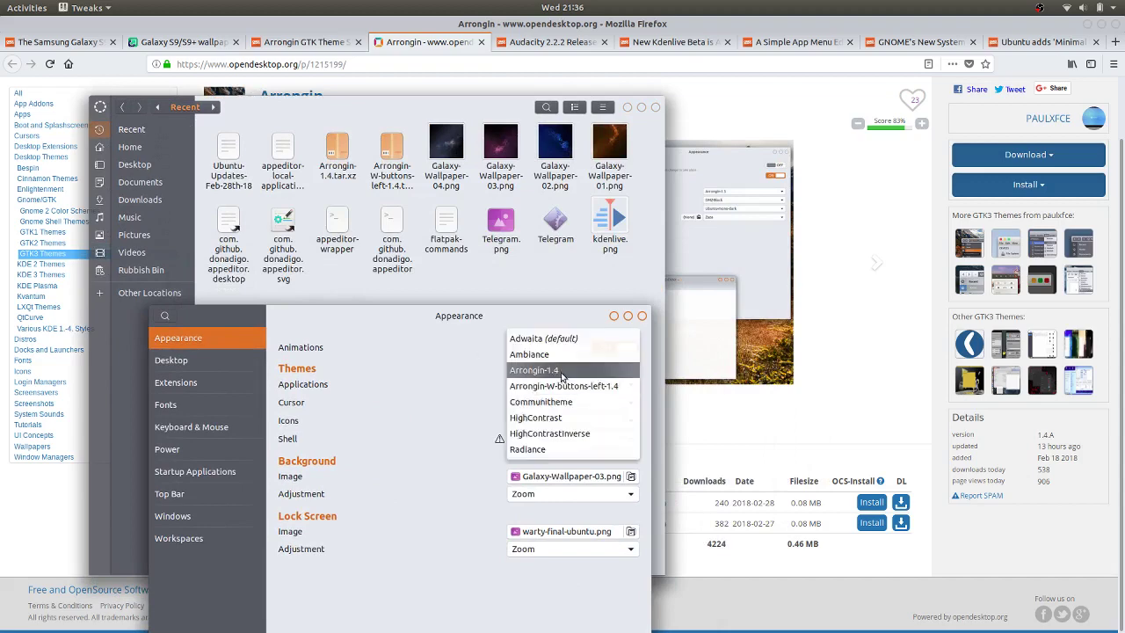
left_click(560, 369)
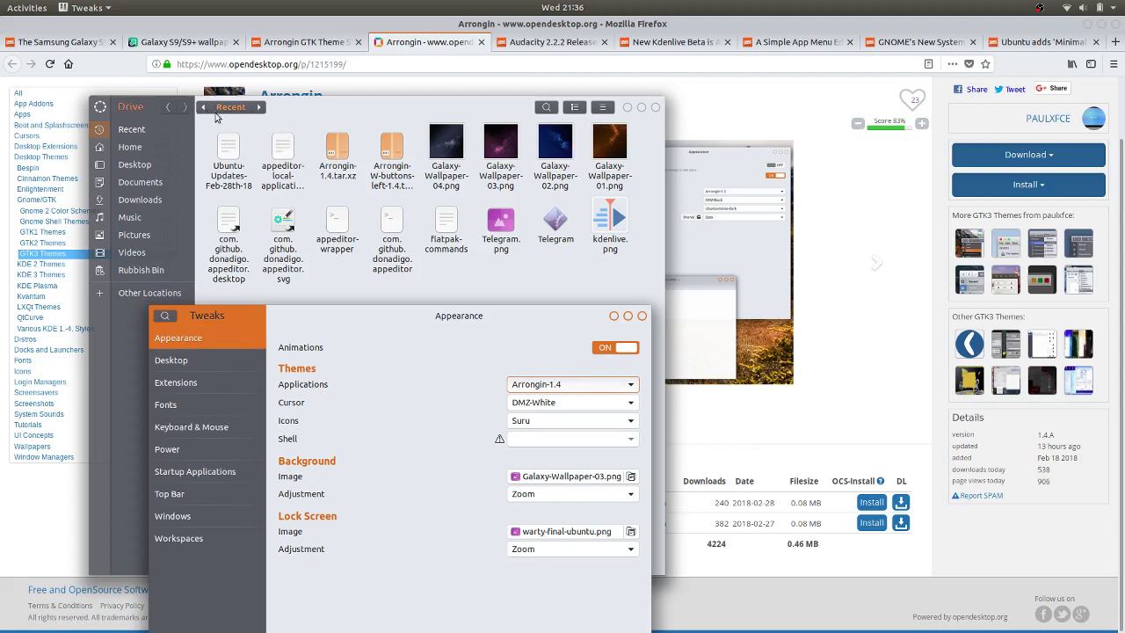
left_click(567, 386)
left_click(565, 402)
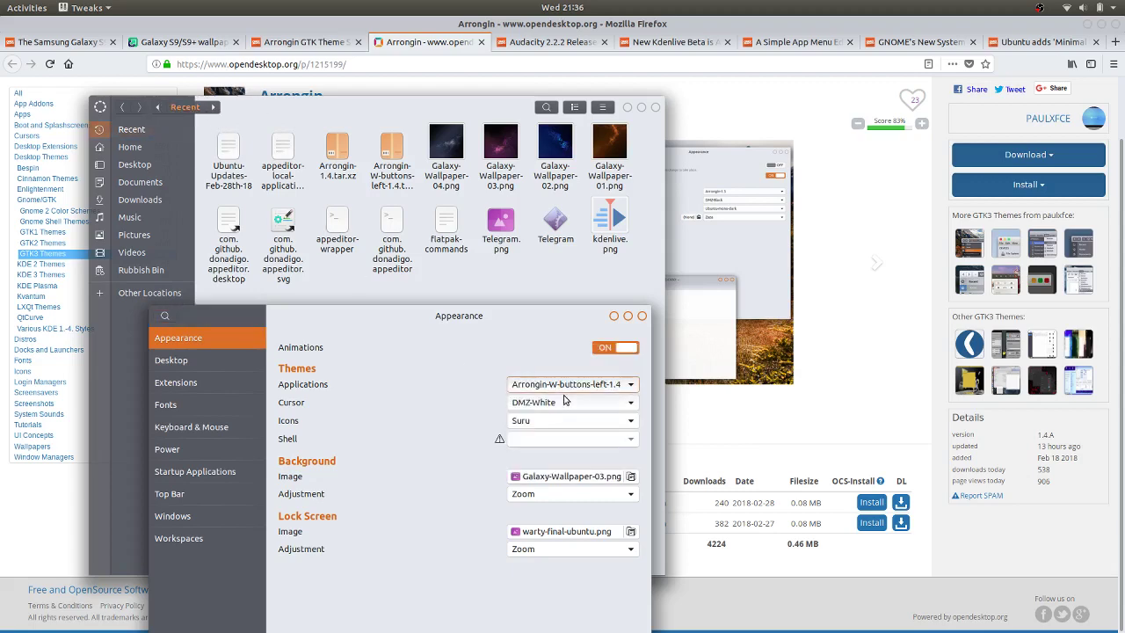
left_click(575, 384)
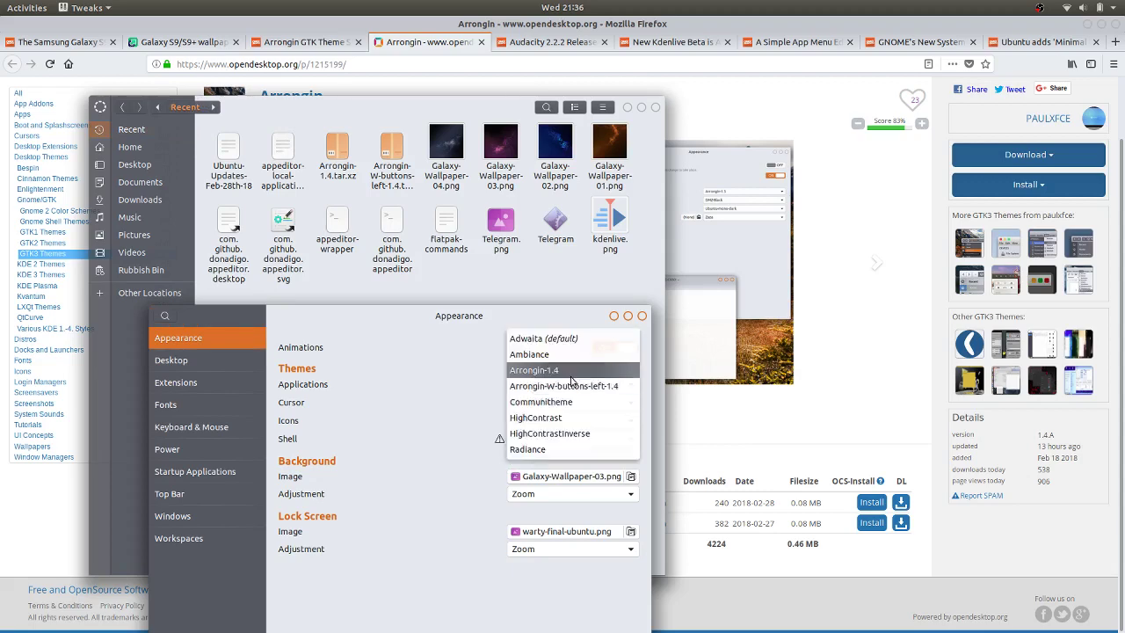
left_click(570, 381)
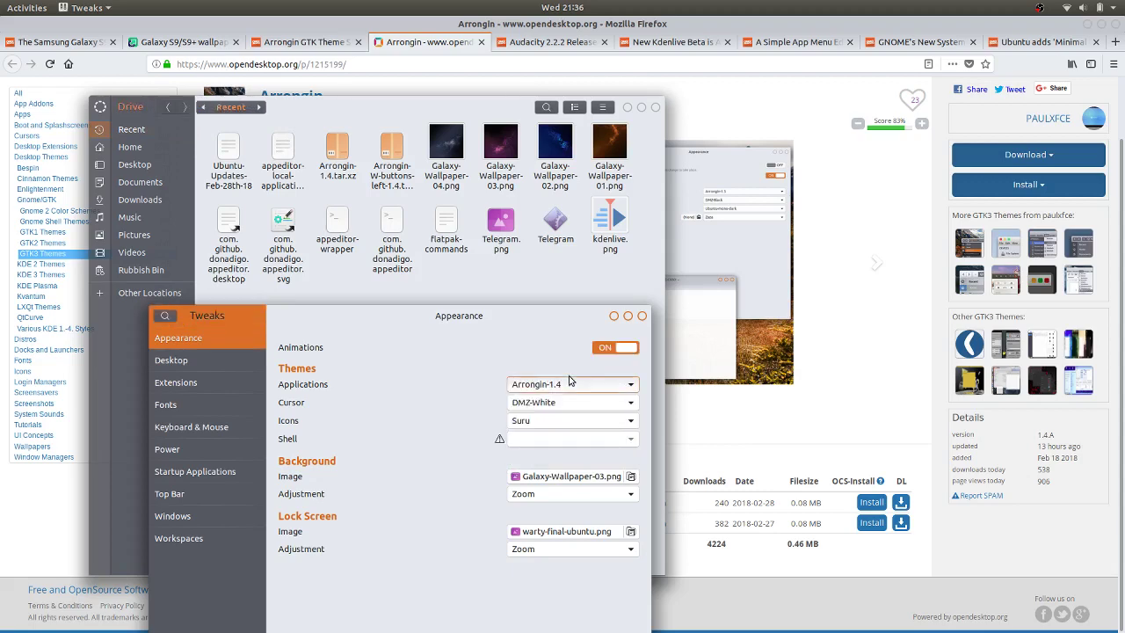
left_click(627, 107)
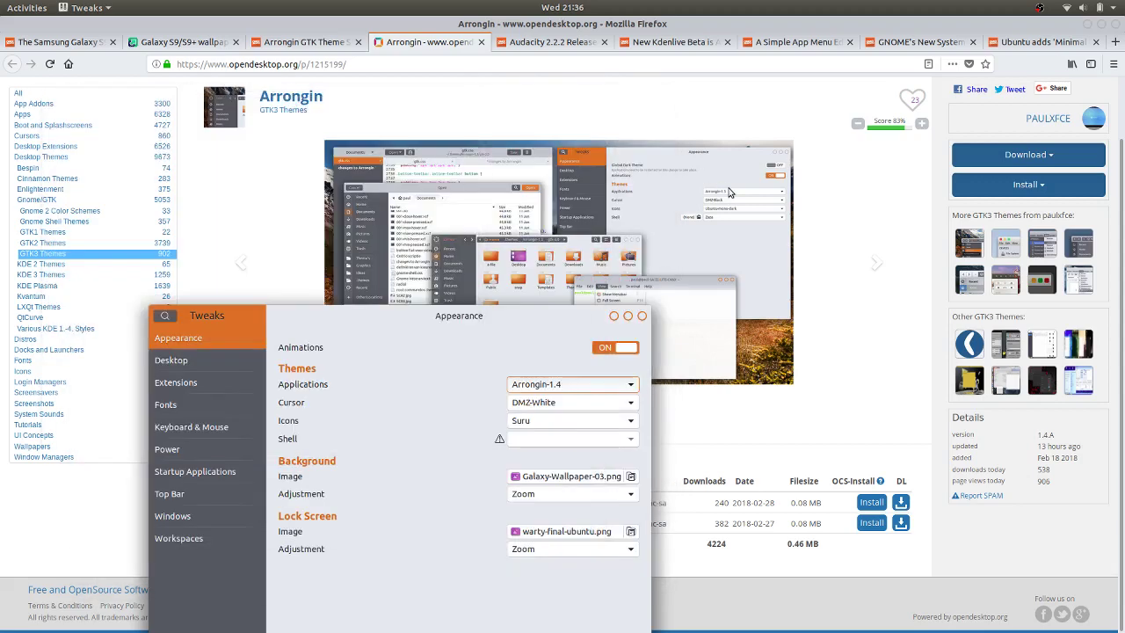
left_click(614, 318)
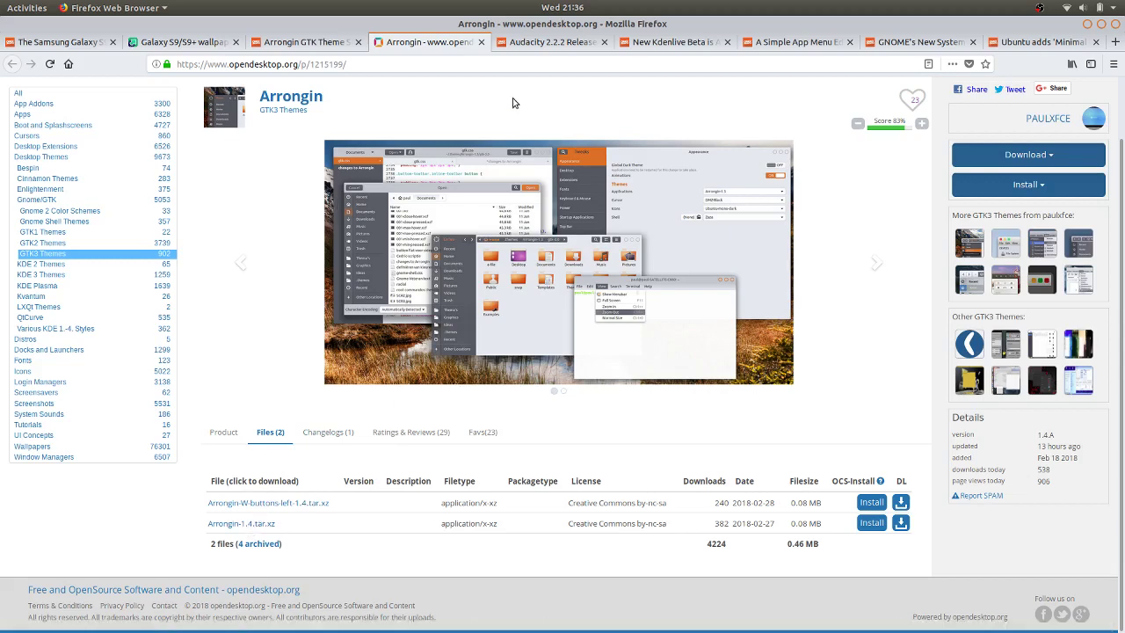
Copy both Arrongin theme archives from the Downloads folder.
mouse_move(3, 371)
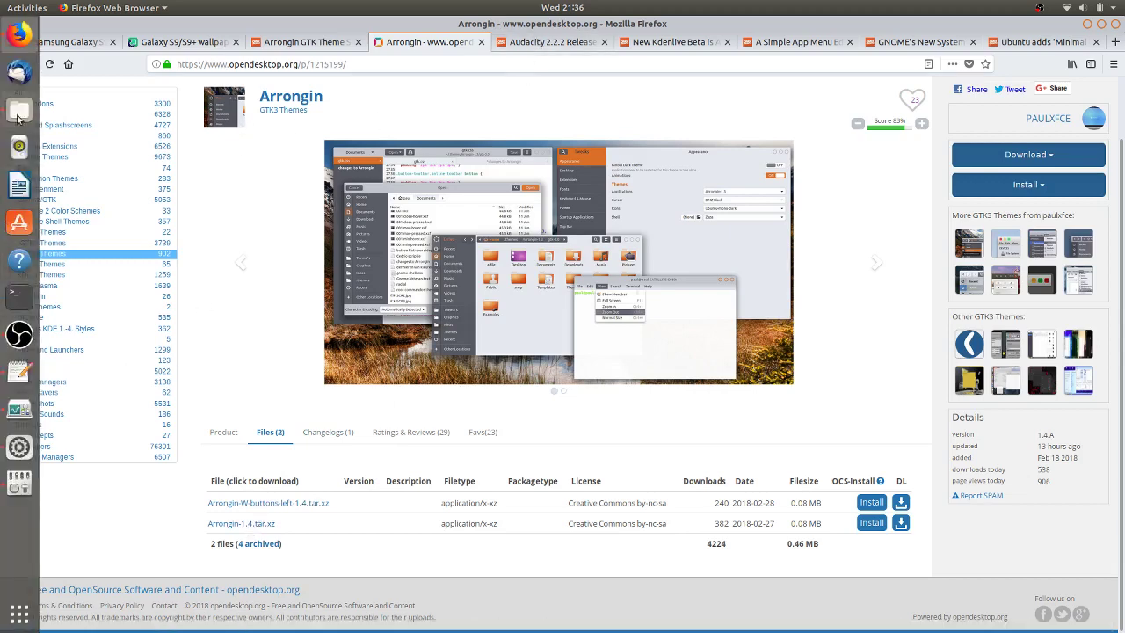
left_click(19, 110)
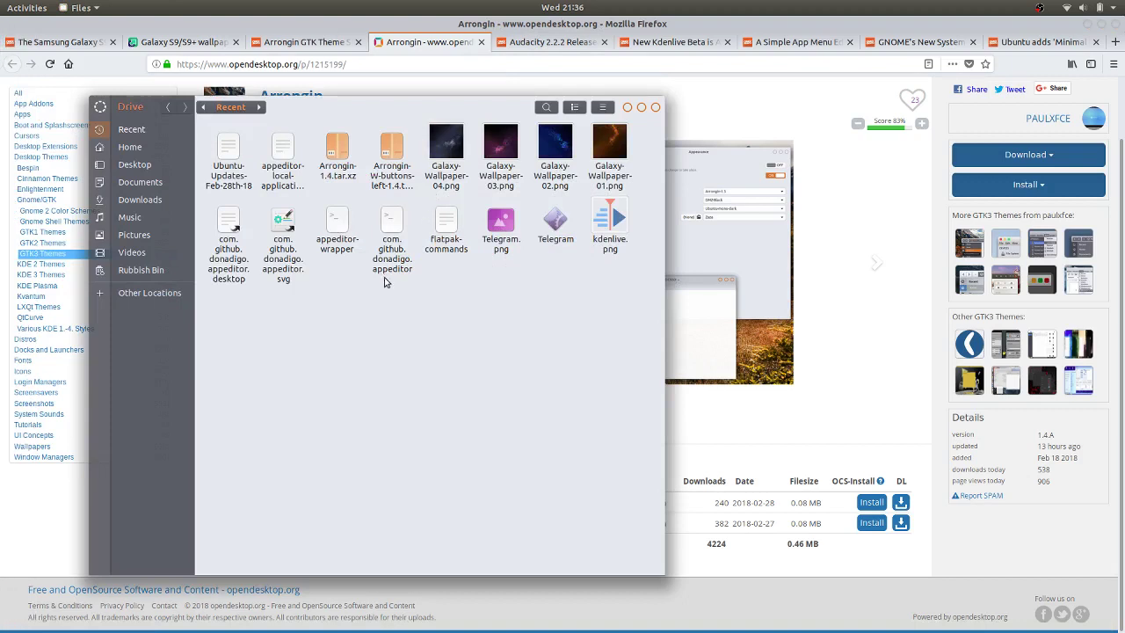
left_click(141, 200)
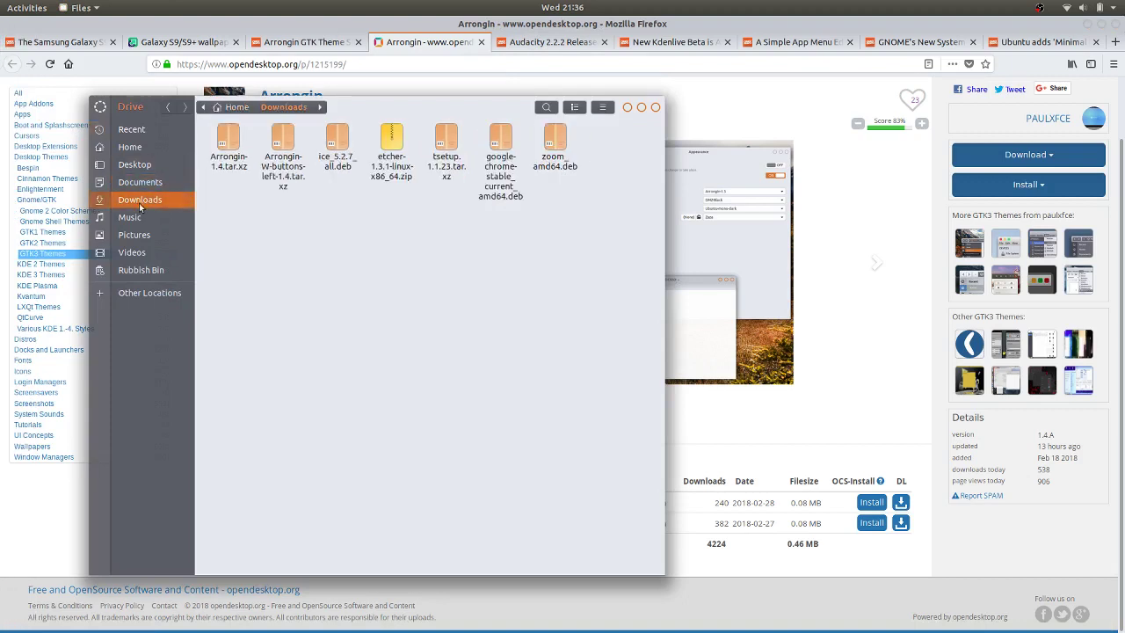
left_click_drag(217, 185, 283, 130)
right_click(283, 130)
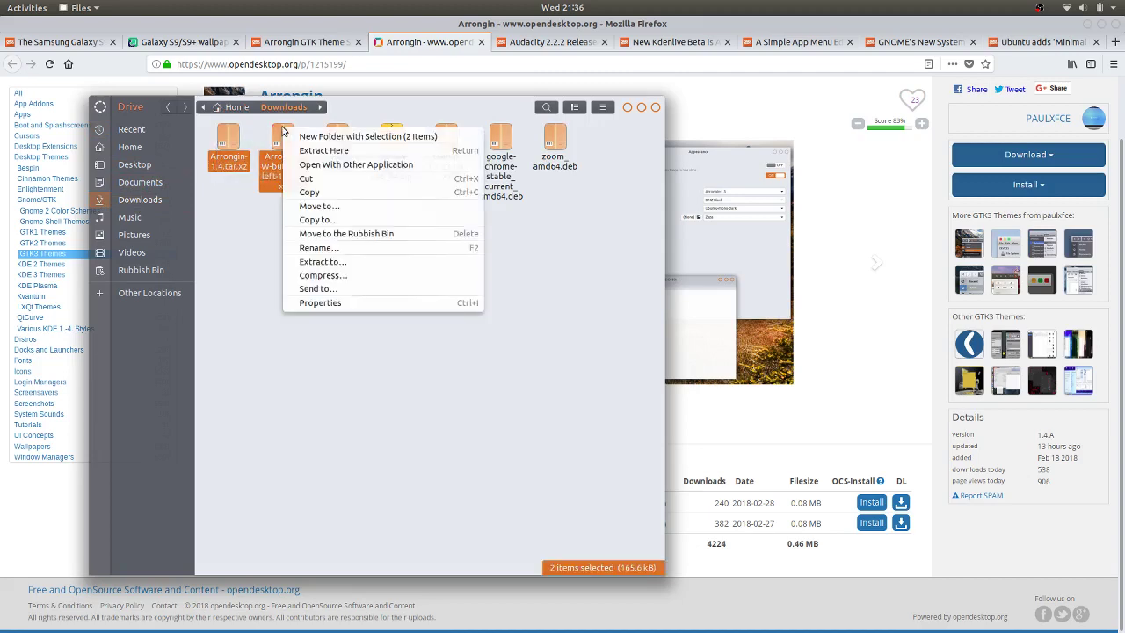
left_click(315, 194)
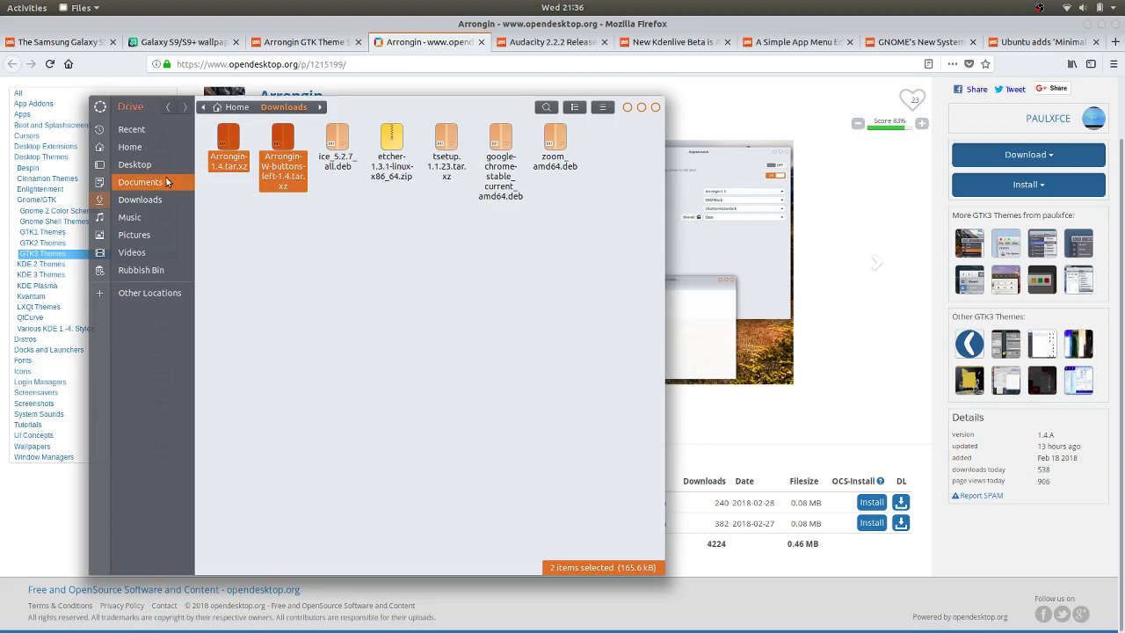
Open the Home folder with hidden folders like .themes shown, cancelling a new-folder attempt.
left_click(132, 149)
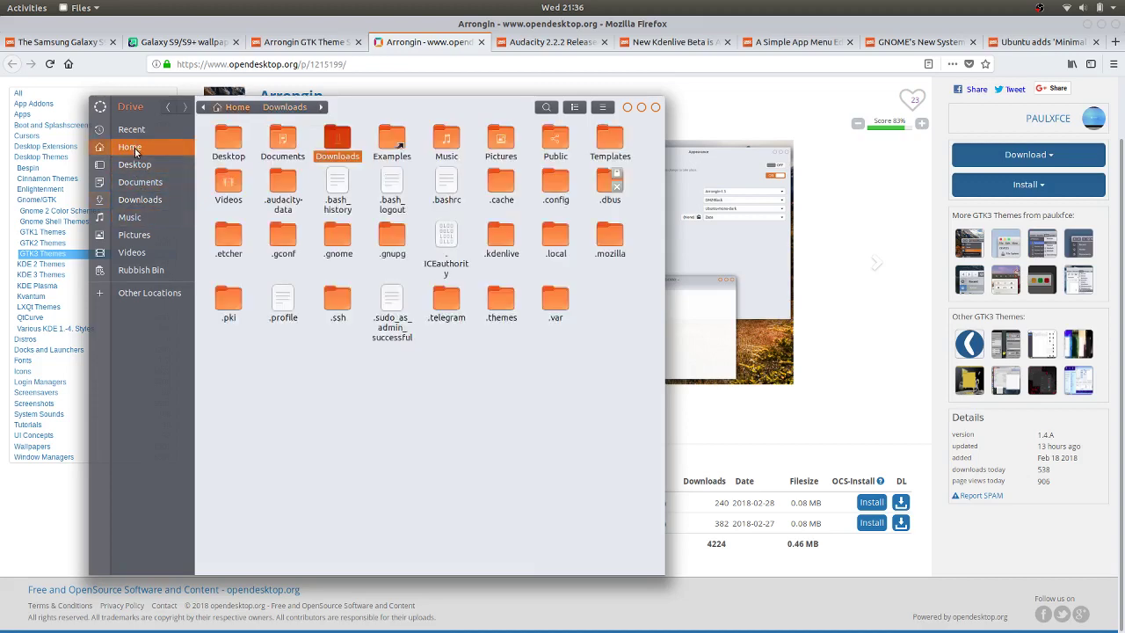
left_click(605, 107)
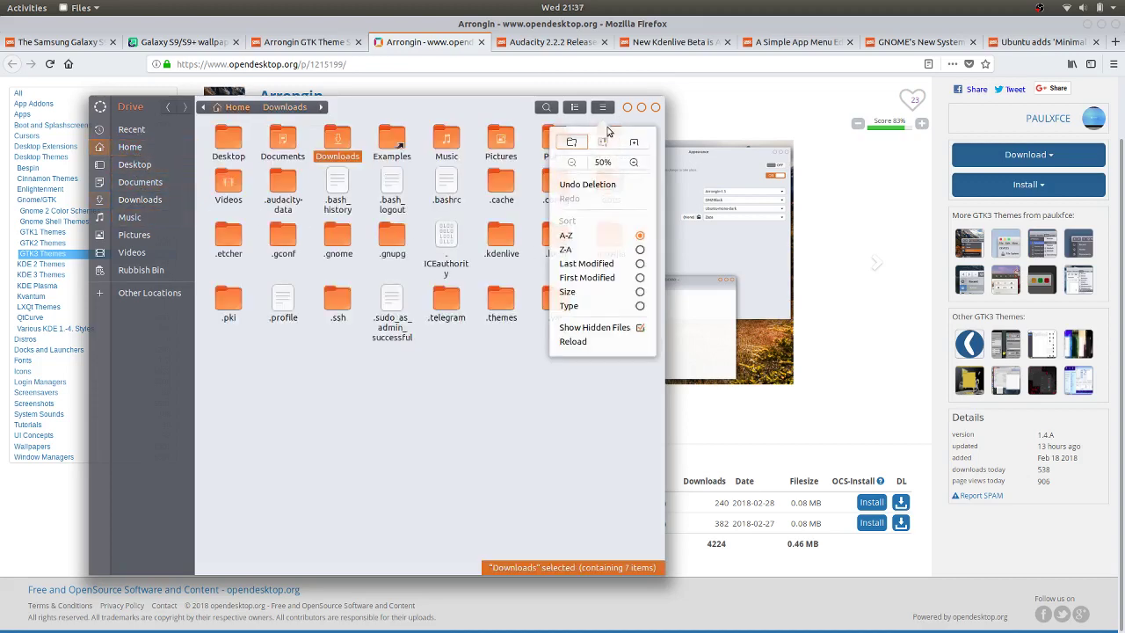
left_click(522, 373)
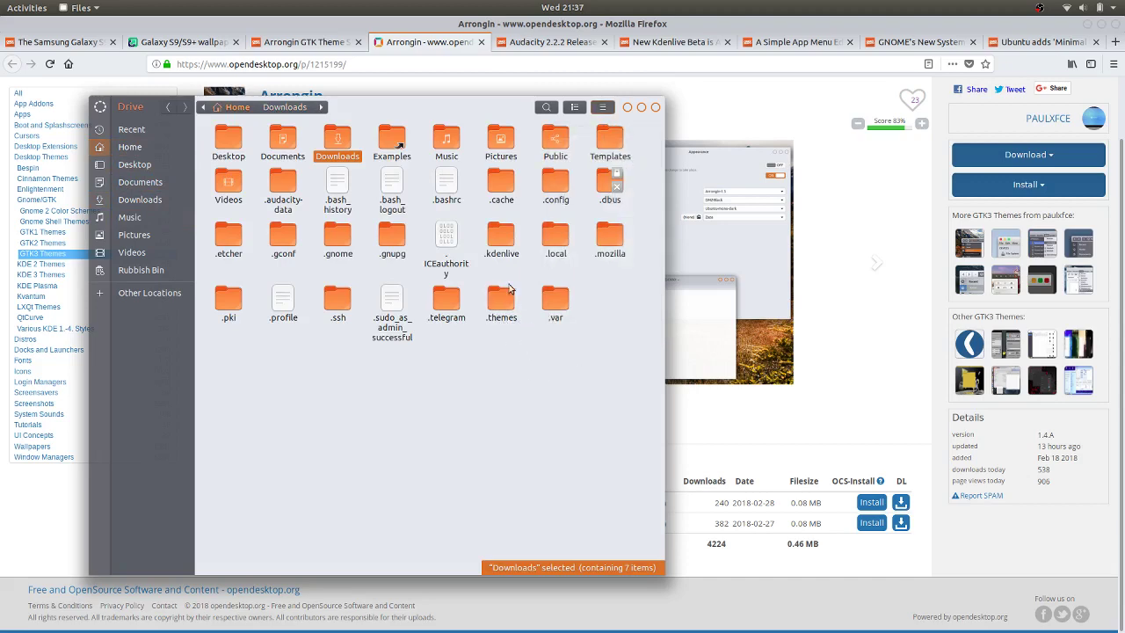
right_click(466, 360)
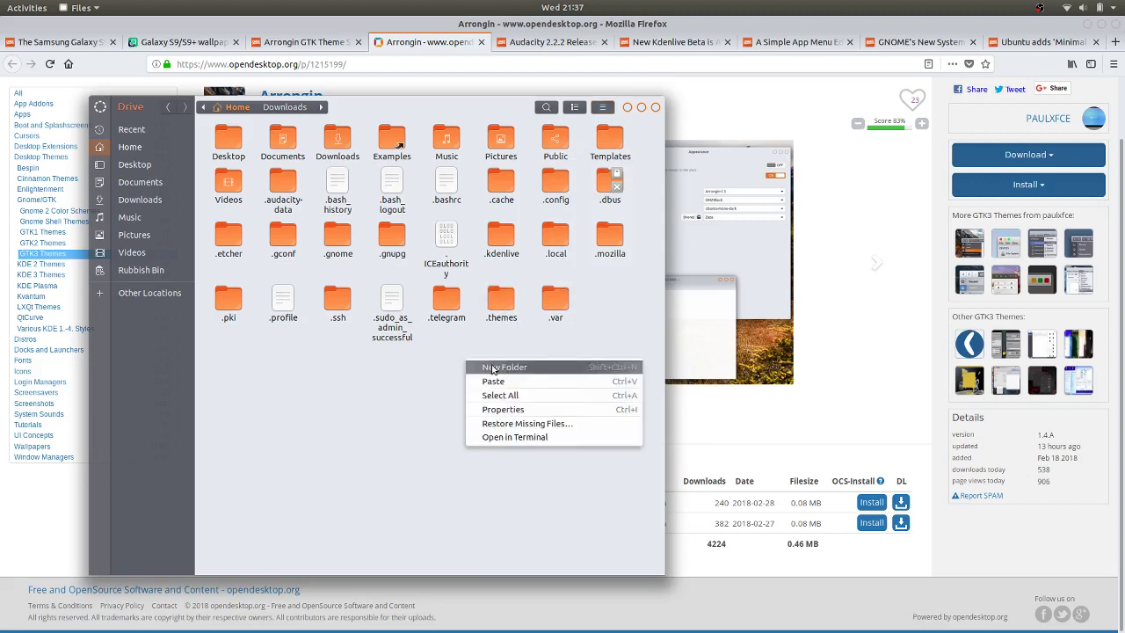
left_click(492, 368)
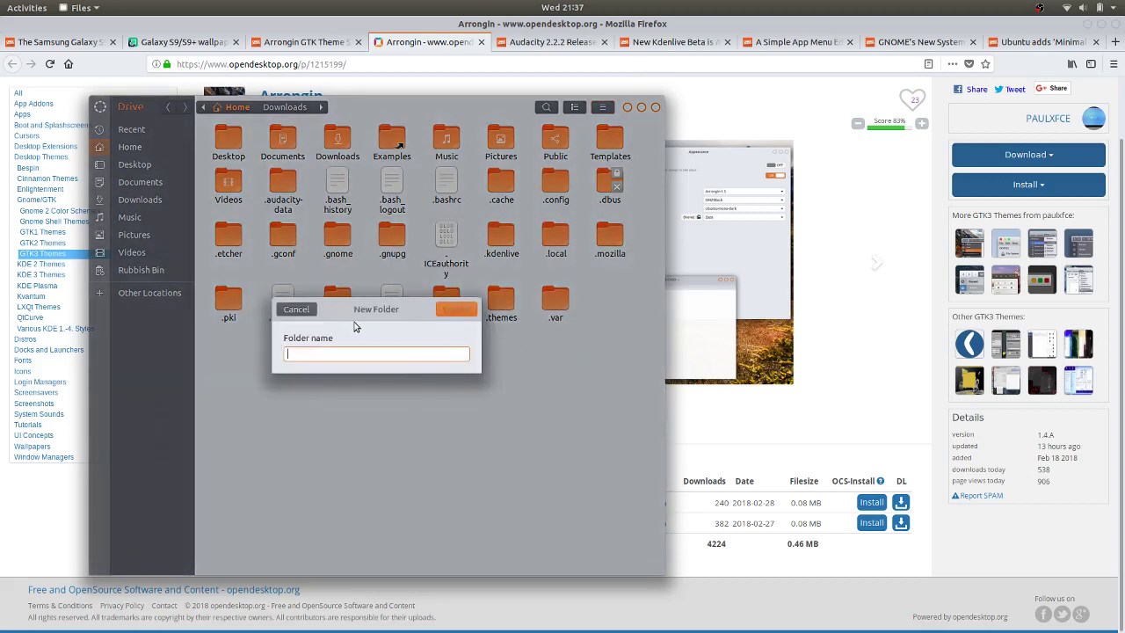
left_click(298, 309)
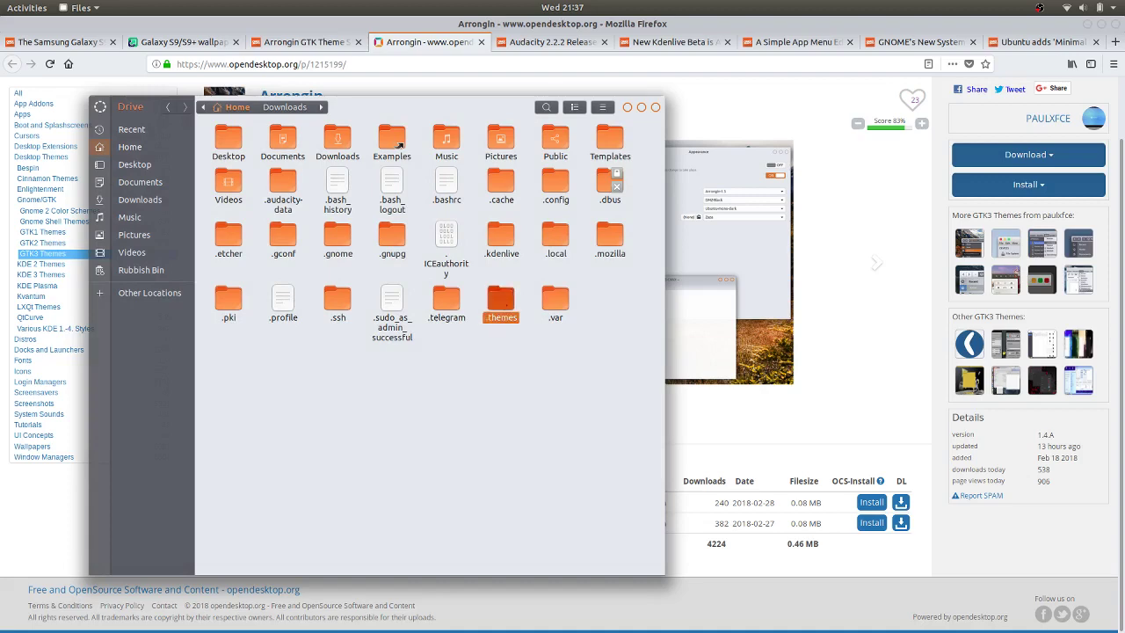
Open the .themes folder and inspect the actions for each Arrongin archive.
double_click(501, 303)
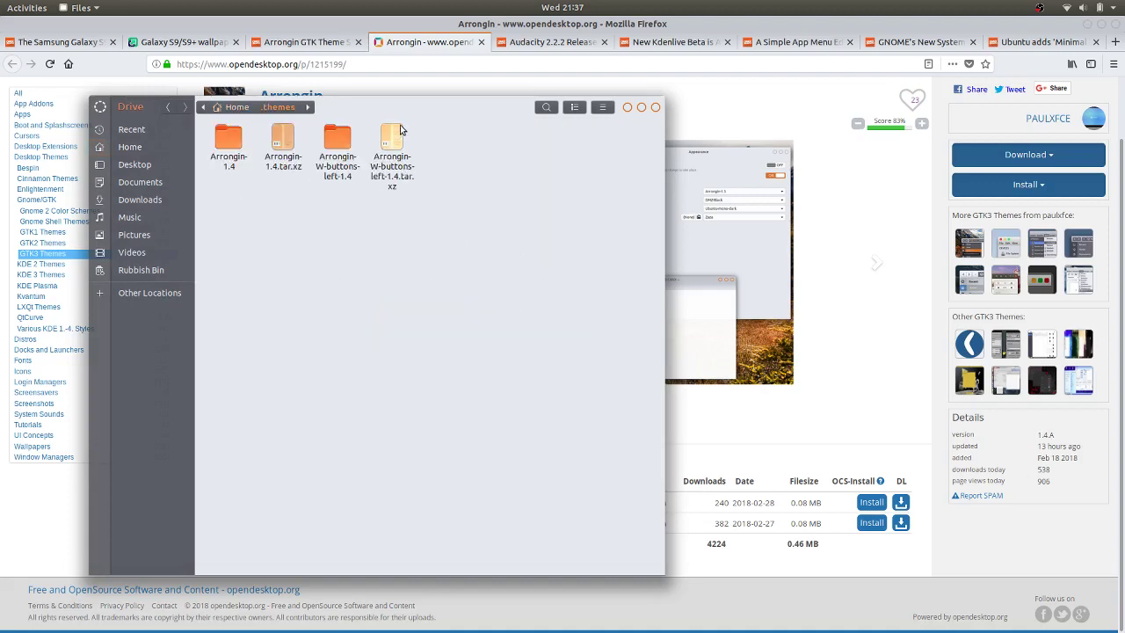
right_click(282, 141)
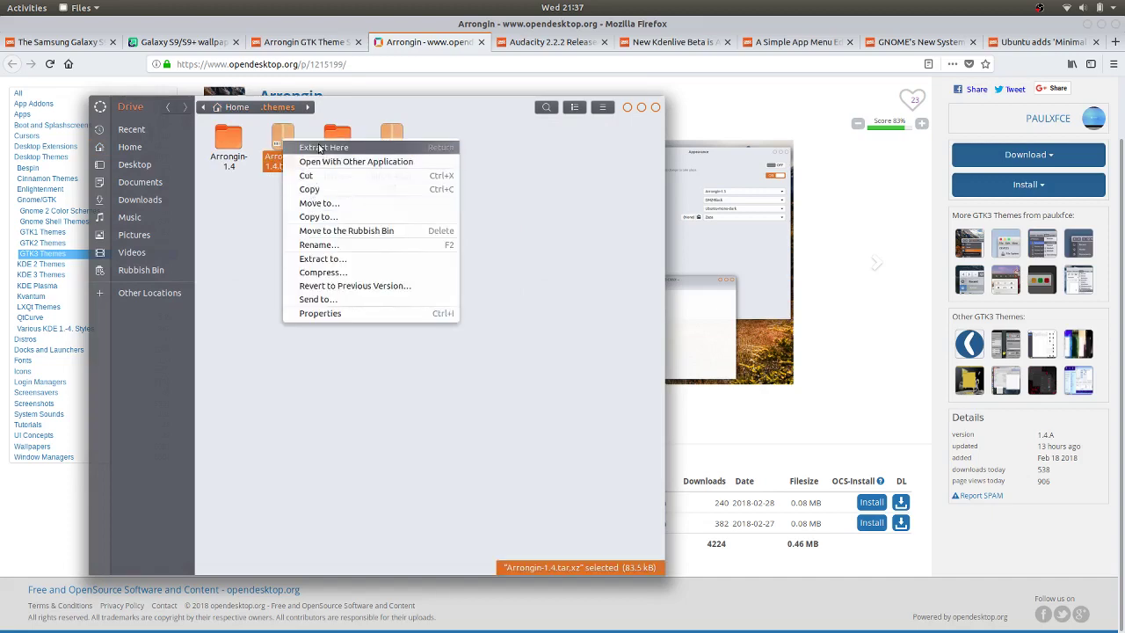
left_click(211, 279)
right_click(393, 138)
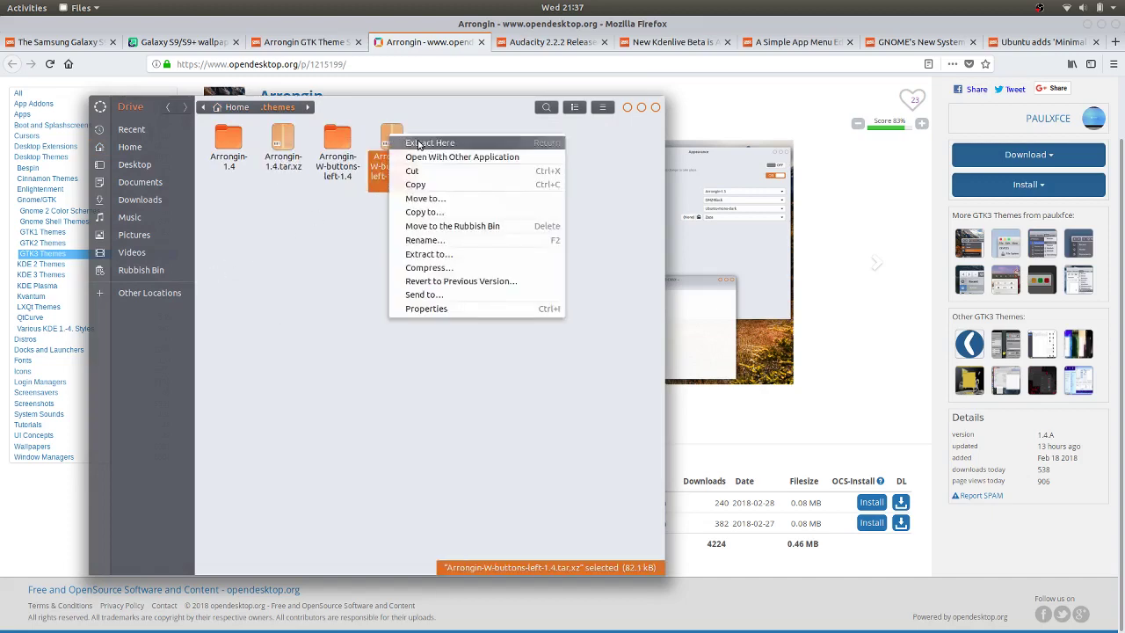
left_click(307, 260)
left_click(283, 144)
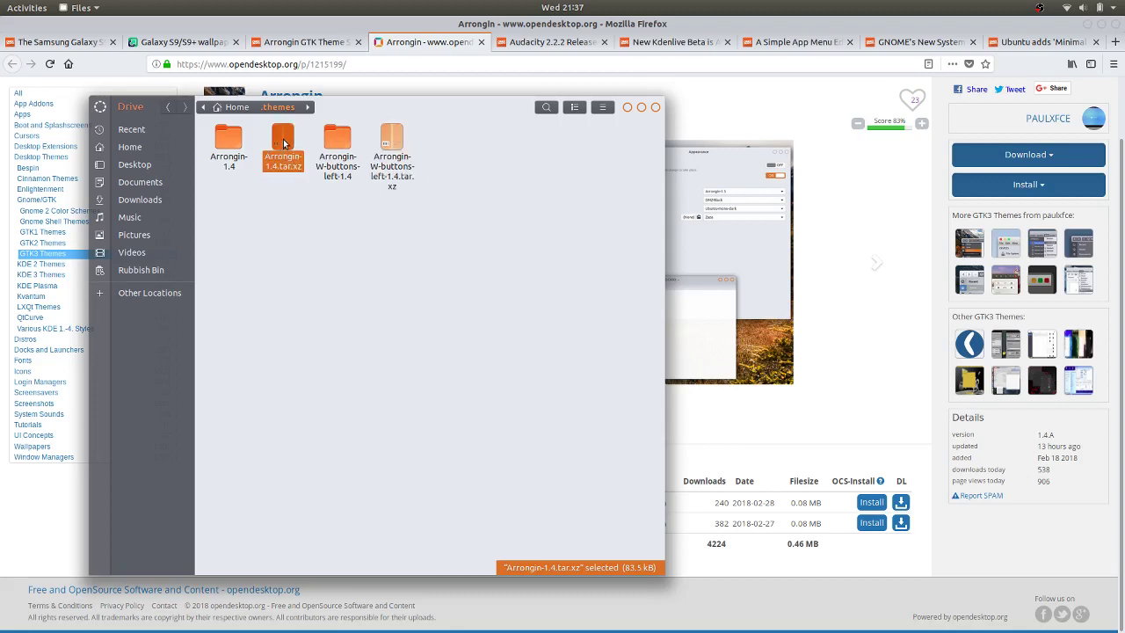
left_click(392, 140)
right_click(392, 148)
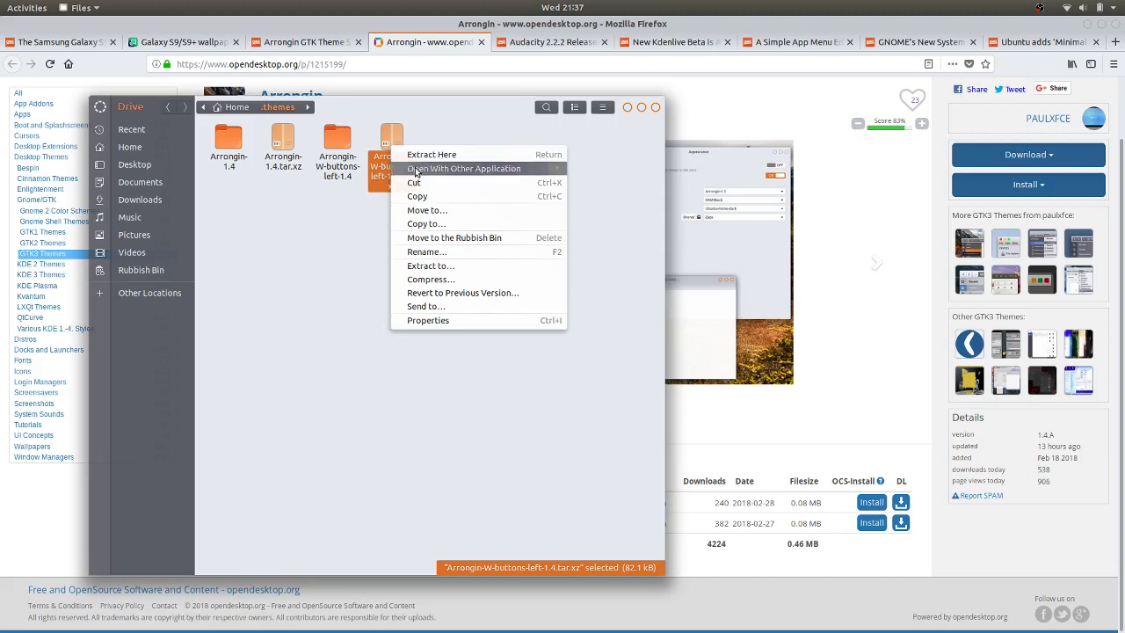
left_click(300, 249)
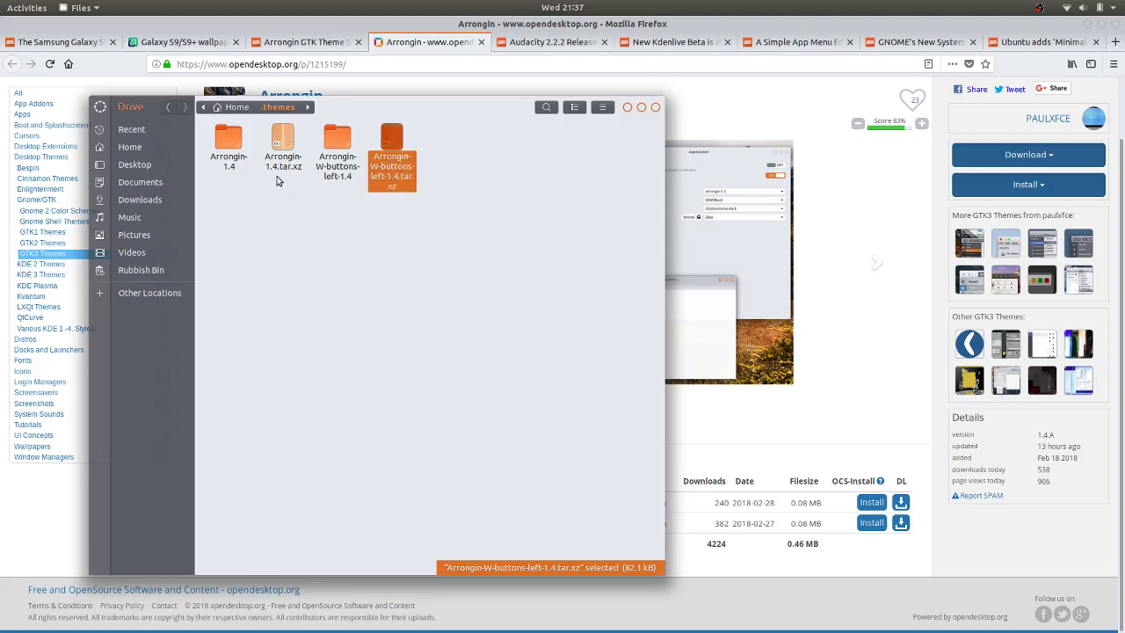
Select both Arrongin archives, dismiss their menu without extracting, and minimize Files.
left_click(276, 144)
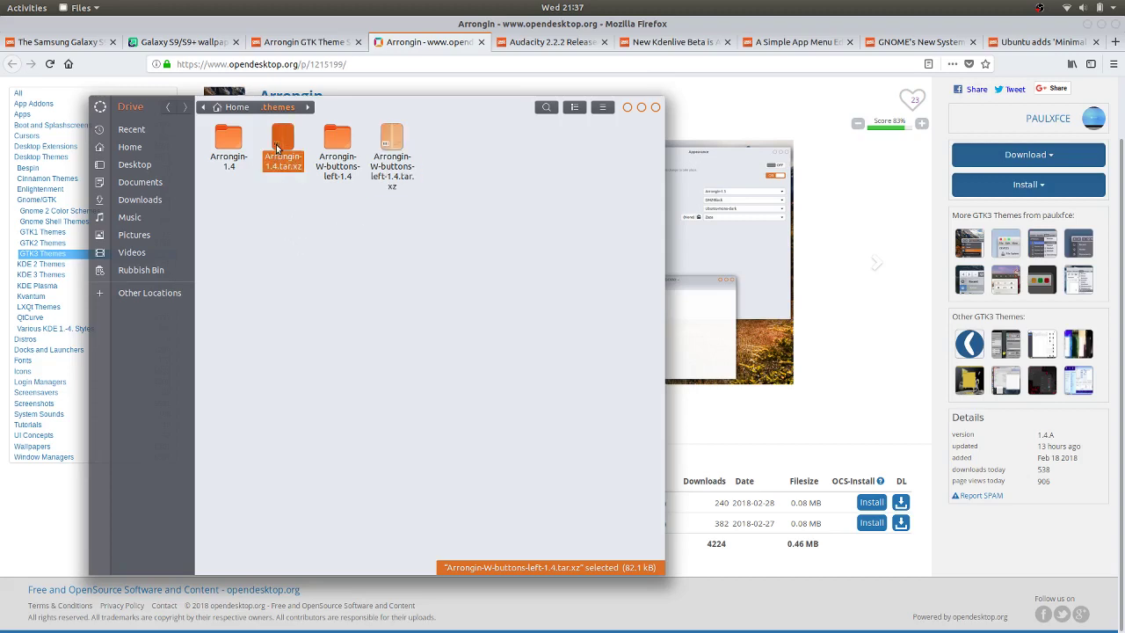
left_click(391, 139)
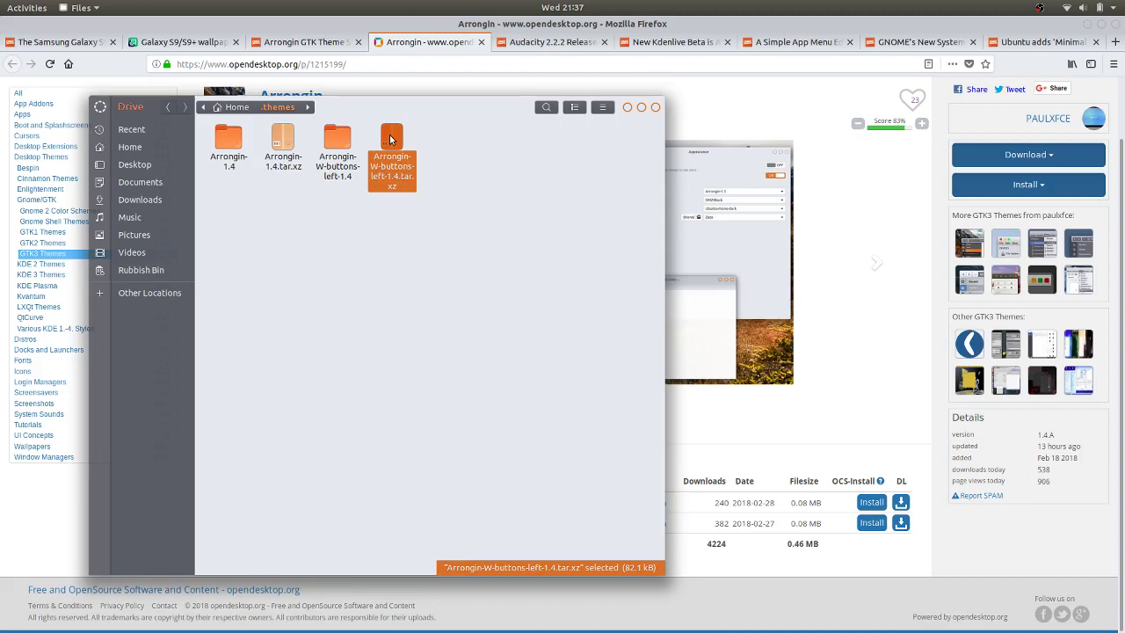
left_click(283, 141, "ctrl")
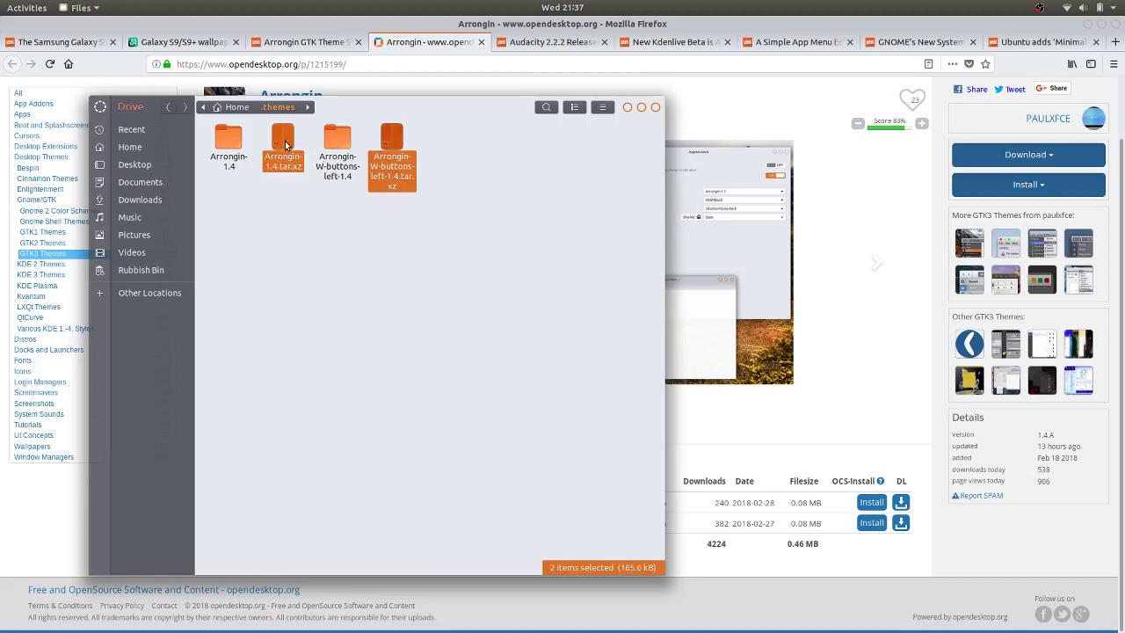
right_click(384, 149)
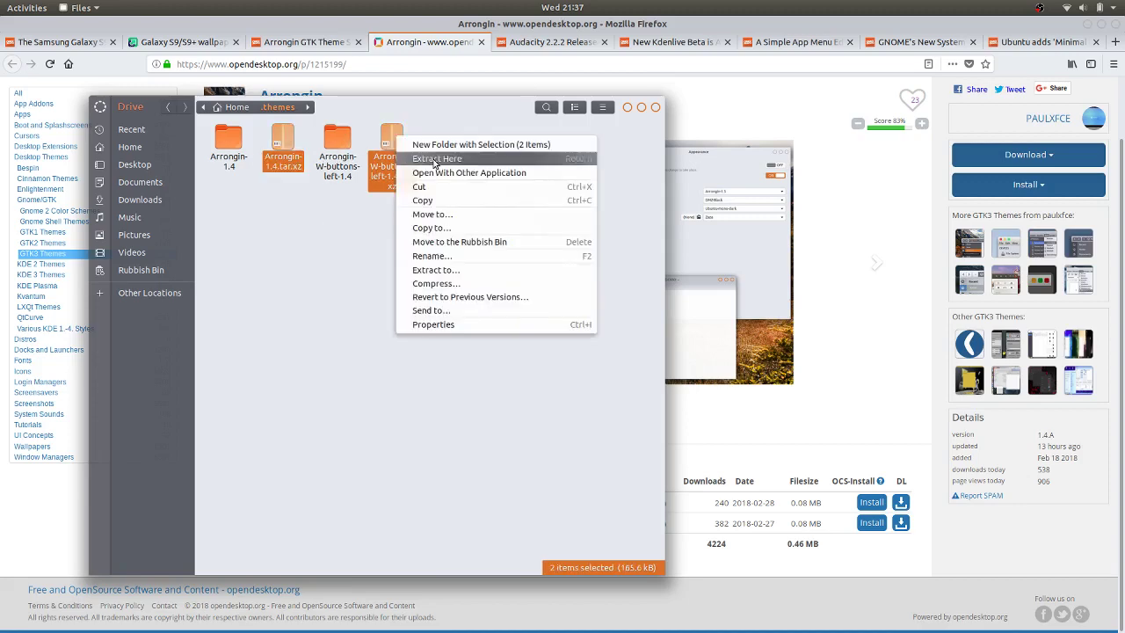
key("Escape")
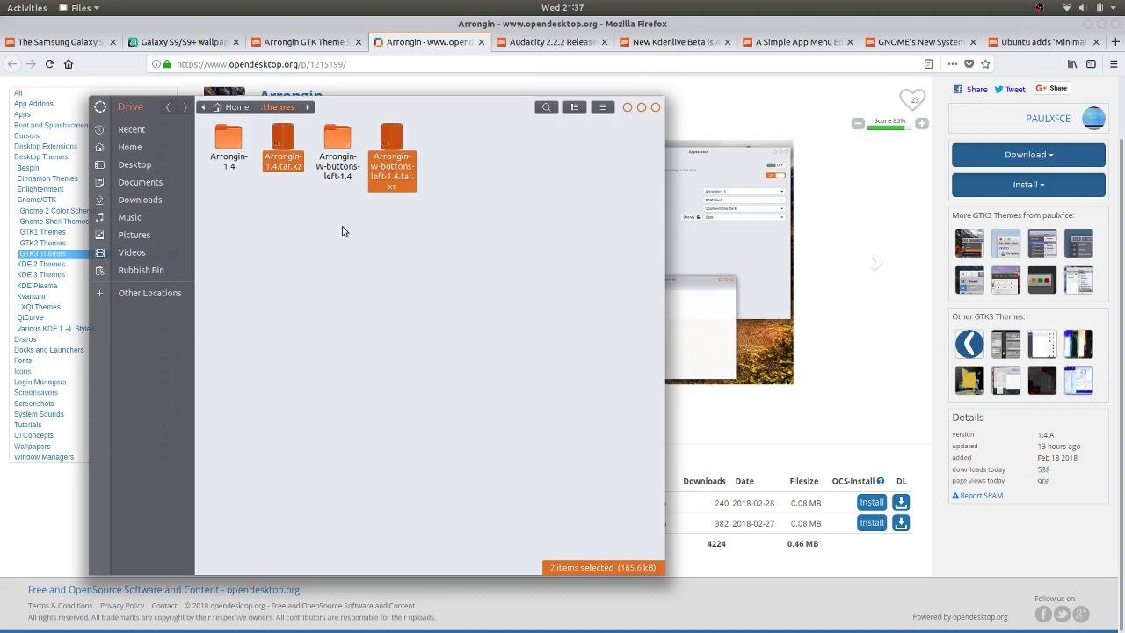
left_click(628, 106)
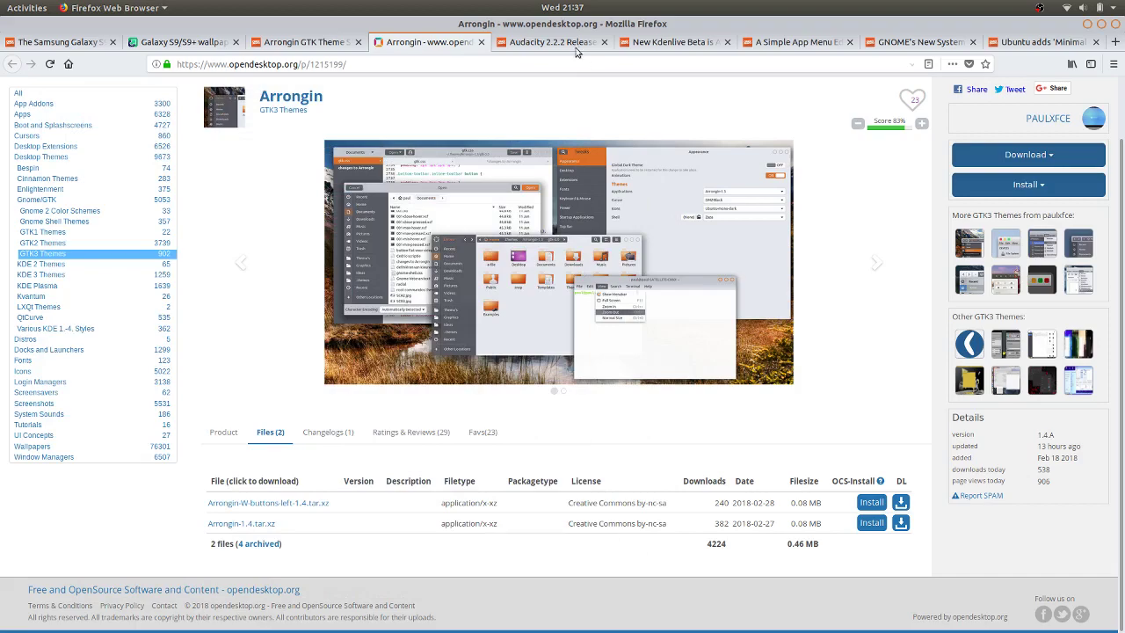
Switch to the Audacity 2.2.2 article and scroll to its 'Install Audacity Updates on Ubuntu' PPA commands.
left_click(543, 46)
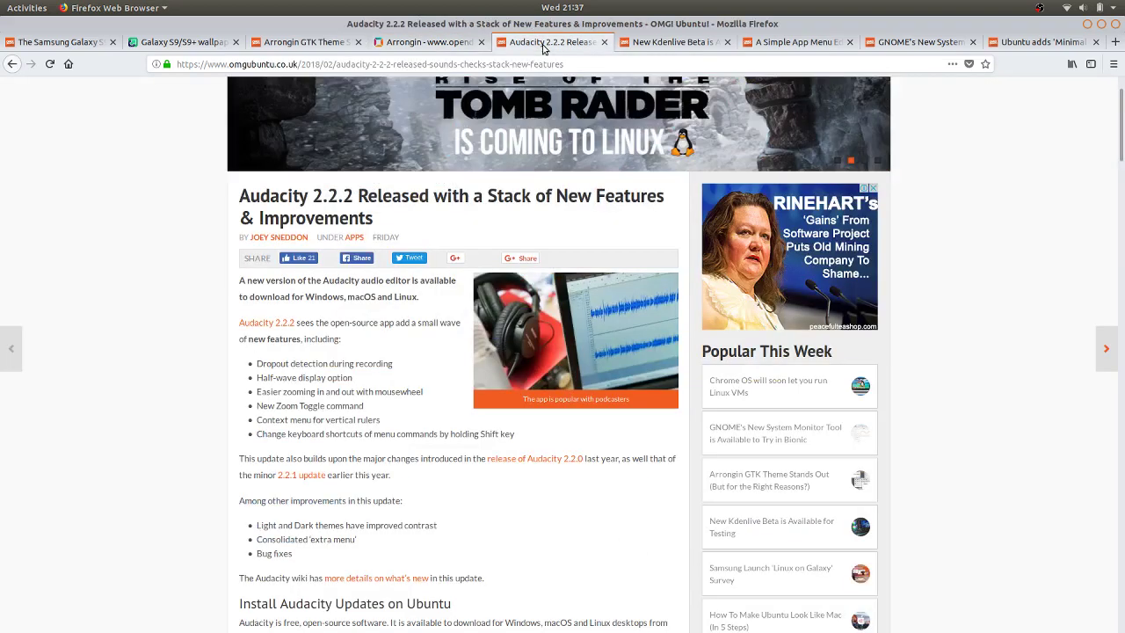
scroll(163, 314, "down", 6)
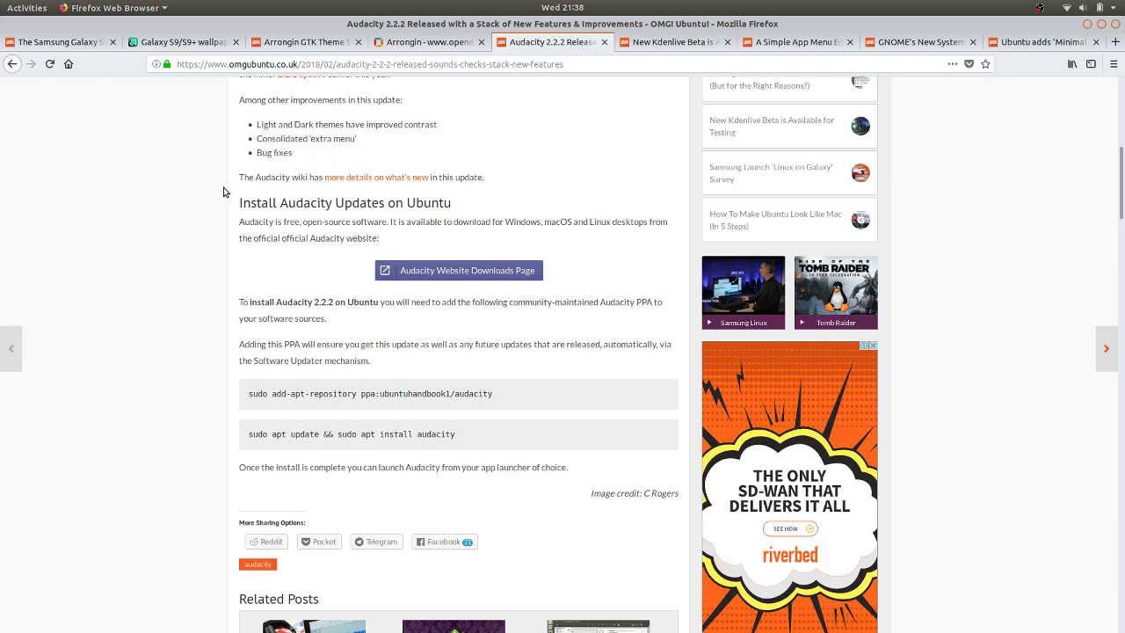
scroll(226, 188, "up", 4)
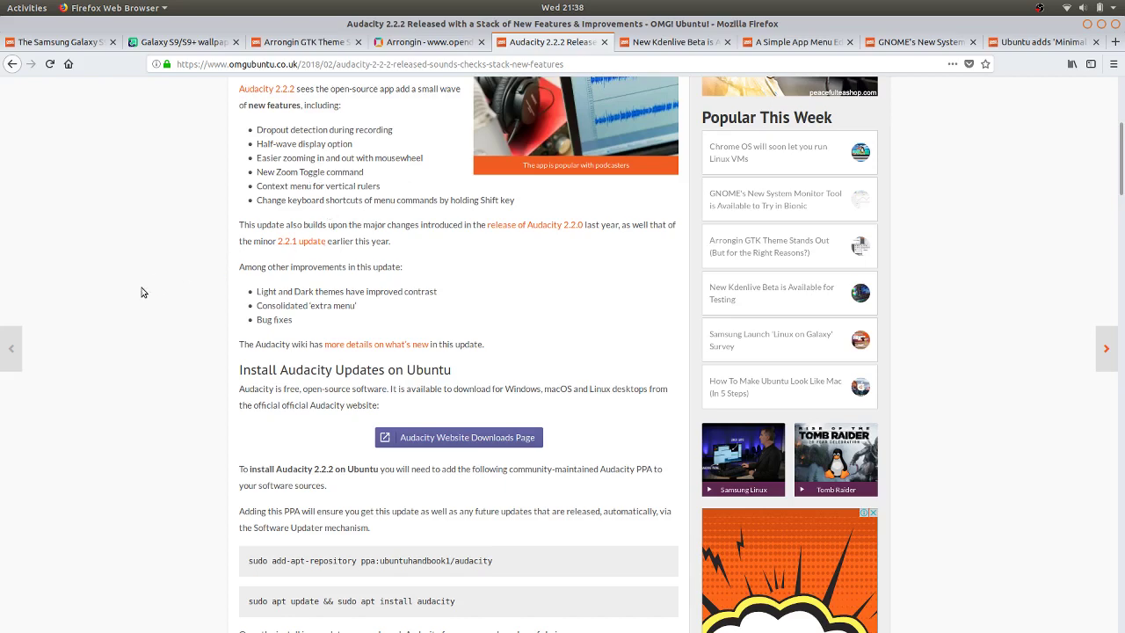
scroll(146, 293, "down", 3)
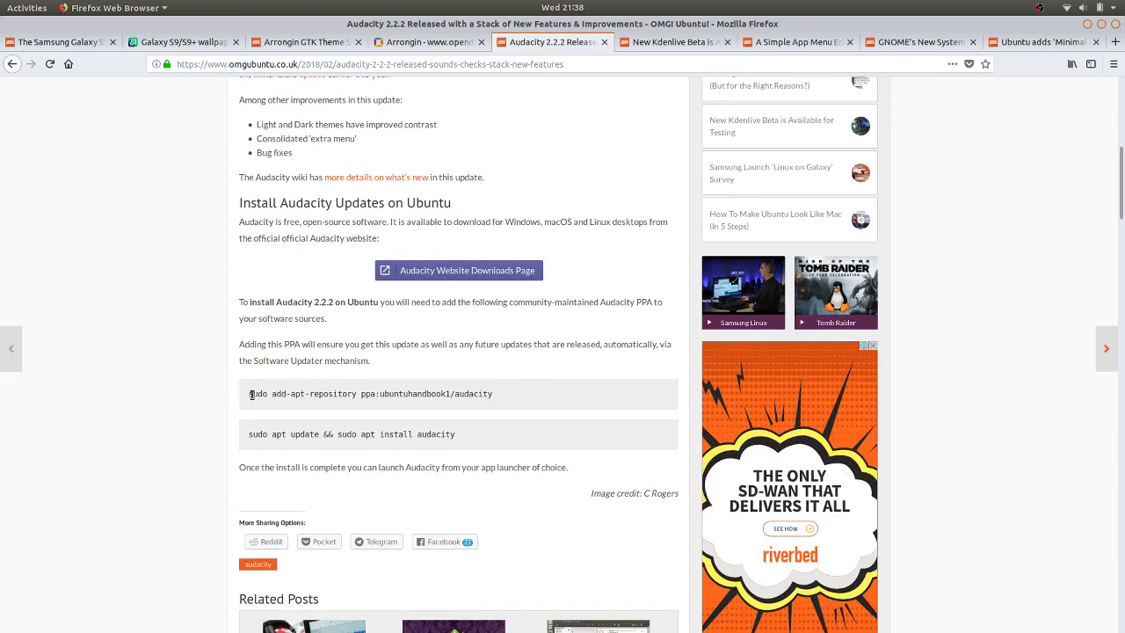
triple_click(294, 393)
right_click(294, 393)
left_click(321, 398)
mouse_move(3, 201)
left_click(20, 296)
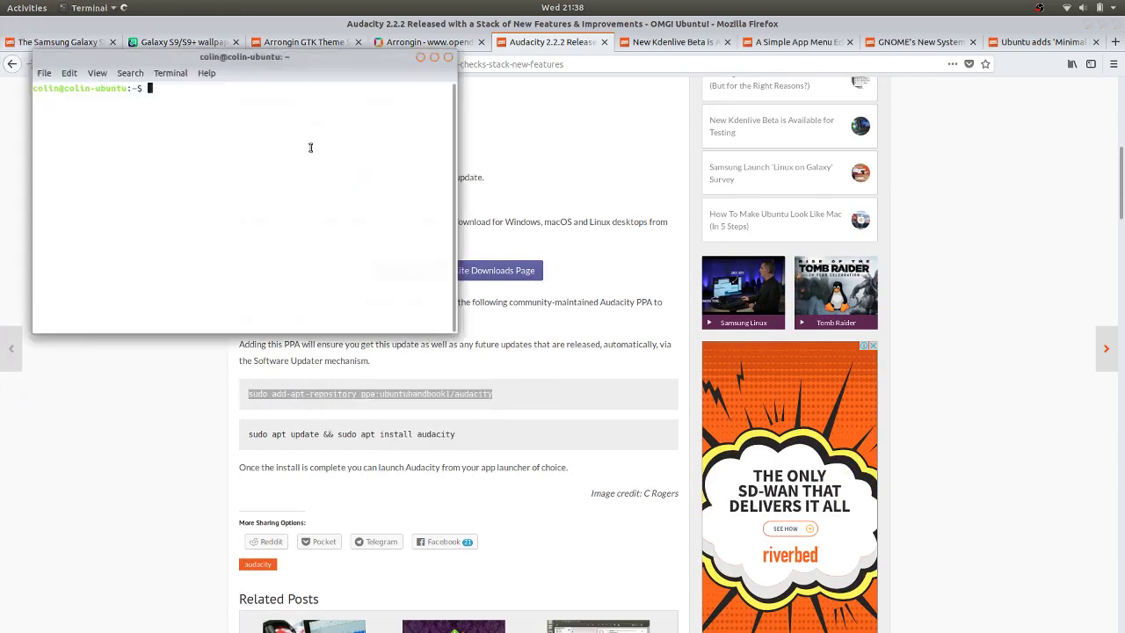
right_click(179, 95)
left_click(208, 141)
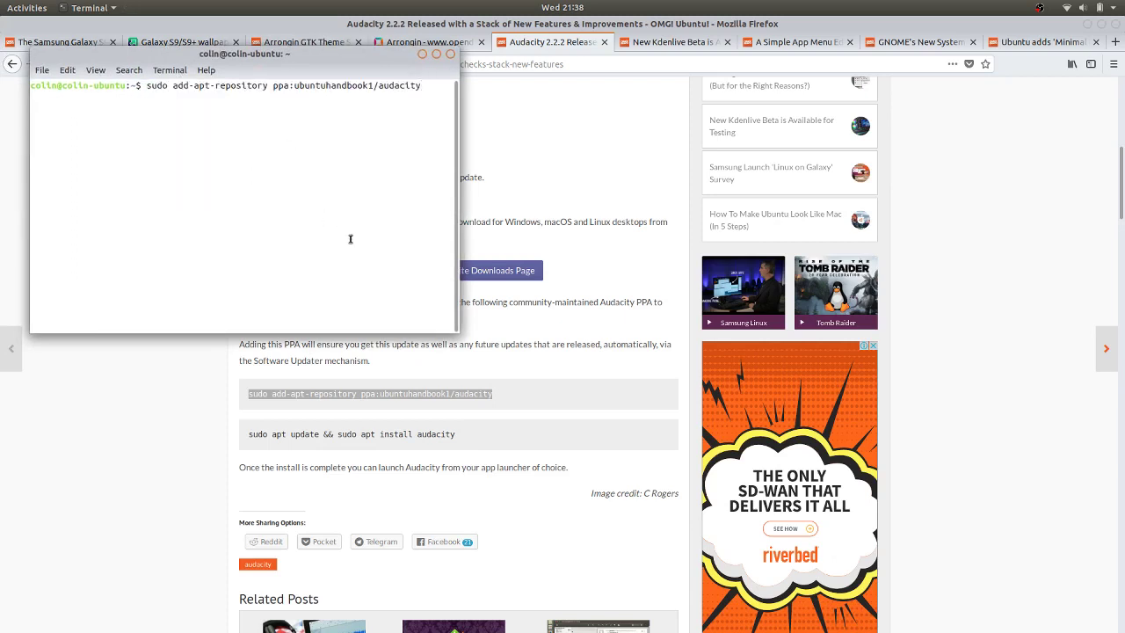
left_click(339, 432)
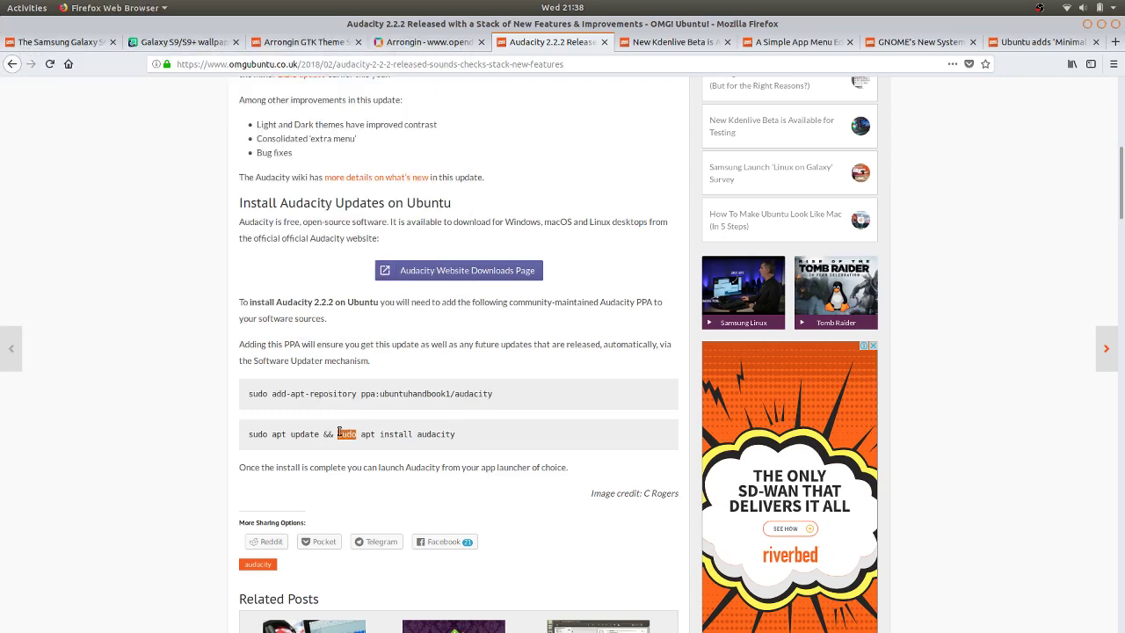
triple_click(339, 433)
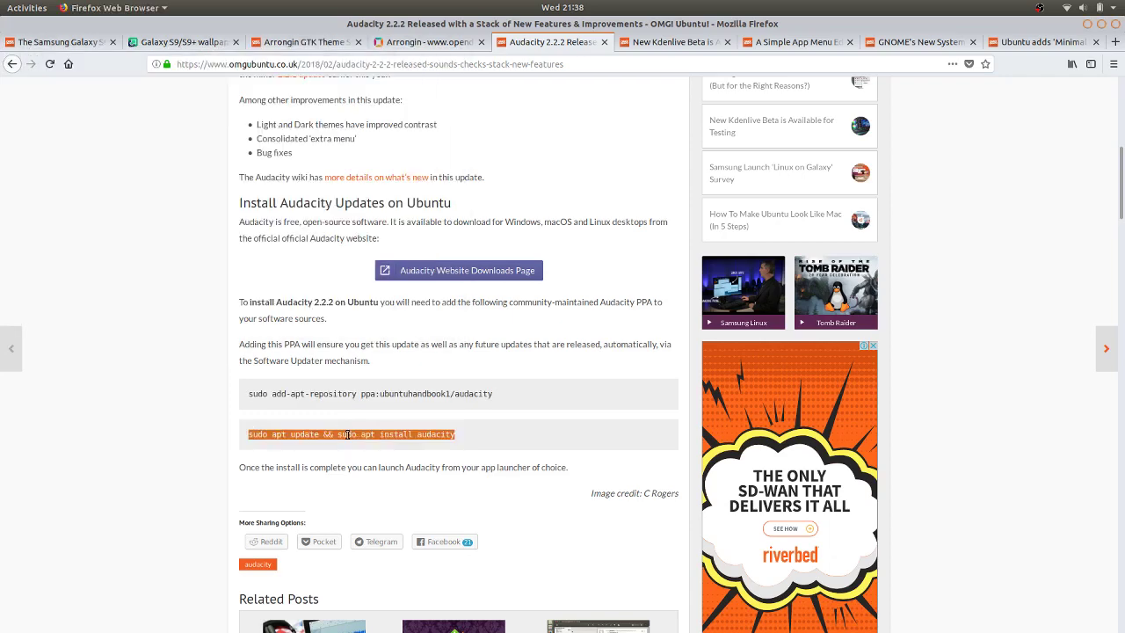
right_click(348, 434)
left_click(375, 442)
mouse_move(4, 246)
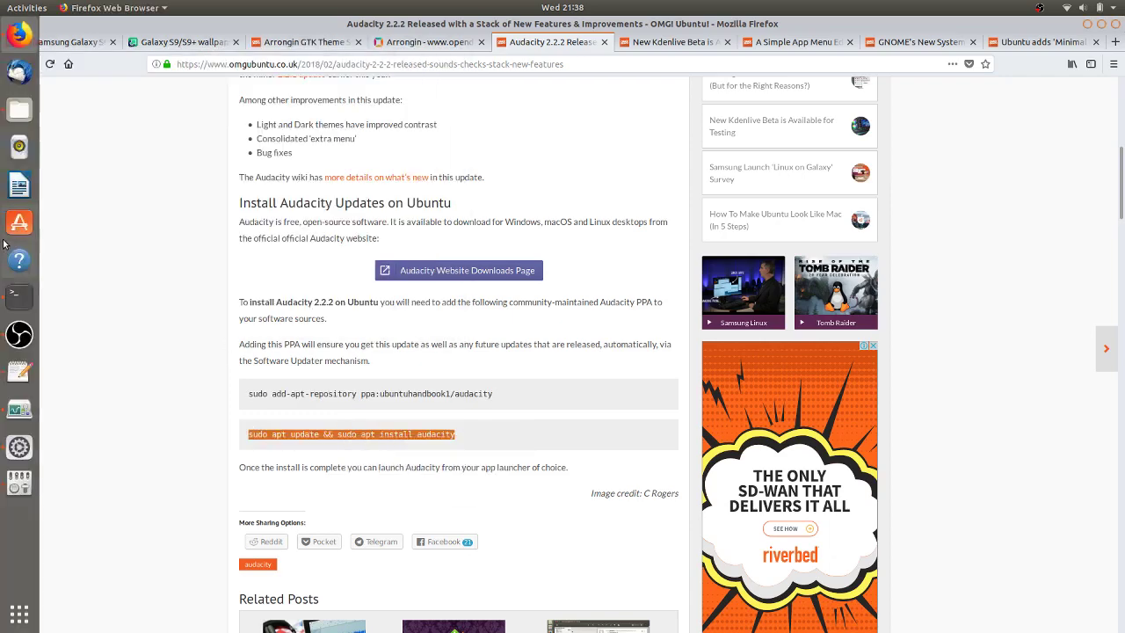
left_click(26, 299)
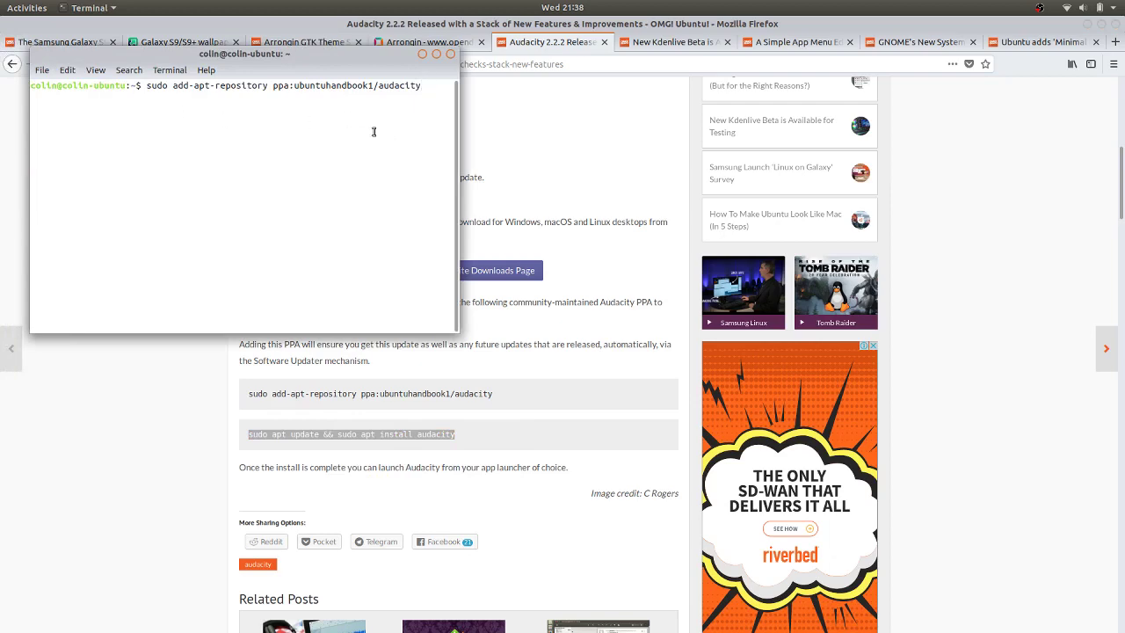
left_click(450, 55)
mouse_move(3, 251)
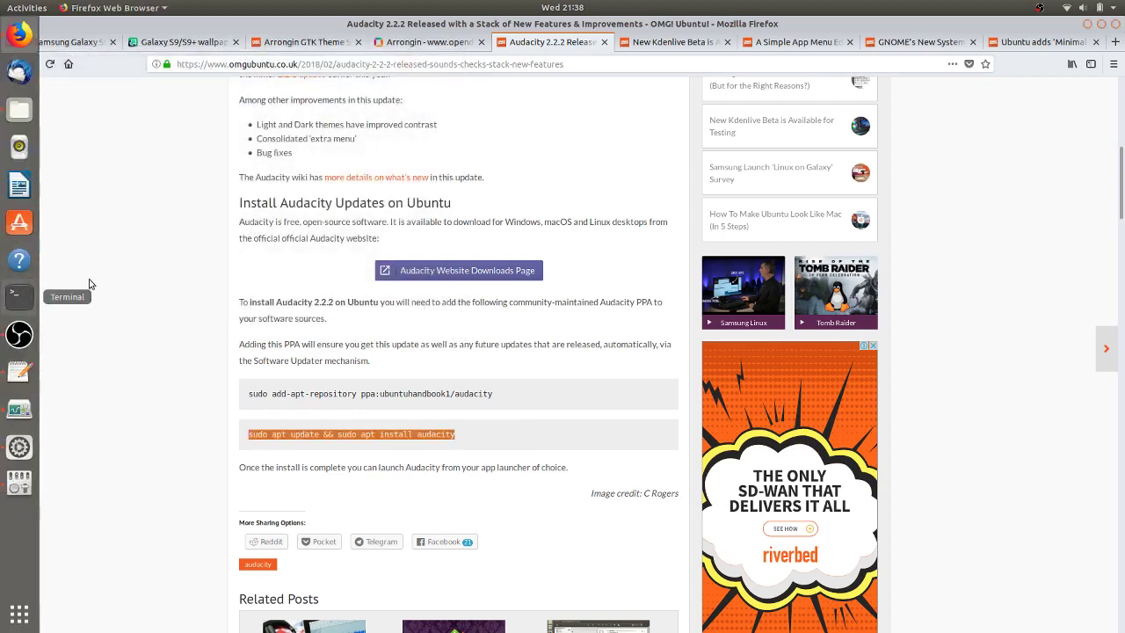
left_click(27, 297)
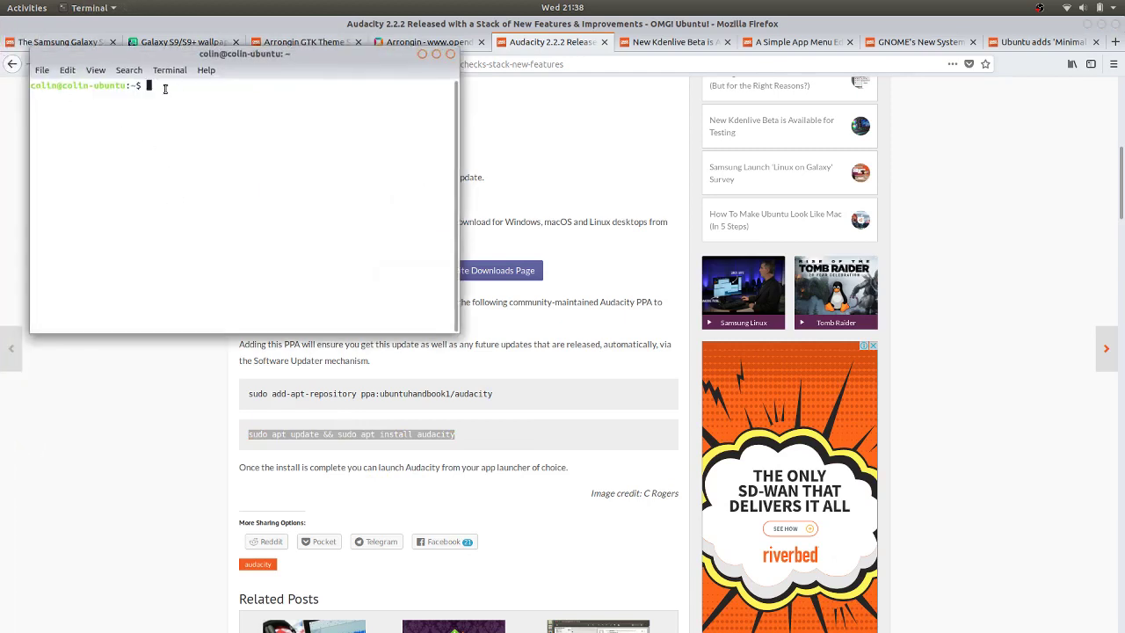
right_click(163, 86)
left_click(197, 133)
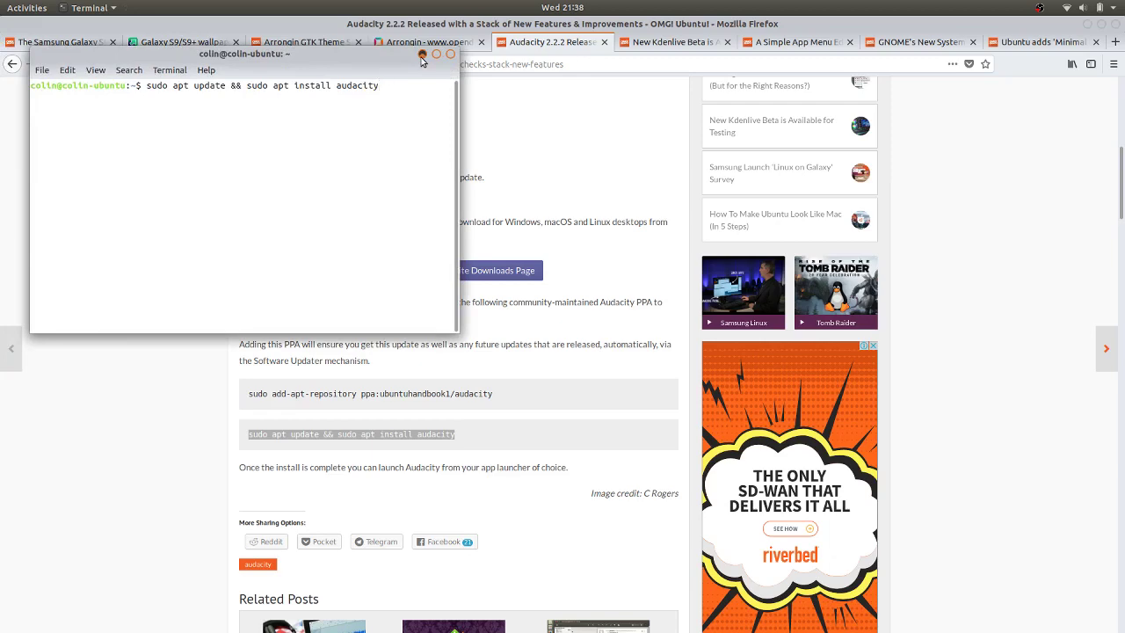
left_click(450, 55)
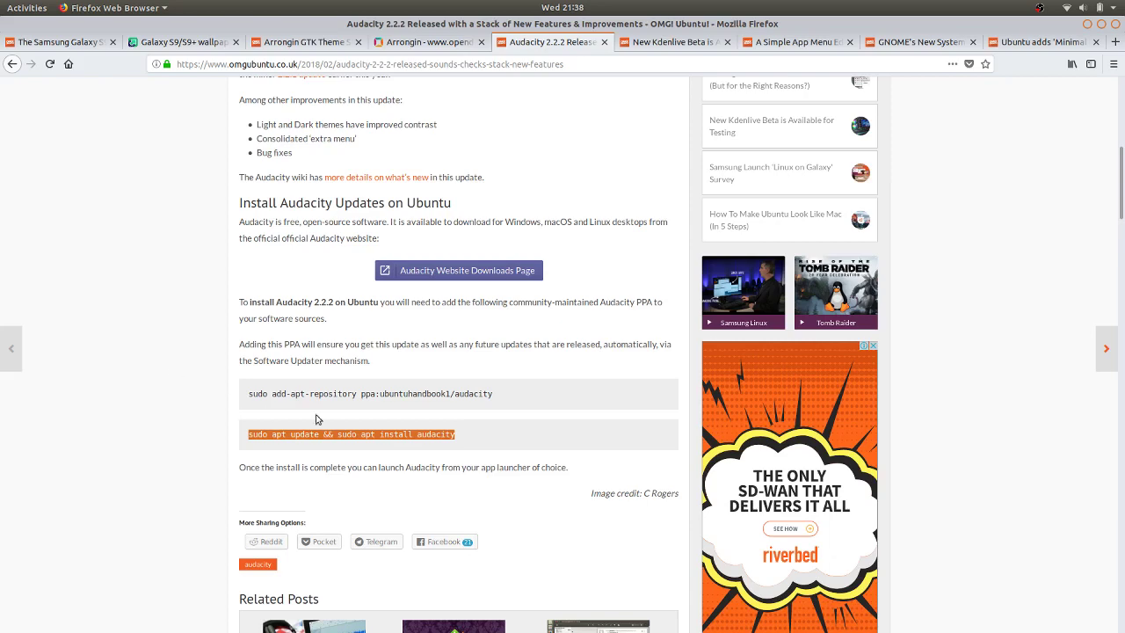
left_click(159, 379)
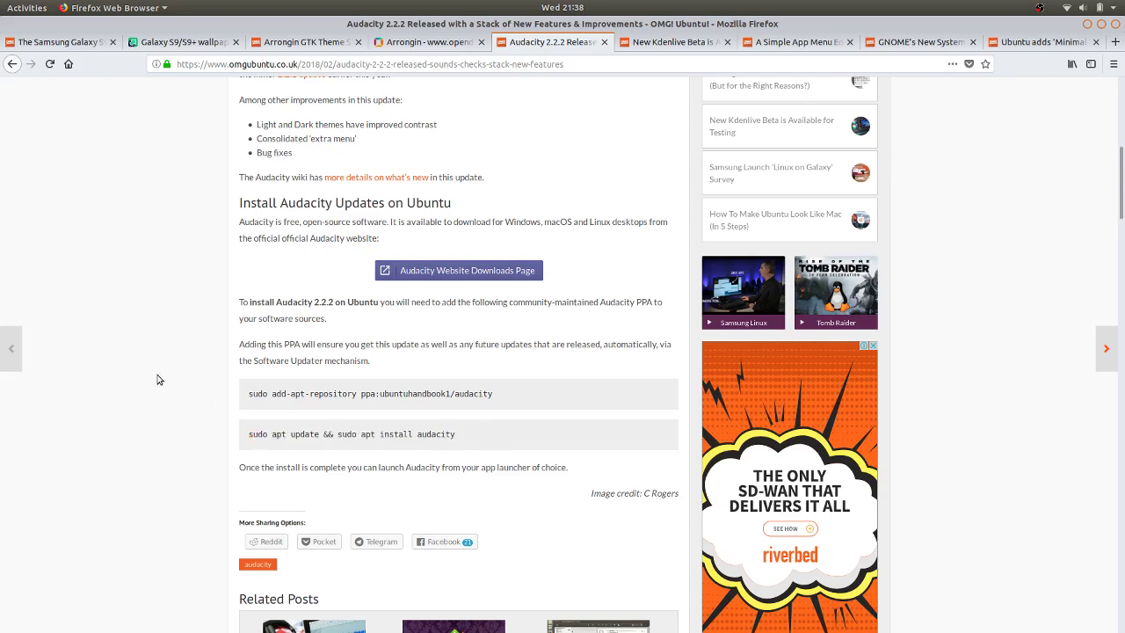
Switch to the New Kdenlive Beta article and cancel the kdenlive-18.04-beta2.AppImage download prompt.
scroll(159, 379, "up", 7)
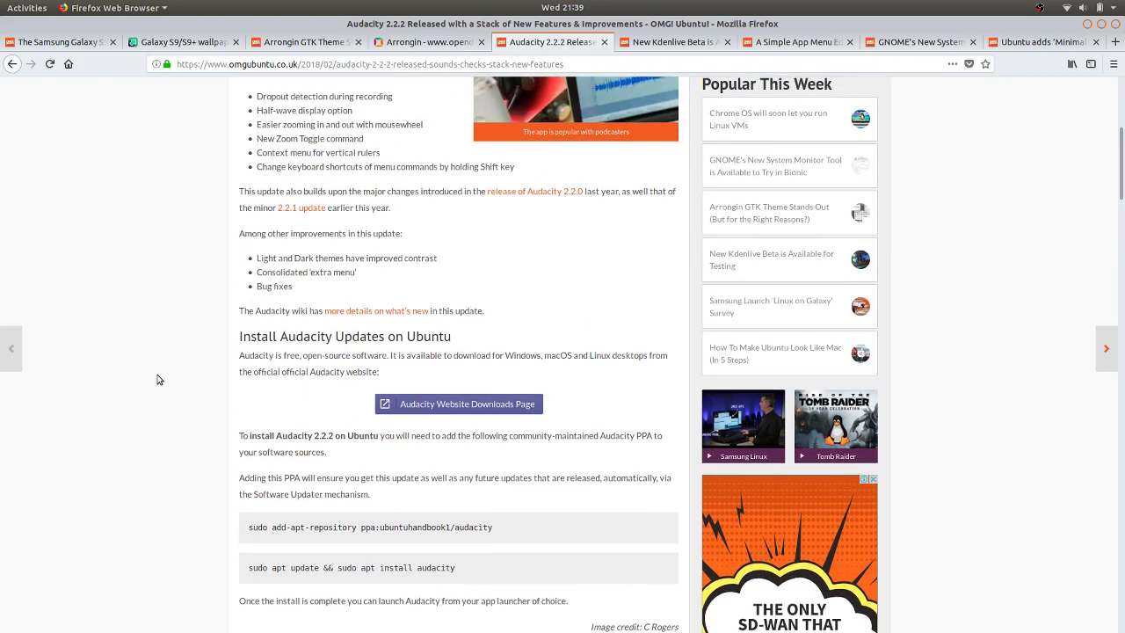
left_click(638, 42)
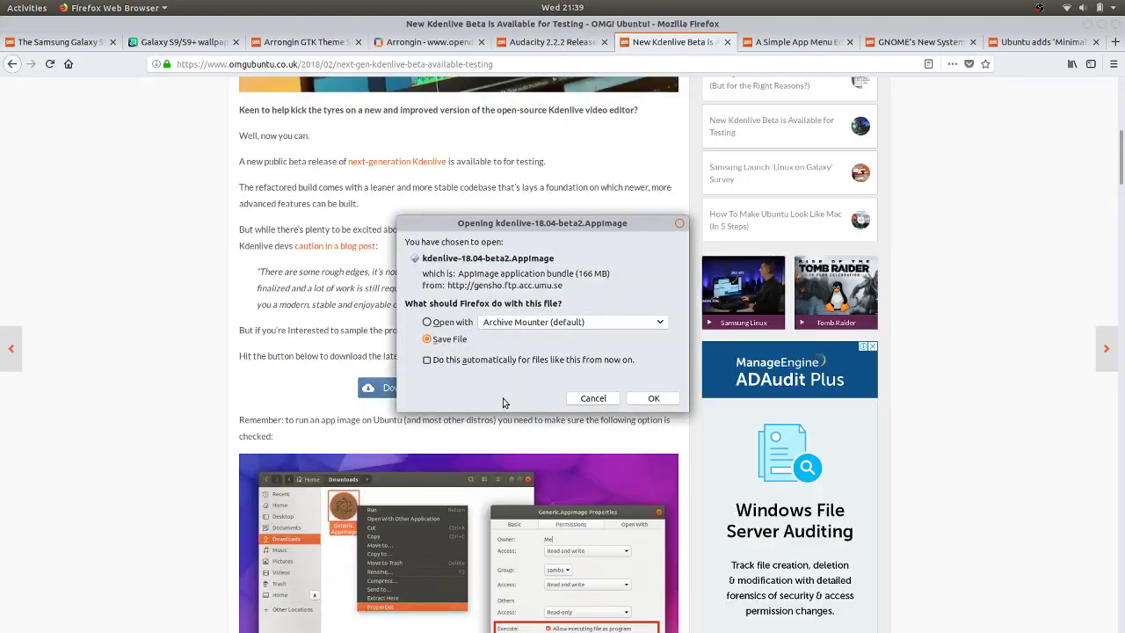
left_click(592, 400)
Bring Files forward and open the hidden .kdenlive folder in the Home folder.
mouse_move(2, 176)
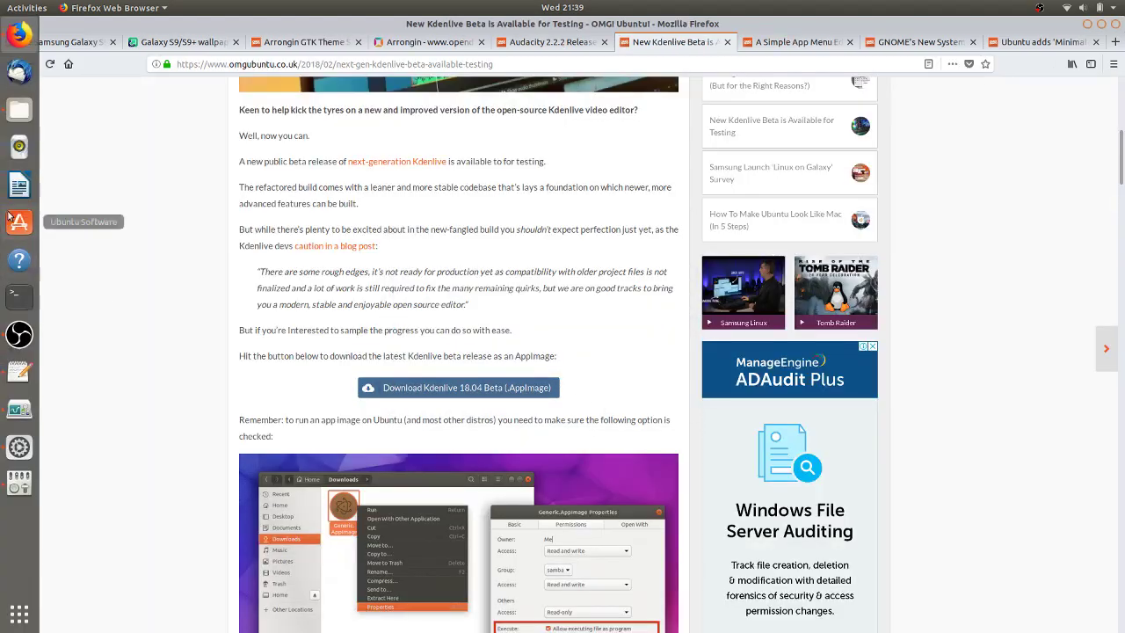
left_click(19, 109)
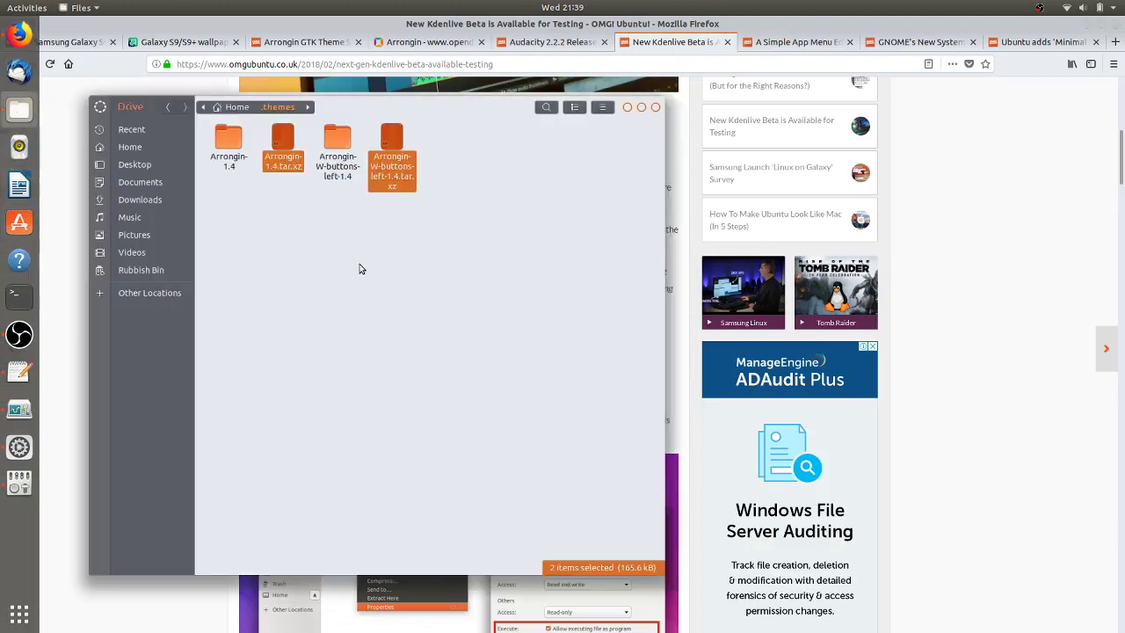
left_click(155, 147)
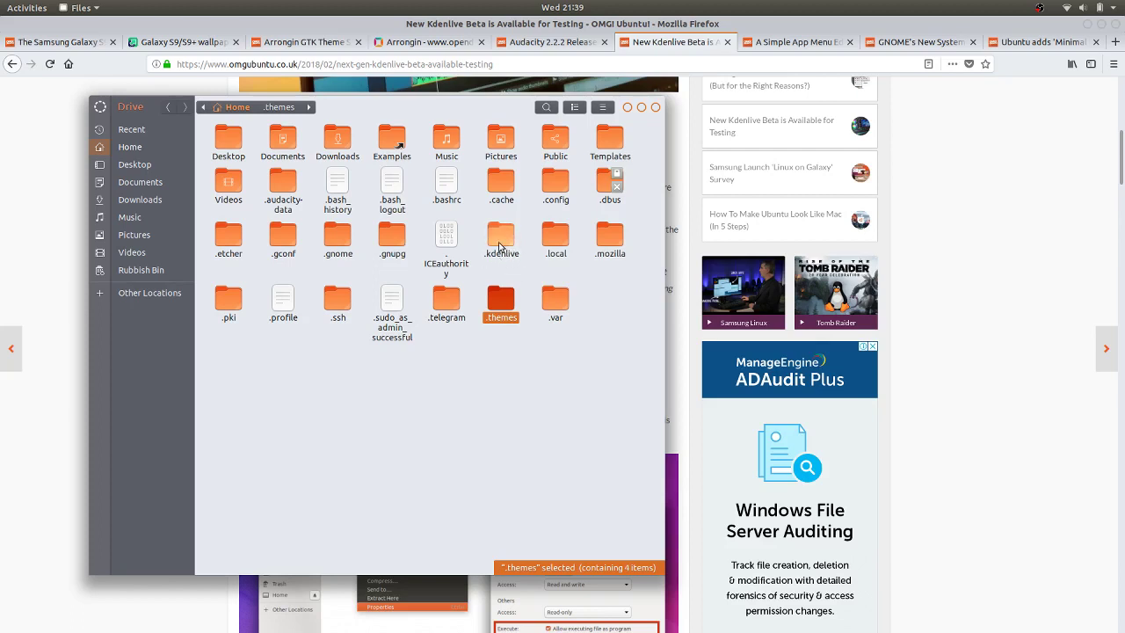
double_click(499, 246)
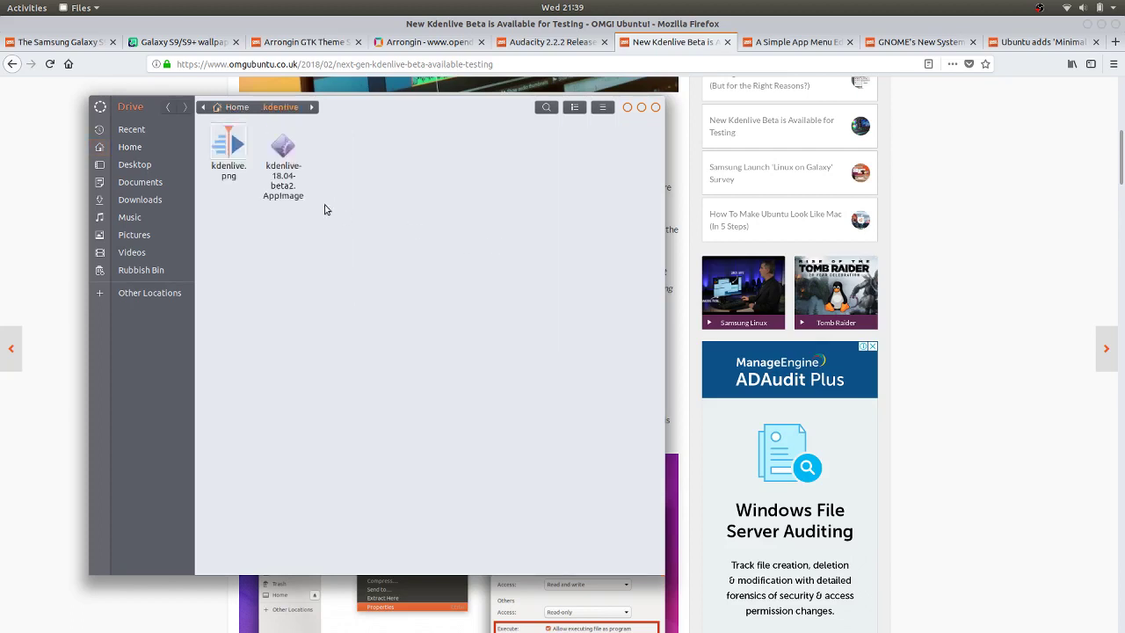
Confirm in Properties > Permissions that the Kdenlive AppImage is allowed to run as a program.
right_click(285, 154)
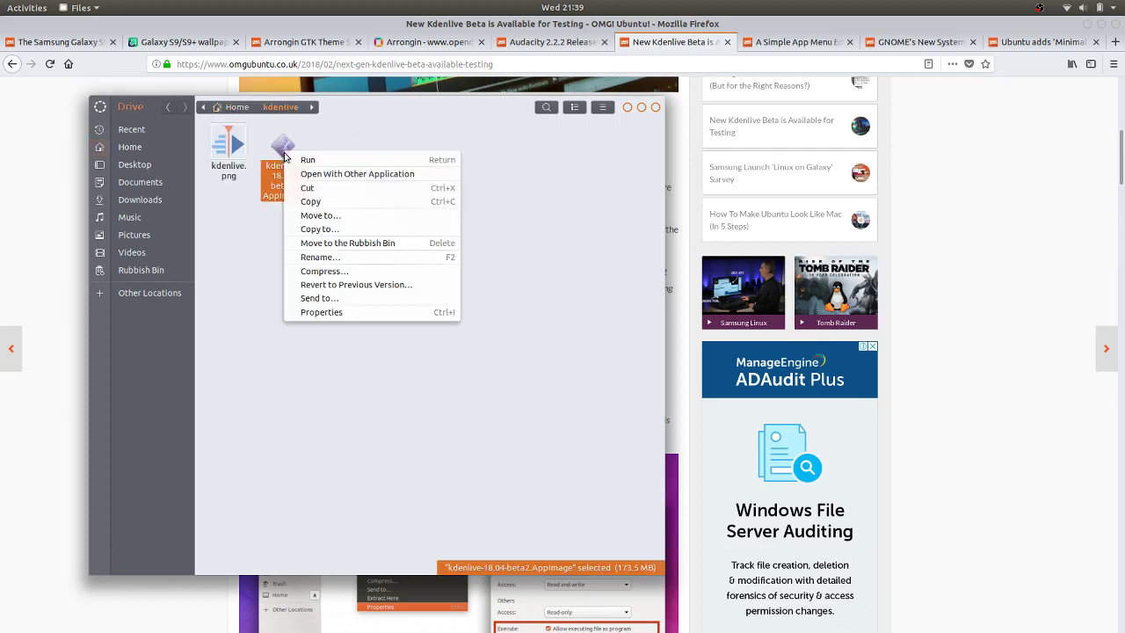
left_click(338, 312)
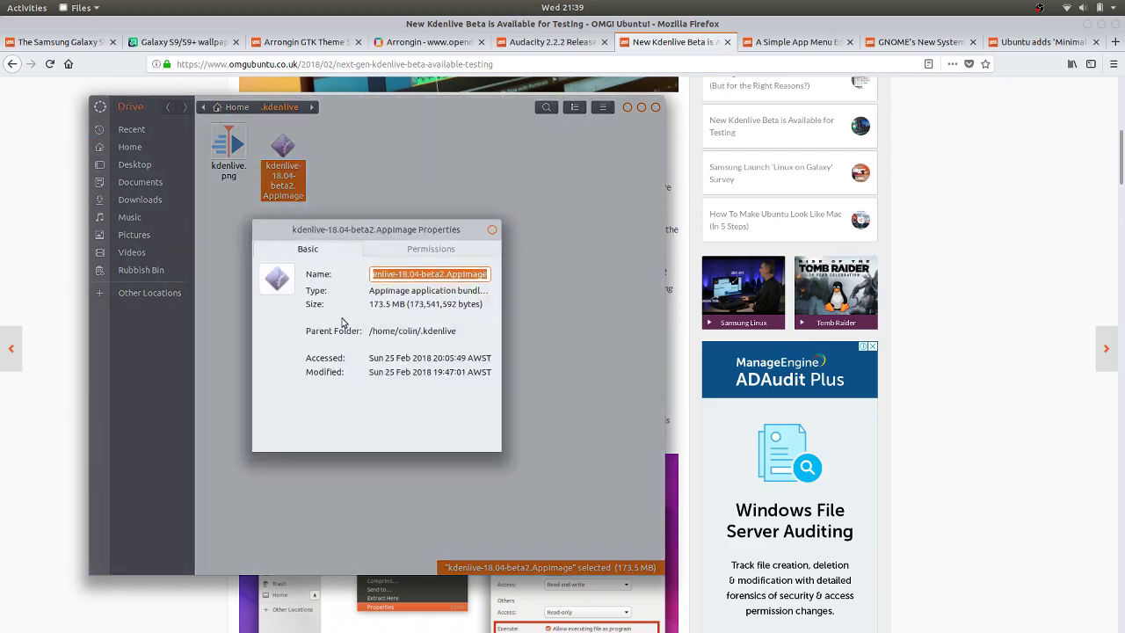
left_click(413, 248)
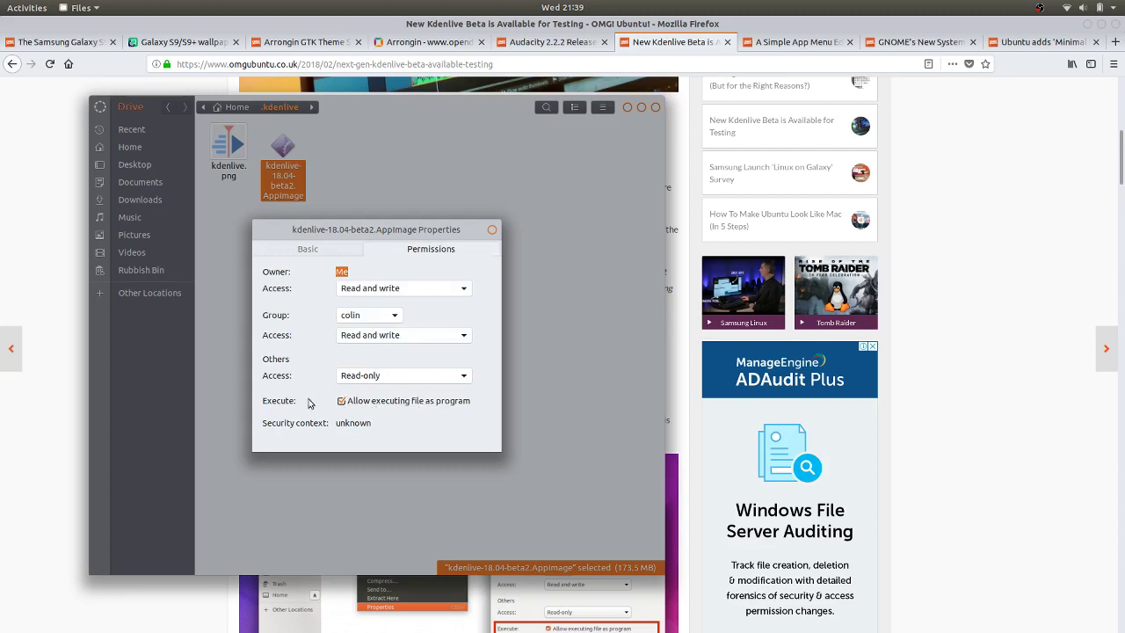
left_click(493, 230)
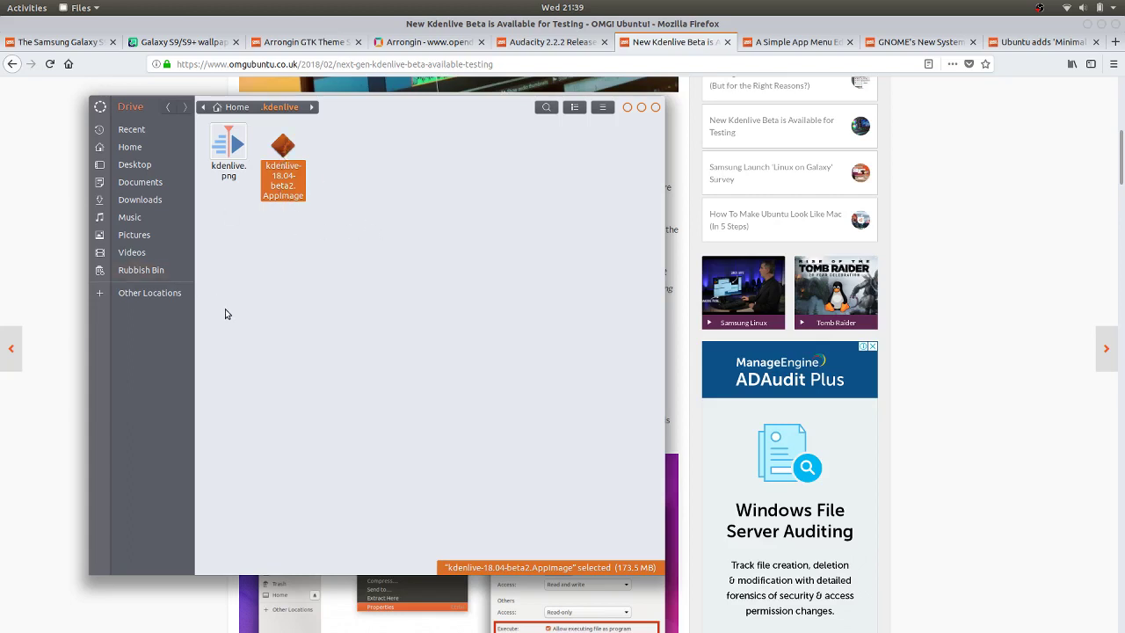
Return to Firefox's Kdenlive beta article through the Activities overview.
key("super")
type("kdl")
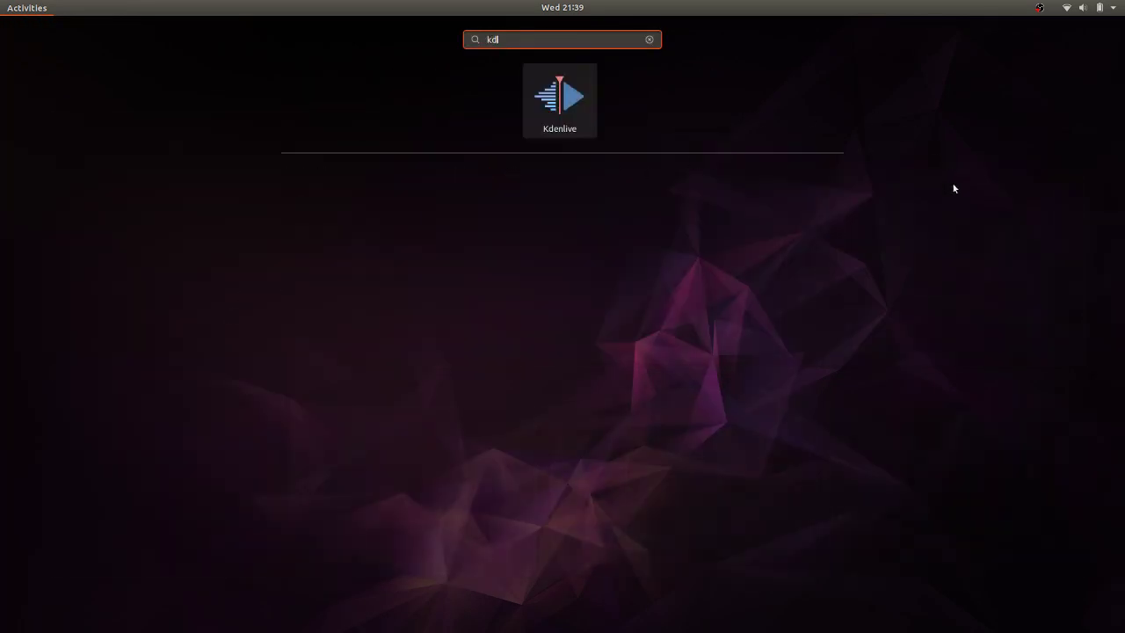
key("Escape")
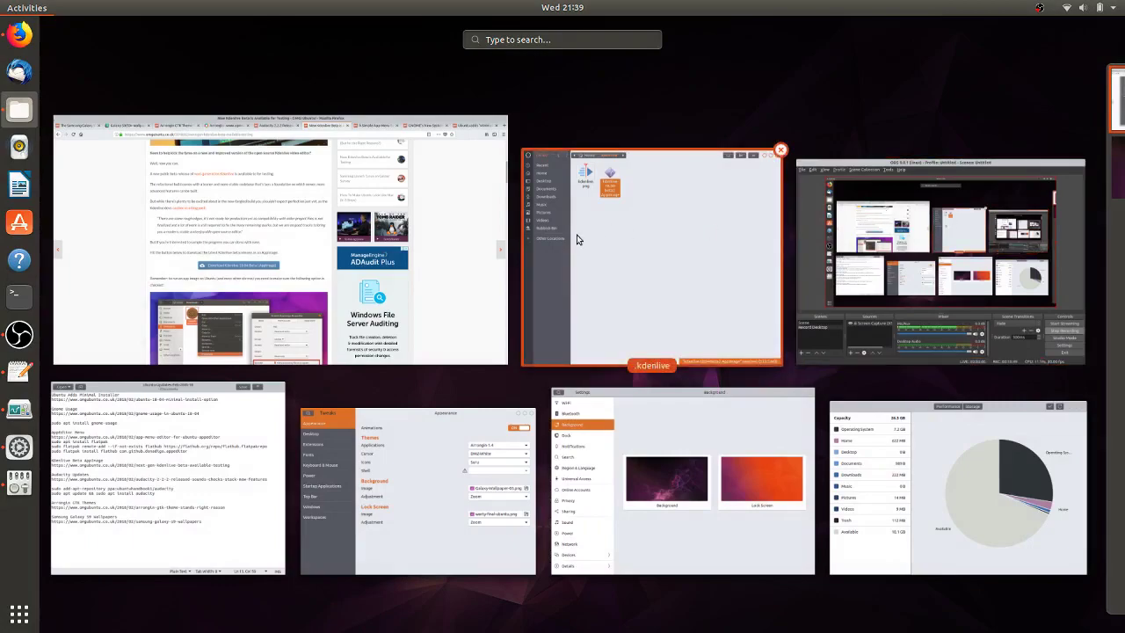
left_click(238, 280)
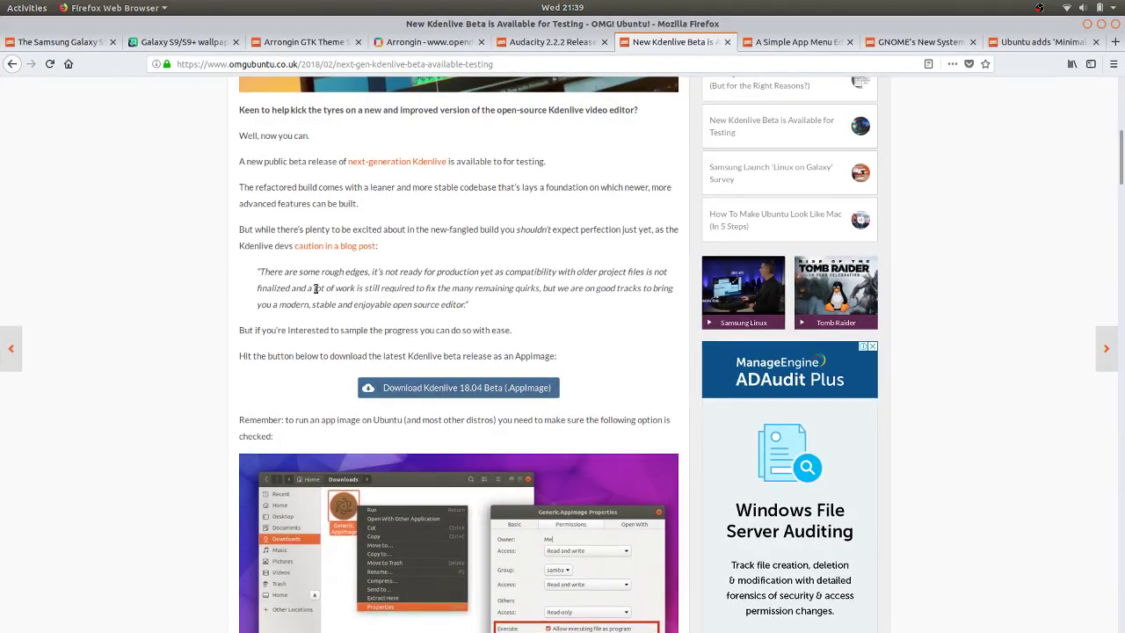
Read the 'A Simple App Menu Editor' article down to its Flatpak install commands and back up.
left_click(804, 42)
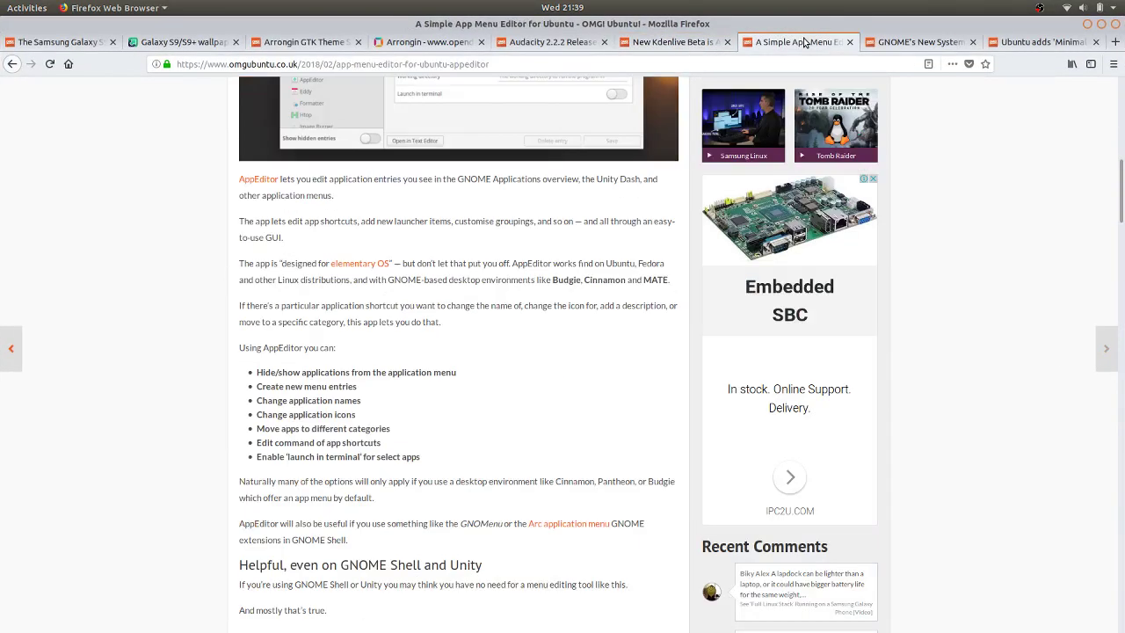
scroll(172, 222, "up", 7)
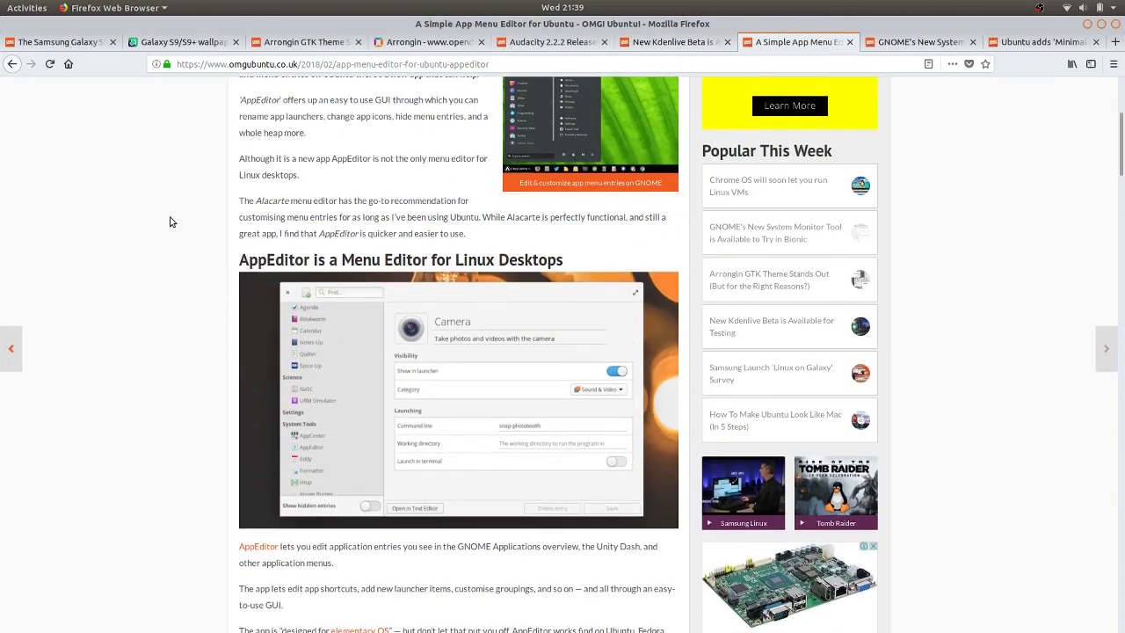
scroll(172, 222, "down", 5)
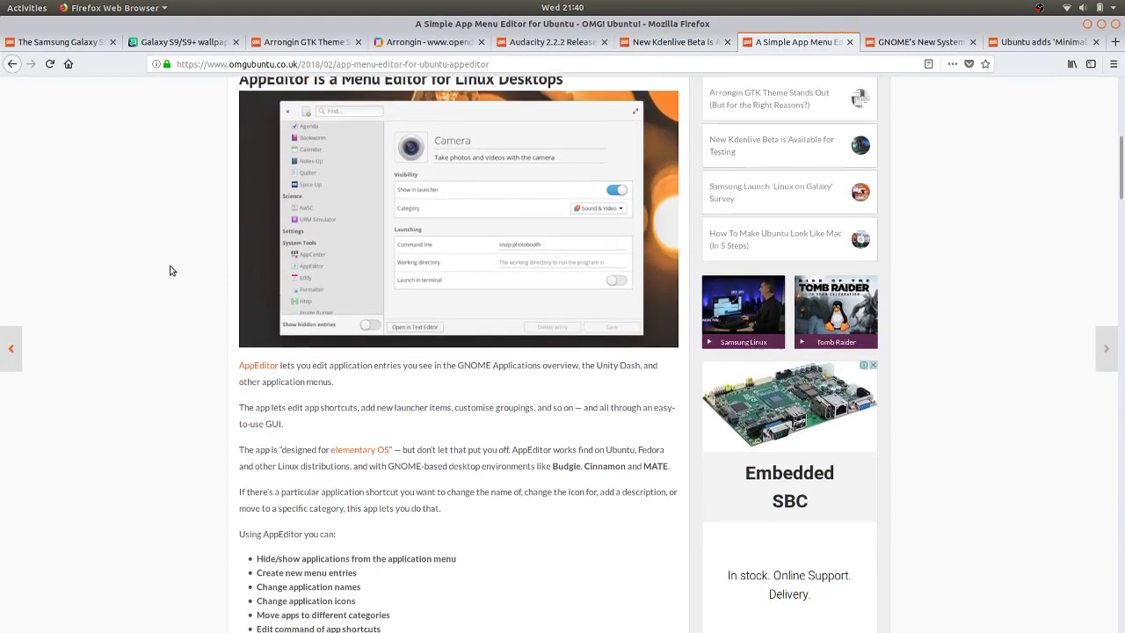
scroll(173, 271, "down", 15)
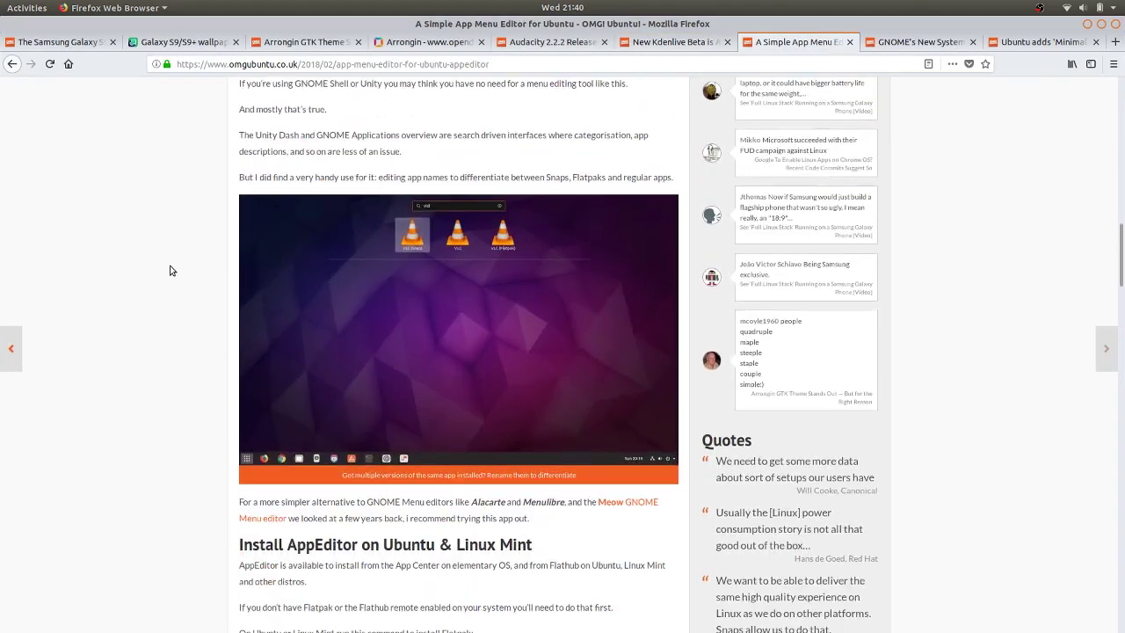
scroll(173, 271, "down", 8)
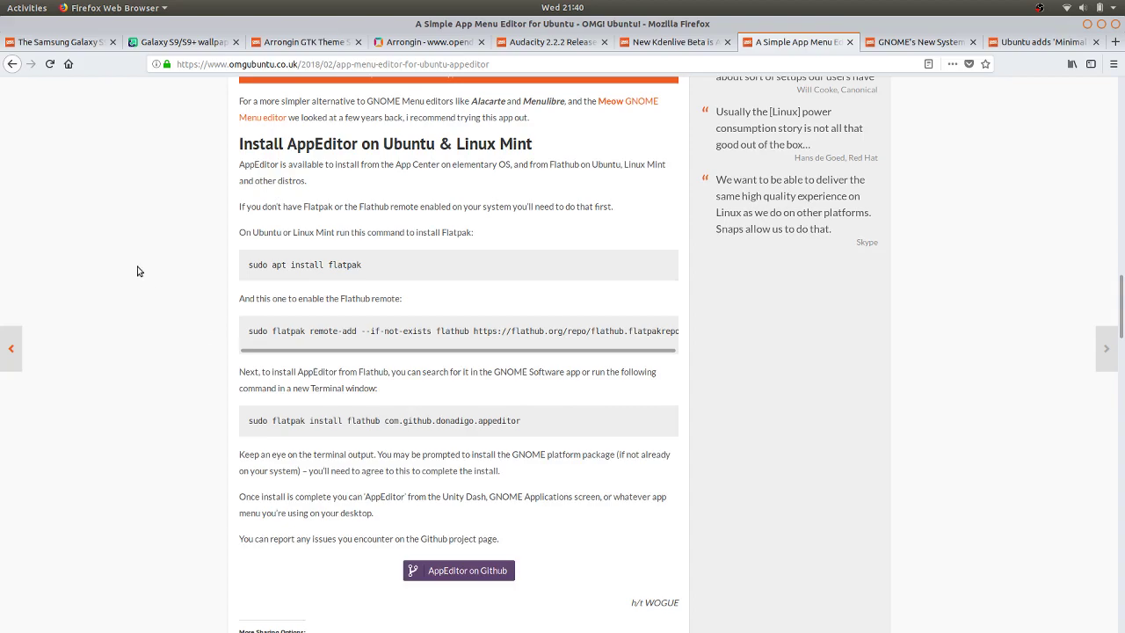
scroll(136, 343, "up", 5)
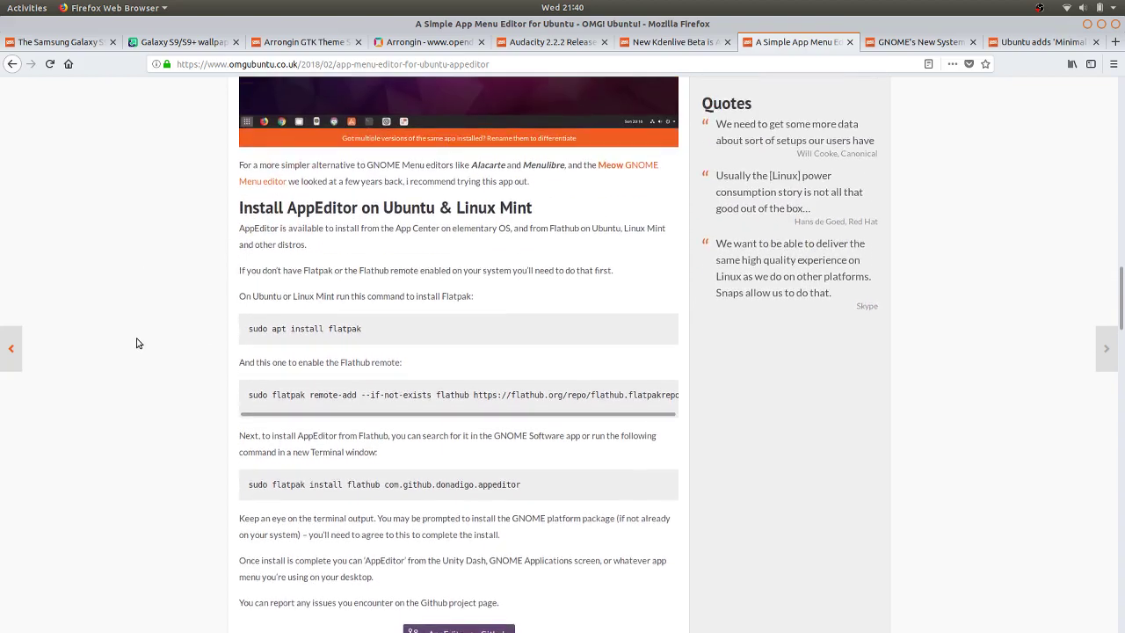
scroll(136, 343, "up", 8)
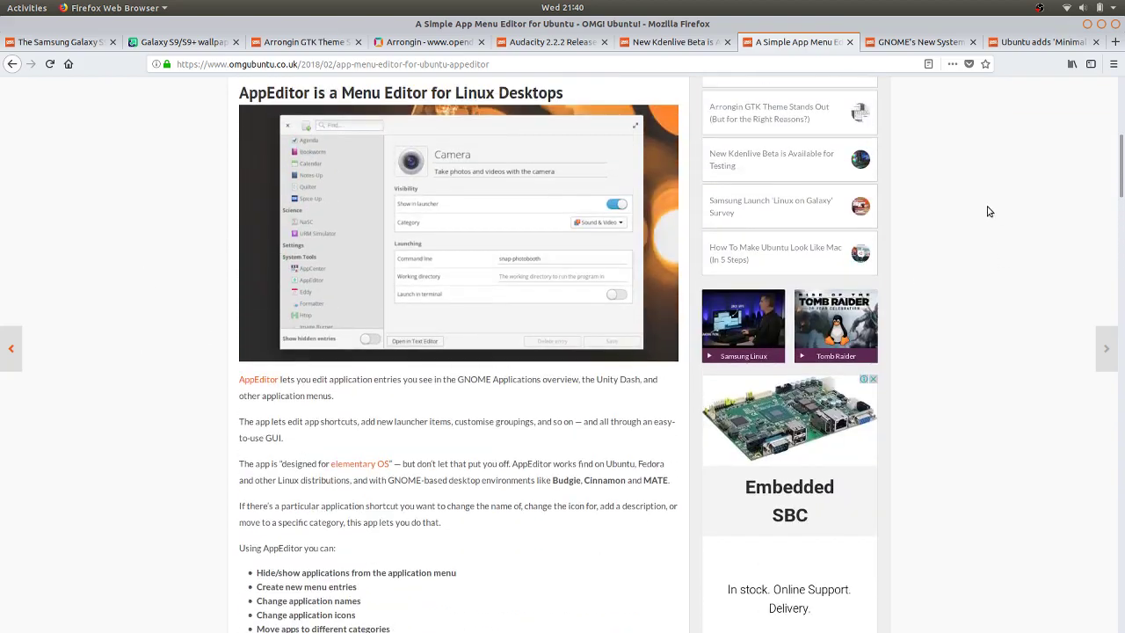
Switch to the GNOME system monitor article and scroll to 'Install GNOME Usage on Ubuntu'.
left_click(910, 44)
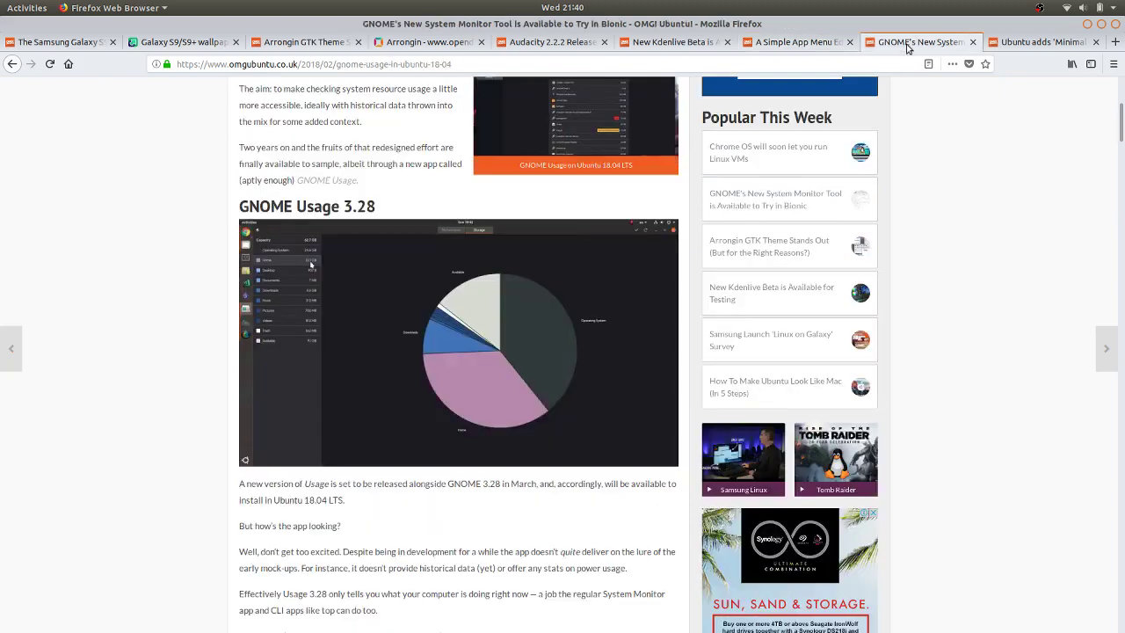
scroll(147, 226, "down", 5)
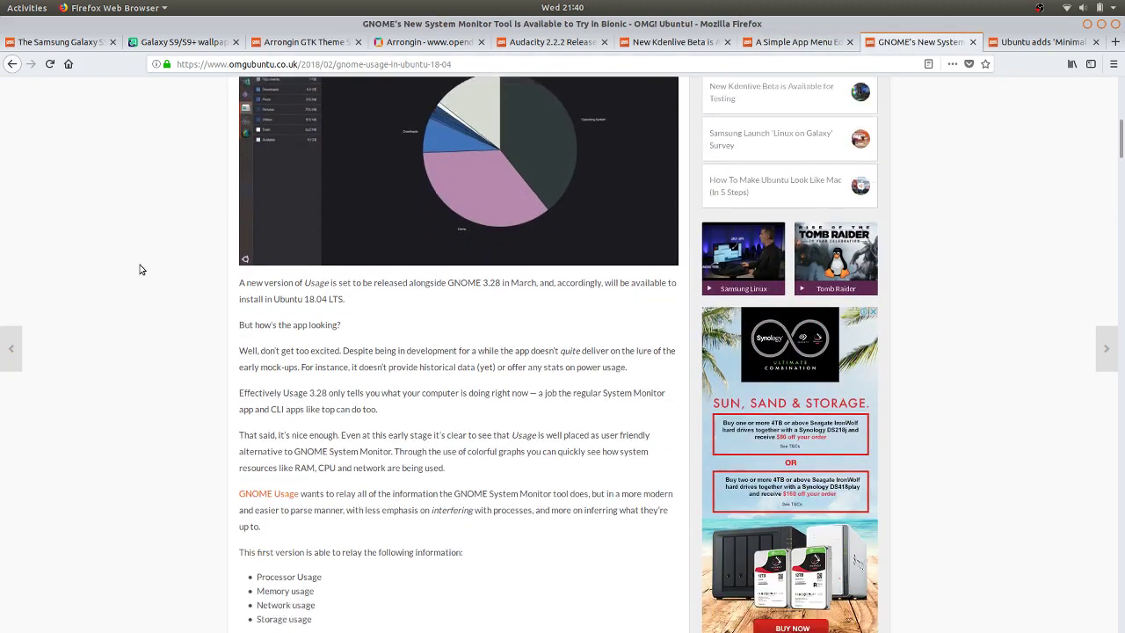
scroll(137, 278, "down", 4)
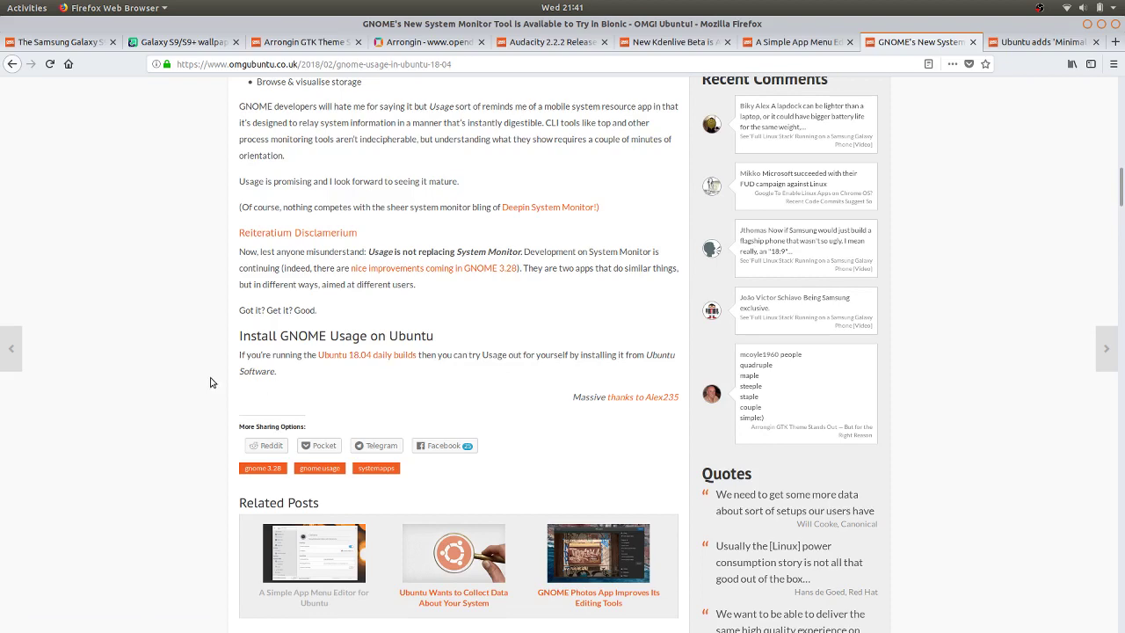
Highlight the 'sudo apt install gnome-usage' line in the Text Editor notes, then minimise them.
mouse_move(3, 346)
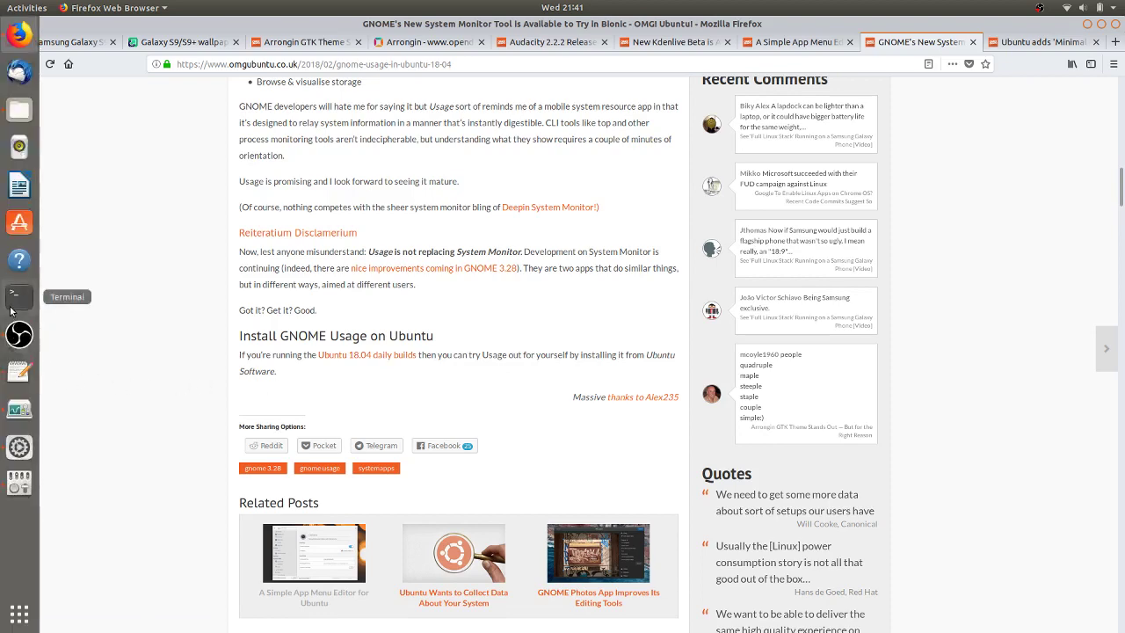
left_click(20, 371)
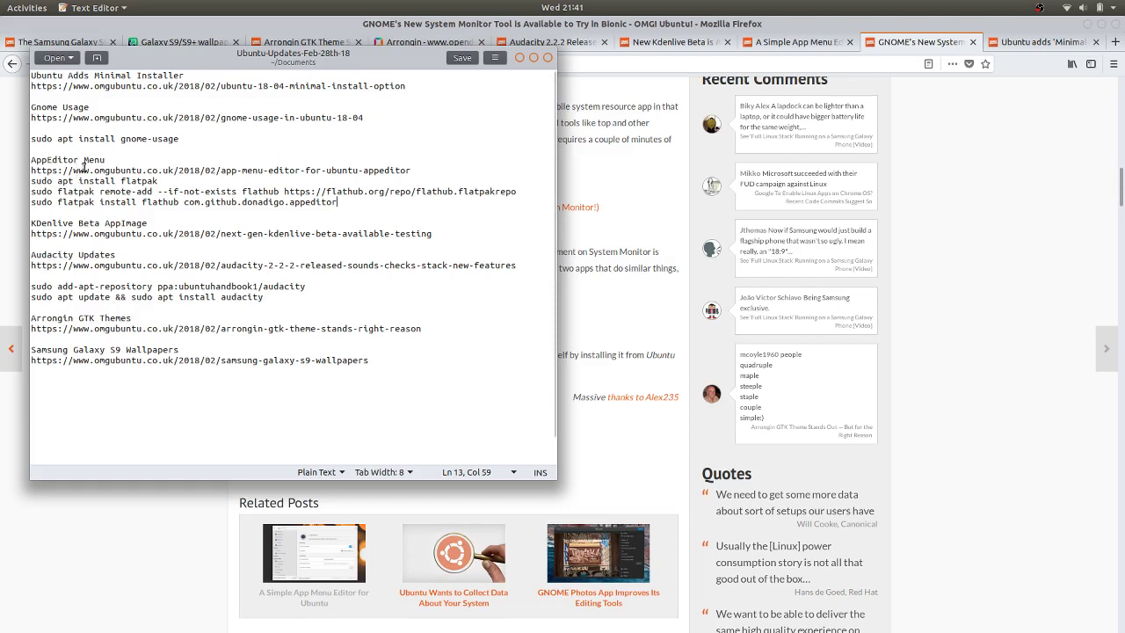
left_click_drag(32, 137, 192, 141)
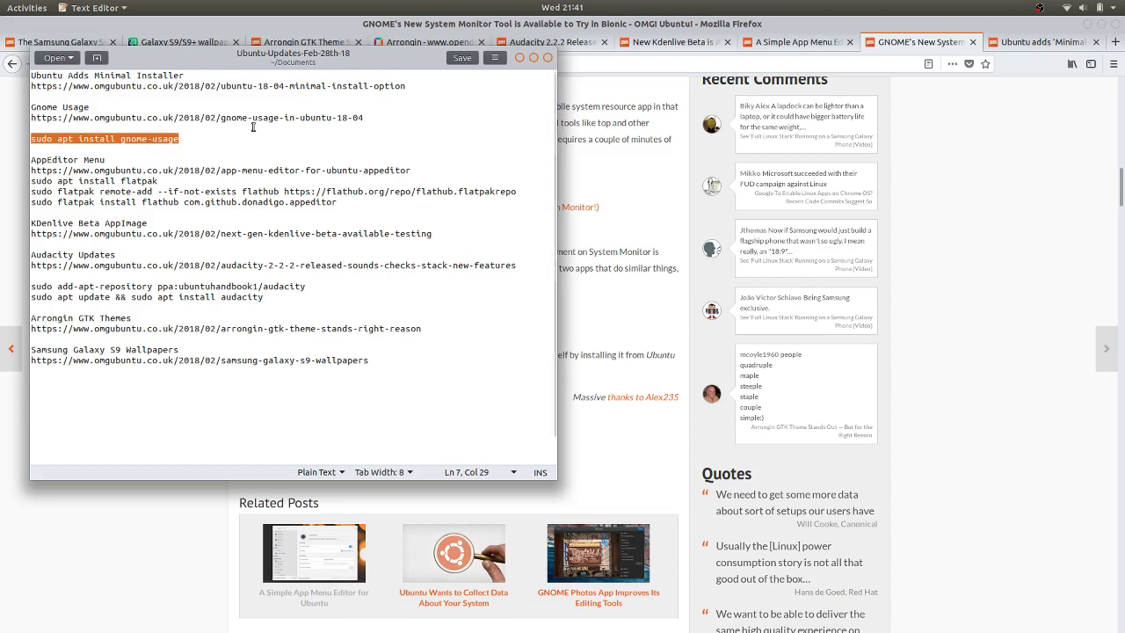
left_click(519, 58)
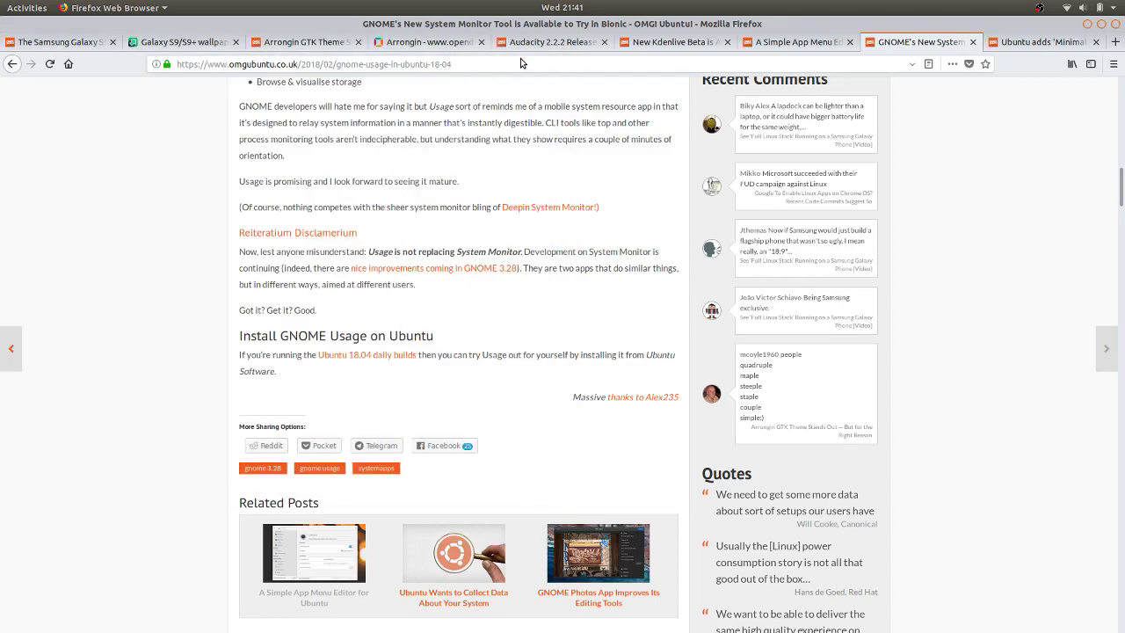
Switch to the 'Ubuntu adds Minimal Install' article and view it from the top.
left_click(1043, 44)
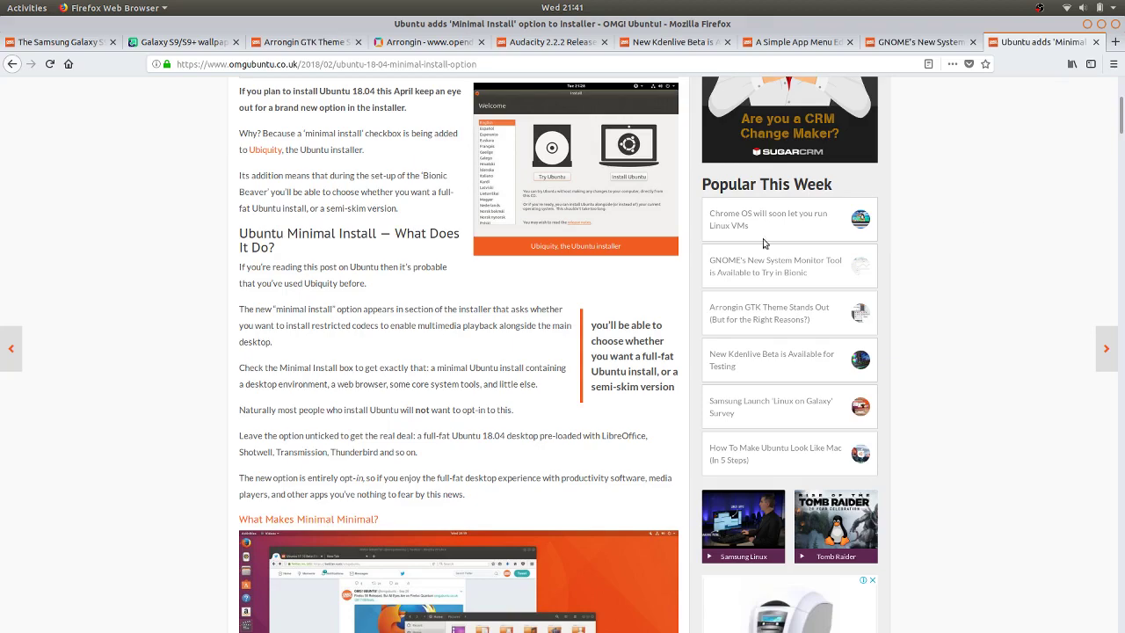
scroll(123, 255, "down", 3)
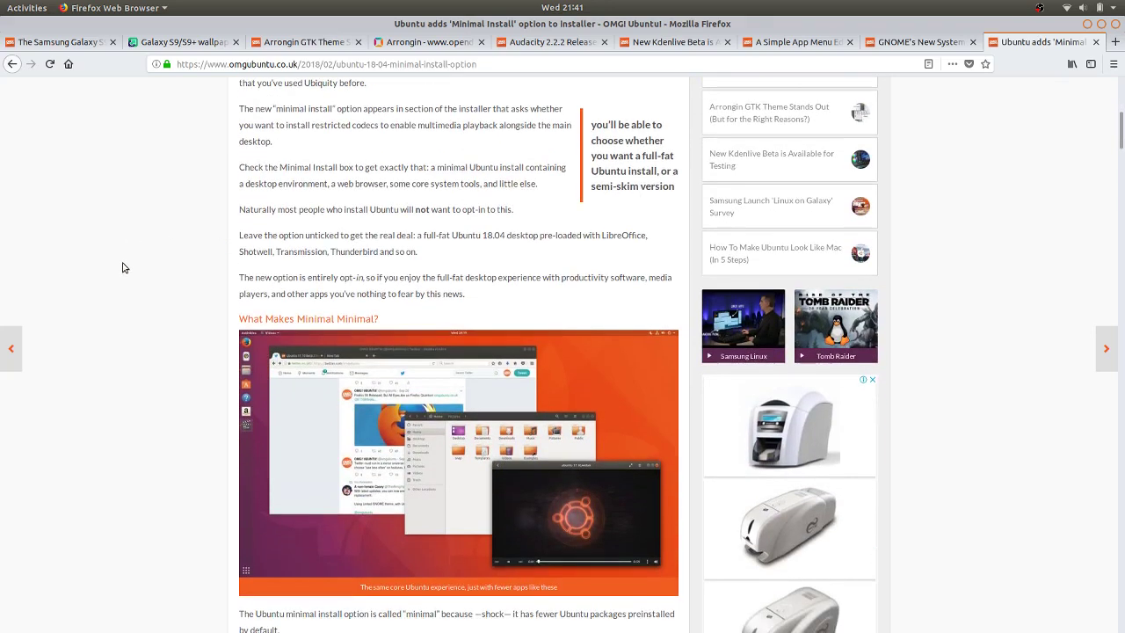
scroll(120, 264, "up", 6)
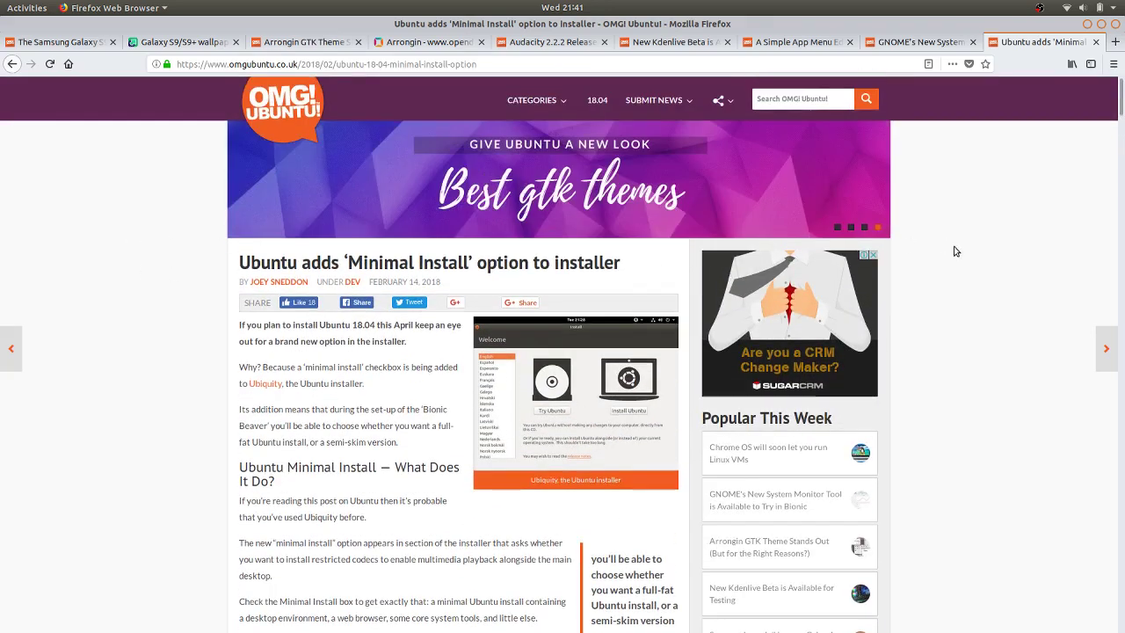